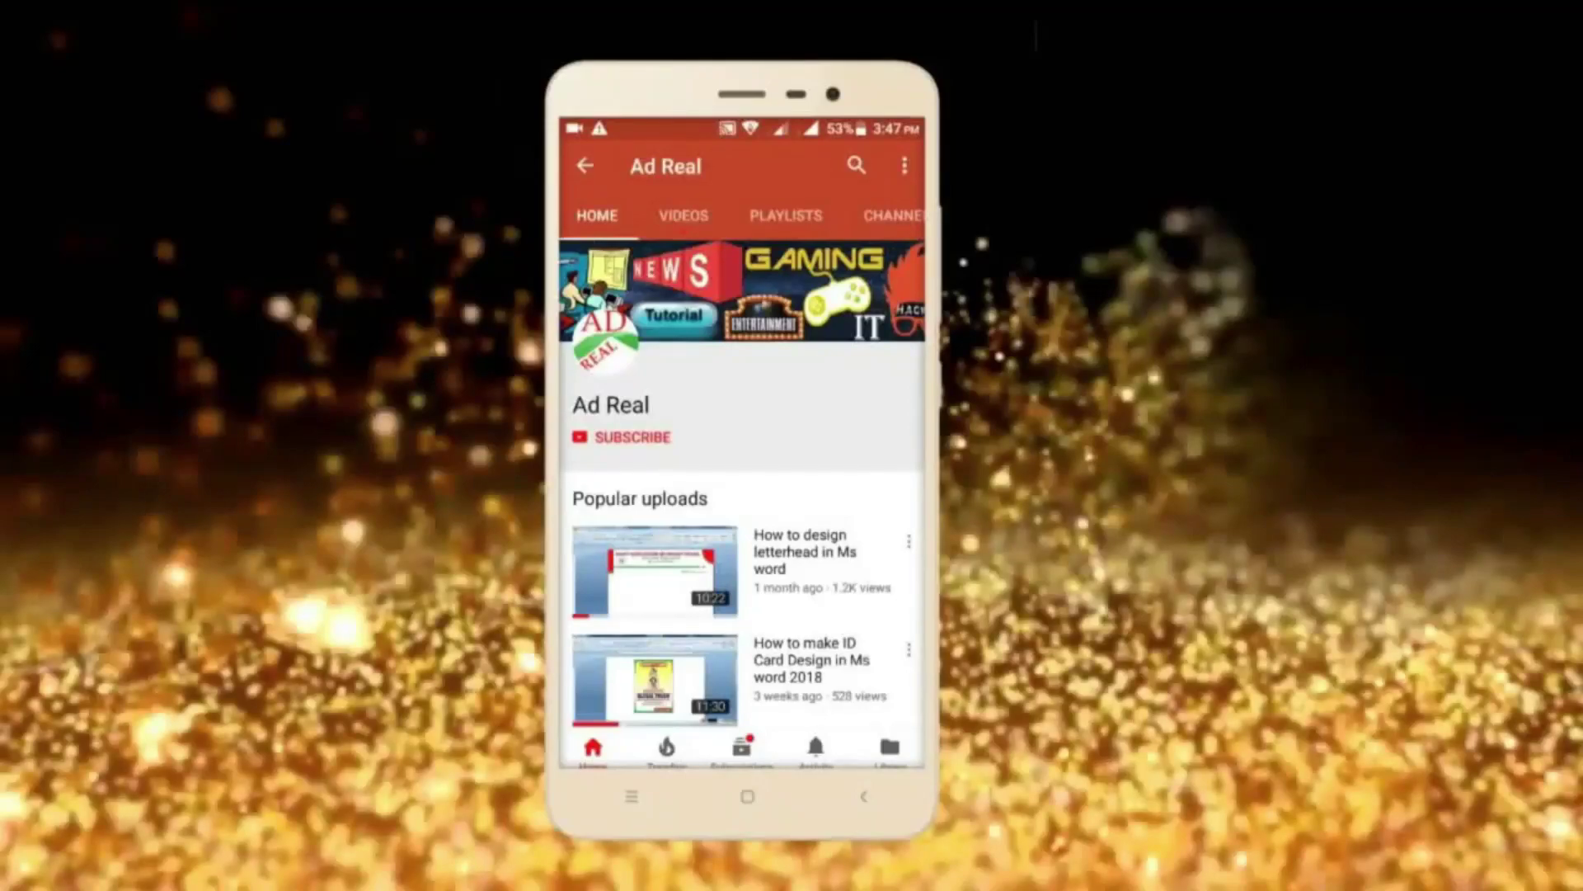
# - Subscribe to the Ad Real YouTube channel and turn on its notification bell
pyautogui.click(632, 439)
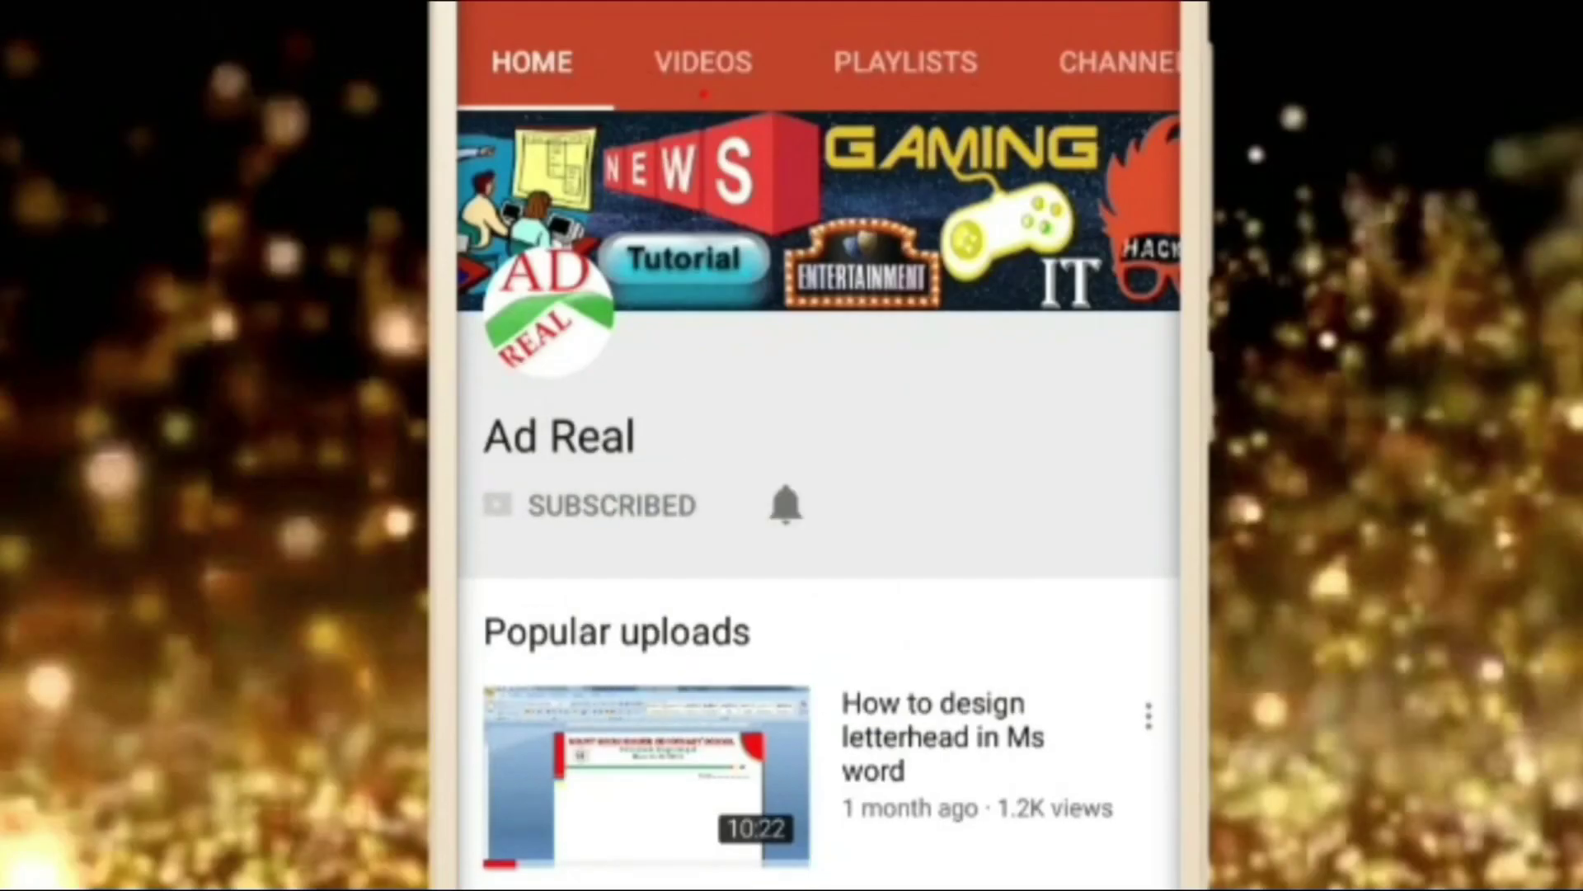
pyautogui.click(785, 504)
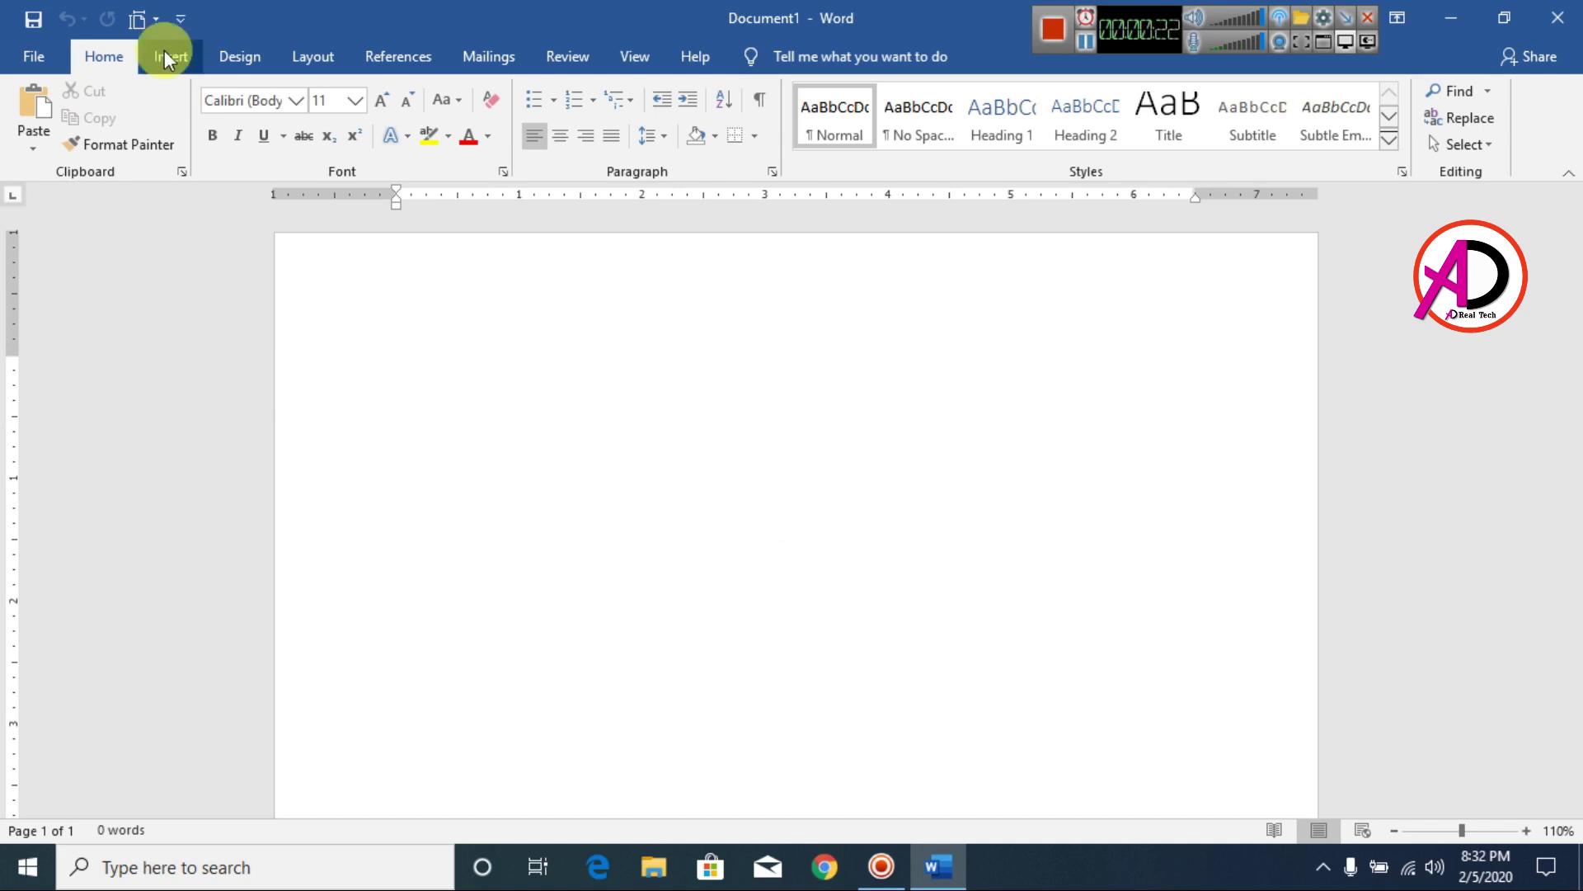
# - Insert the picture DSC_3594 from drive E: into the document at 4.33" by 6.5"
pyautogui.click(170, 55)
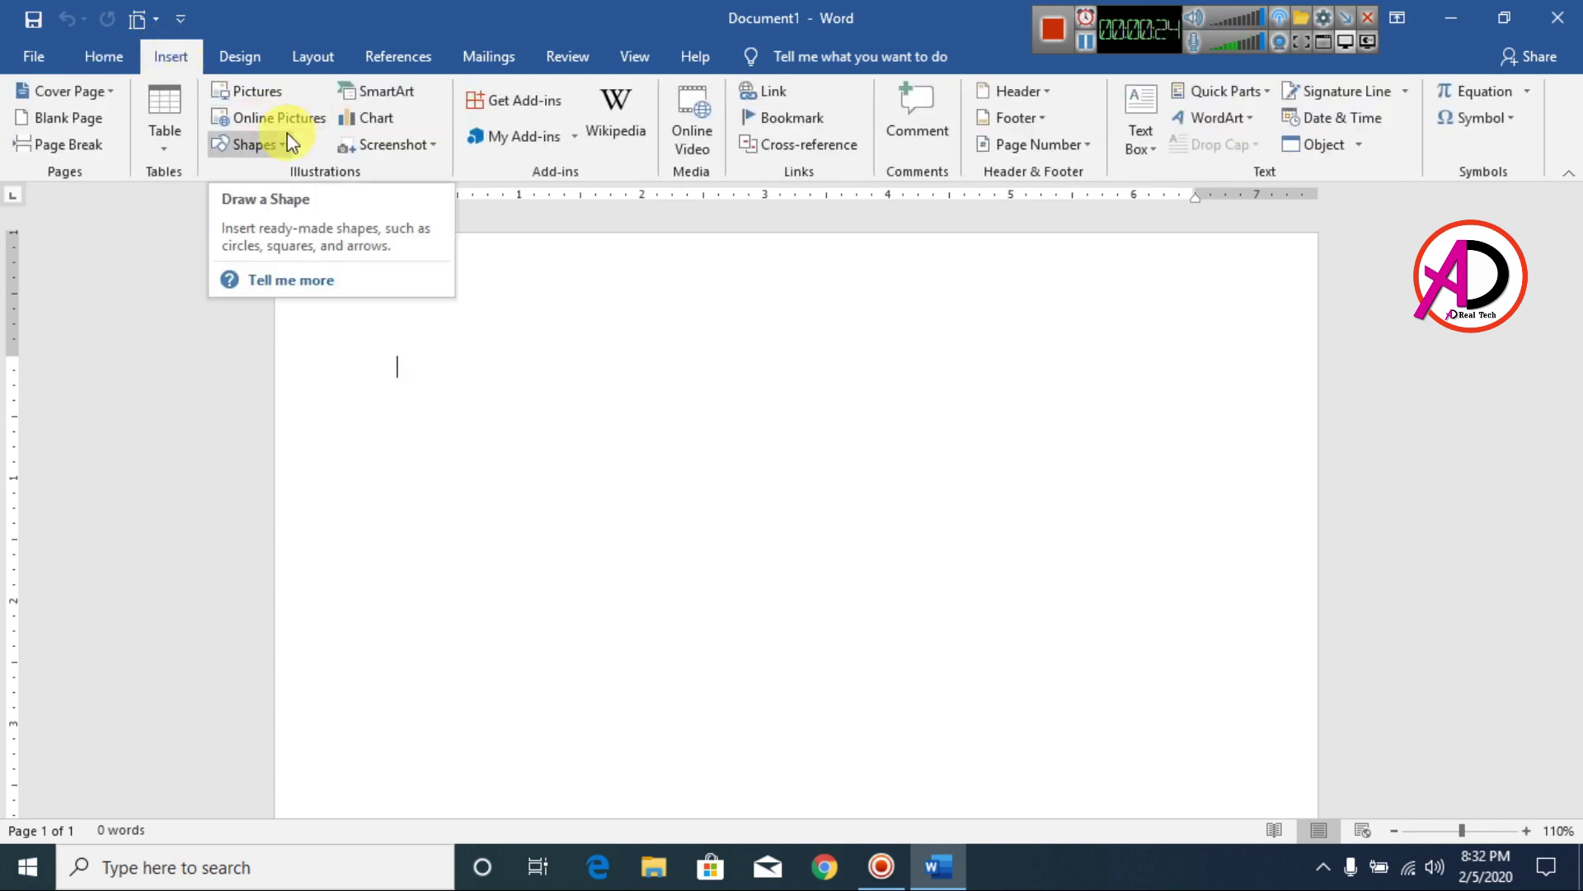
pyautogui.click(267, 95)
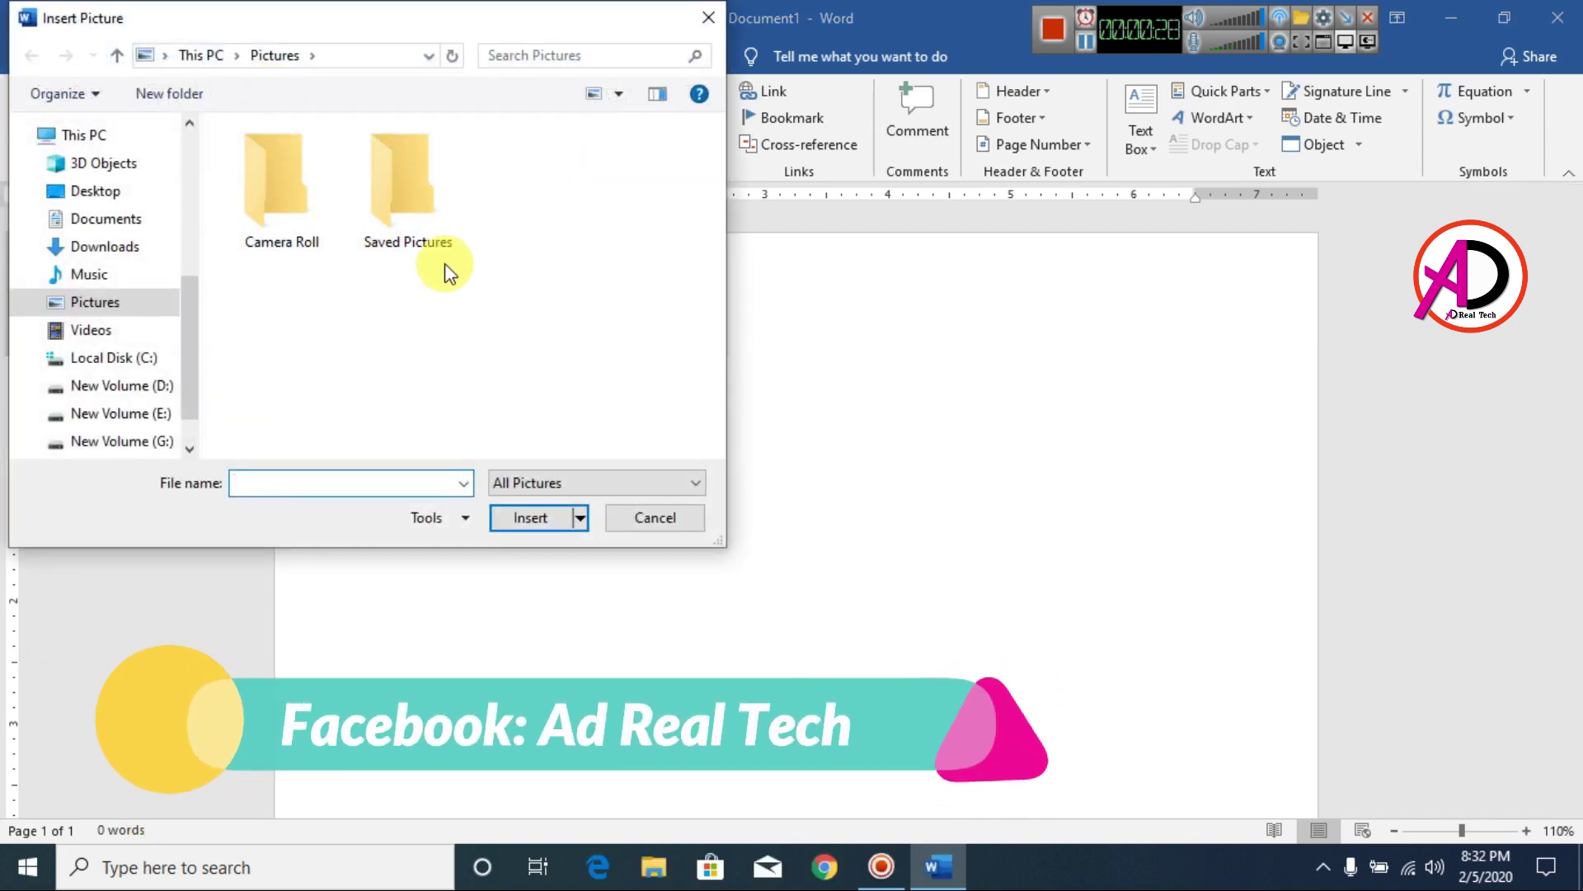
pyautogui.click(152, 415)
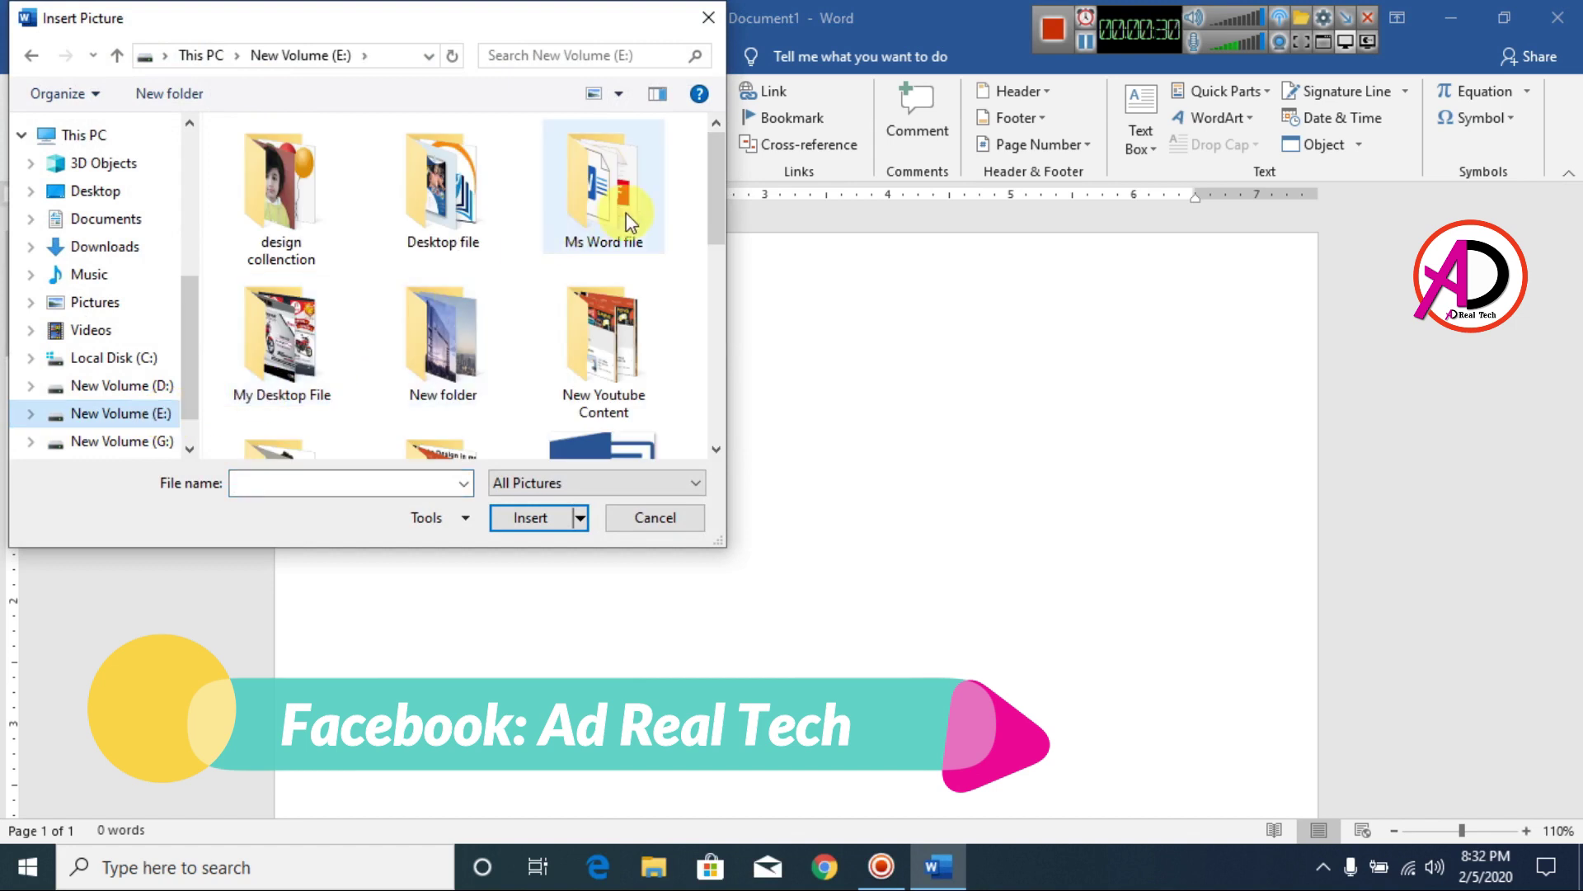
pyautogui.moveTo(727, 205); pyautogui.dragTo(711, 329)
pyautogui.click(606, 339)
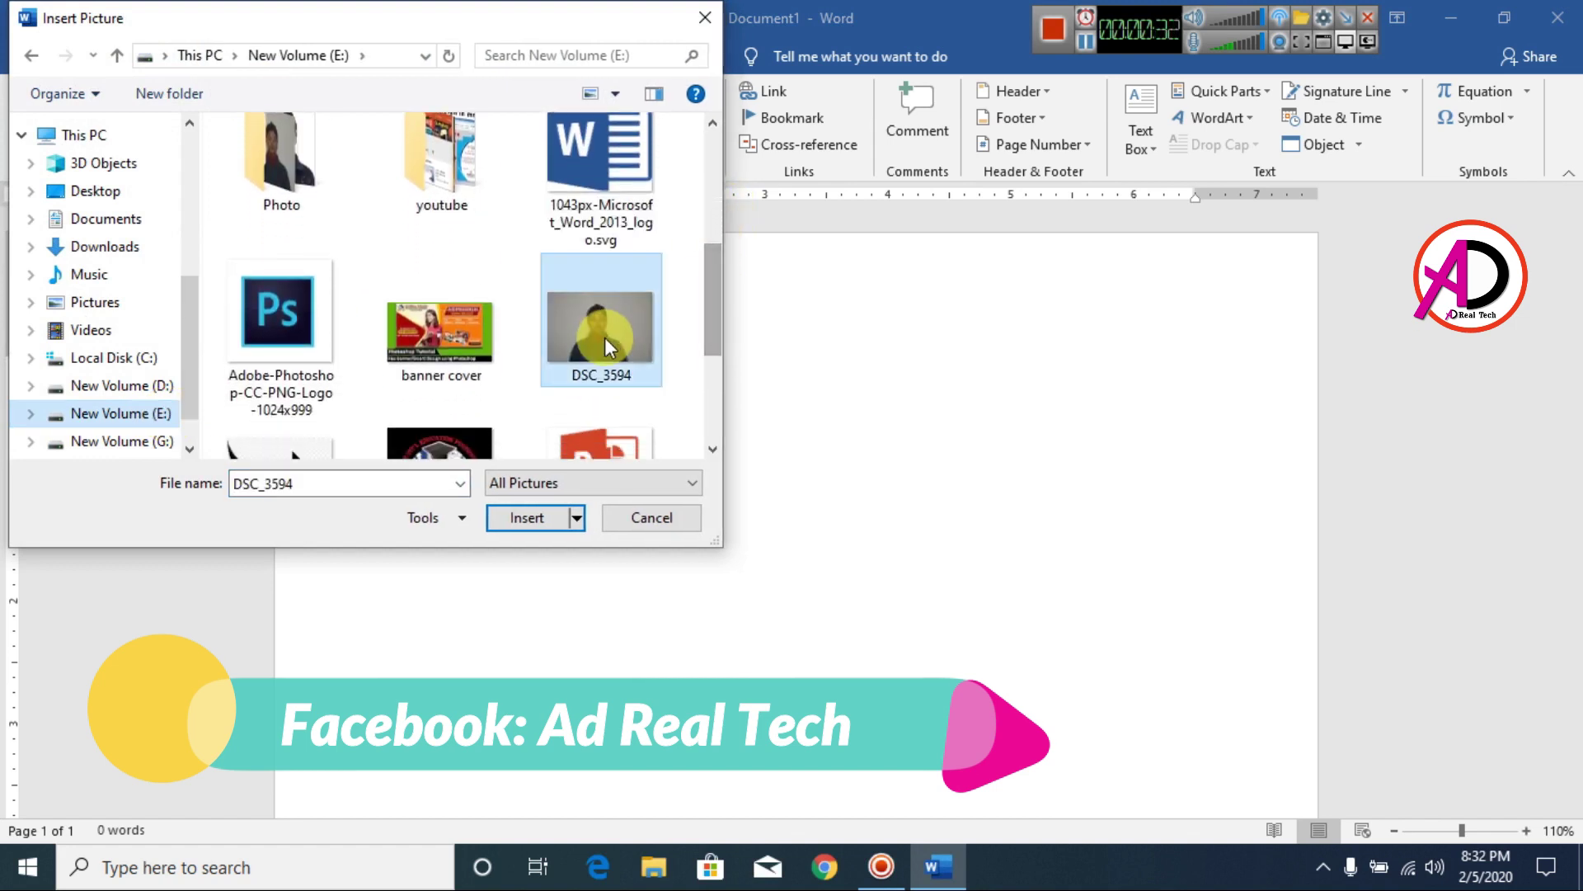
pyautogui.click(525, 527)
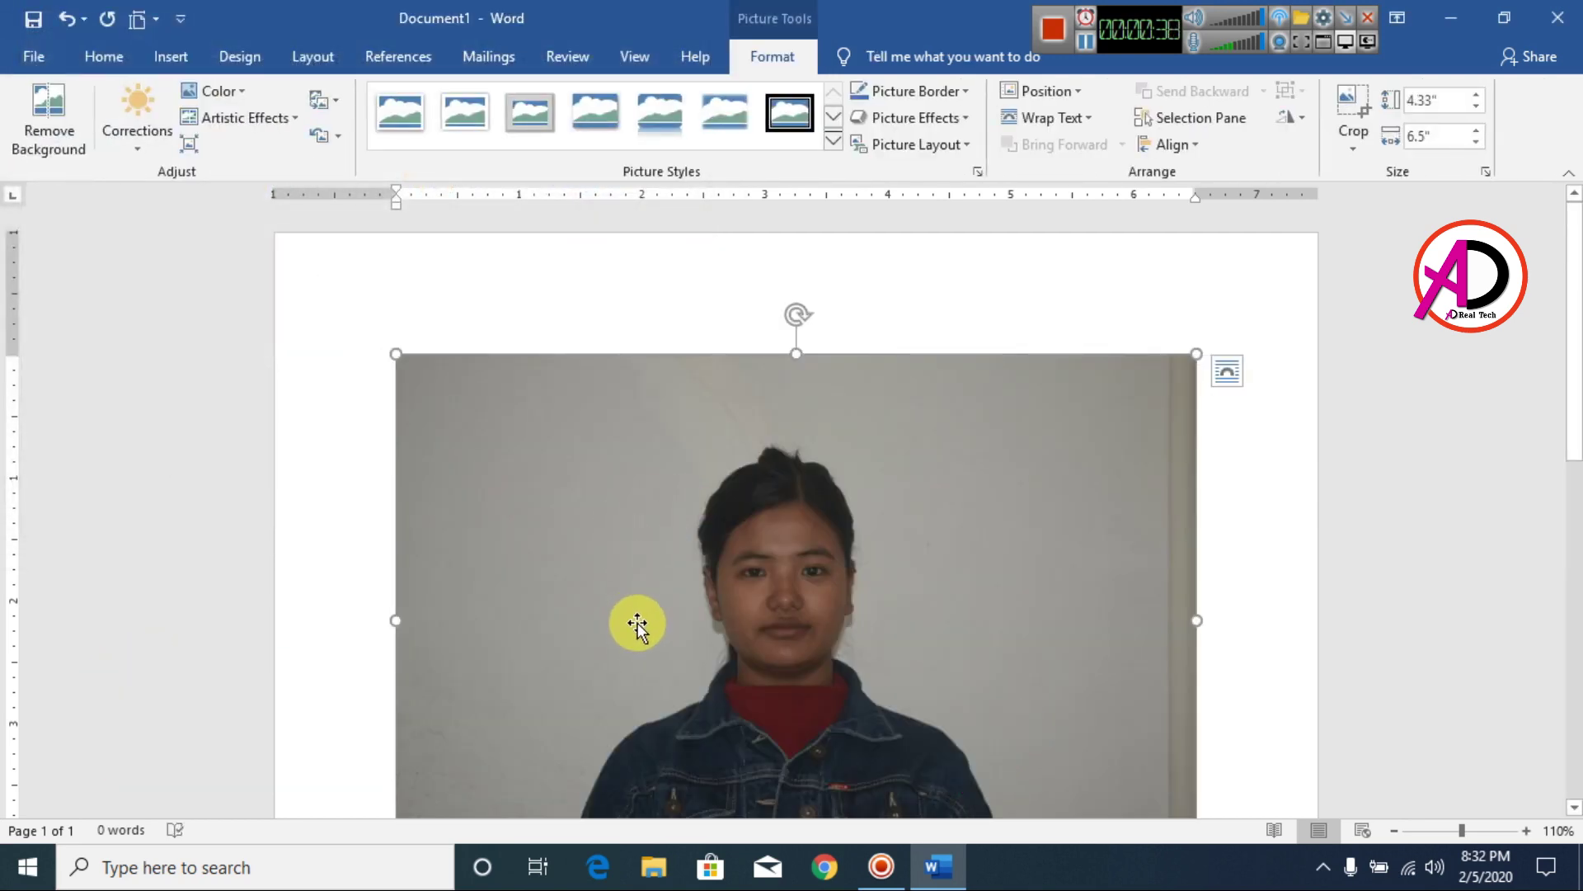
# - Crop the photo's right, left, bottom and top to a 3.7" by 2.98" head-and-shoulders framing
pyautogui.scroll(-1, 735, 399)
pyautogui.scroll(1, 799, 503)
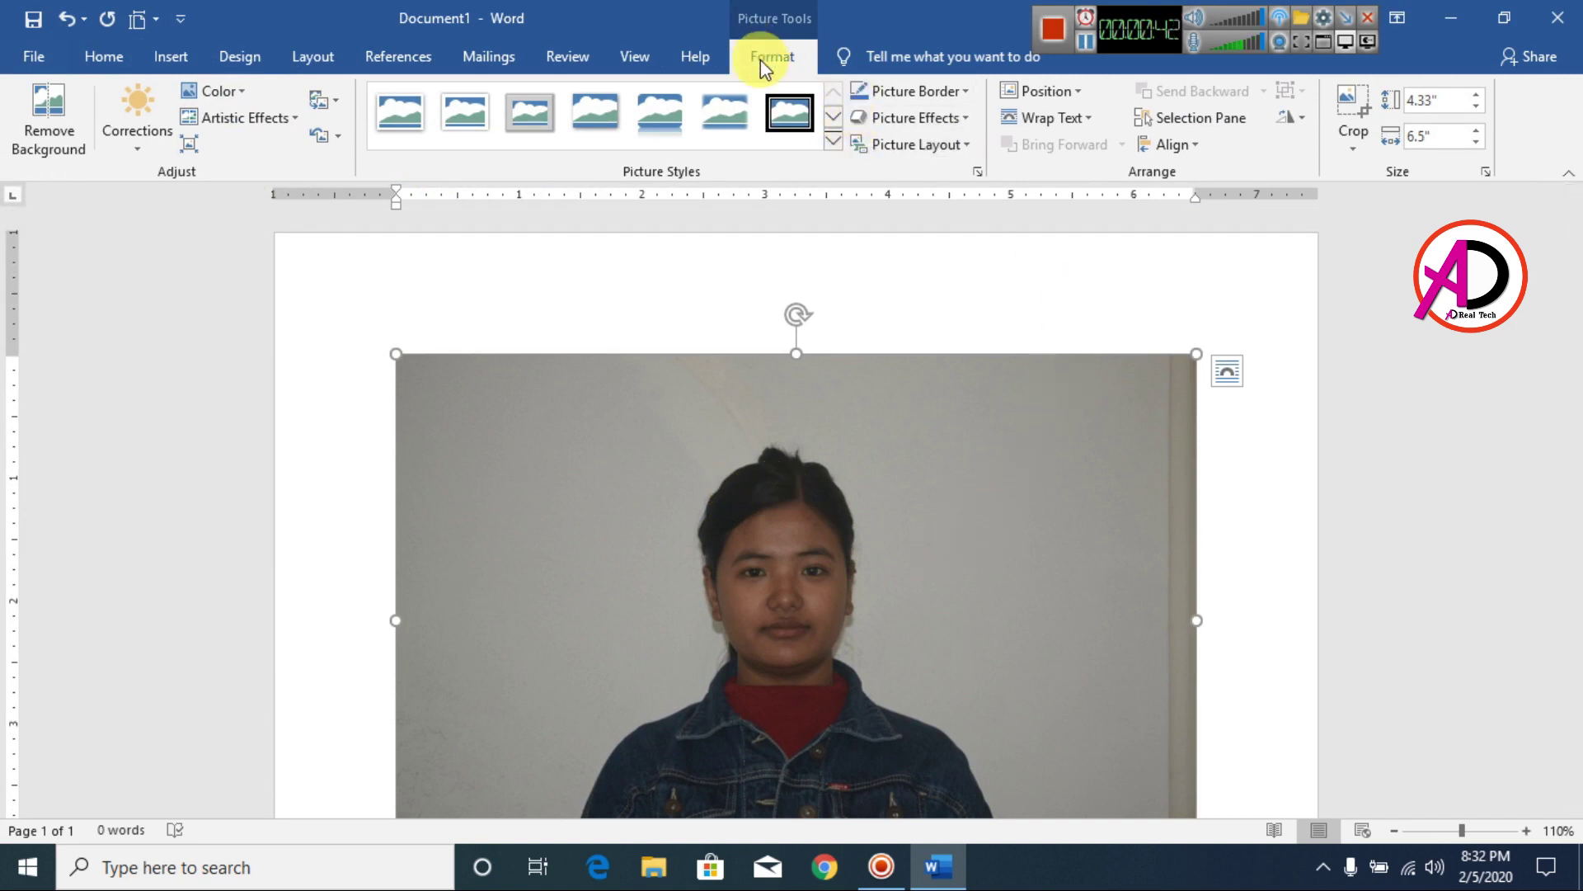
pyautogui.click(1352, 115)
pyautogui.scroll(-1, 1117, 537)
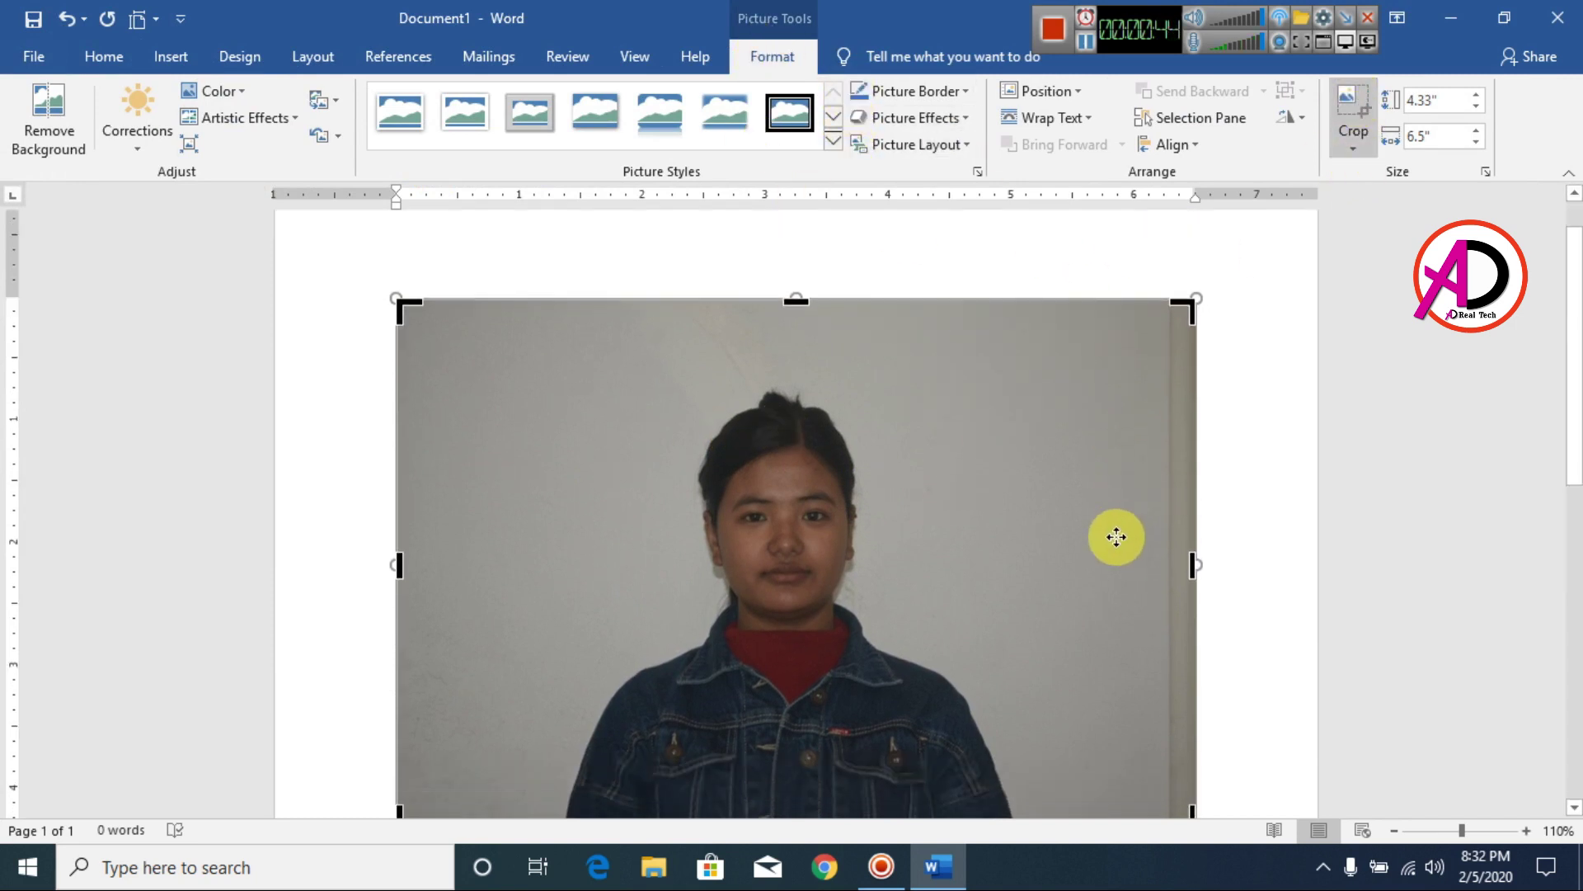
pyautogui.scroll(-2, 1117, 537)
pyautogui.moveTo(1193, 446); pyautogui.dragTo(987, 484)
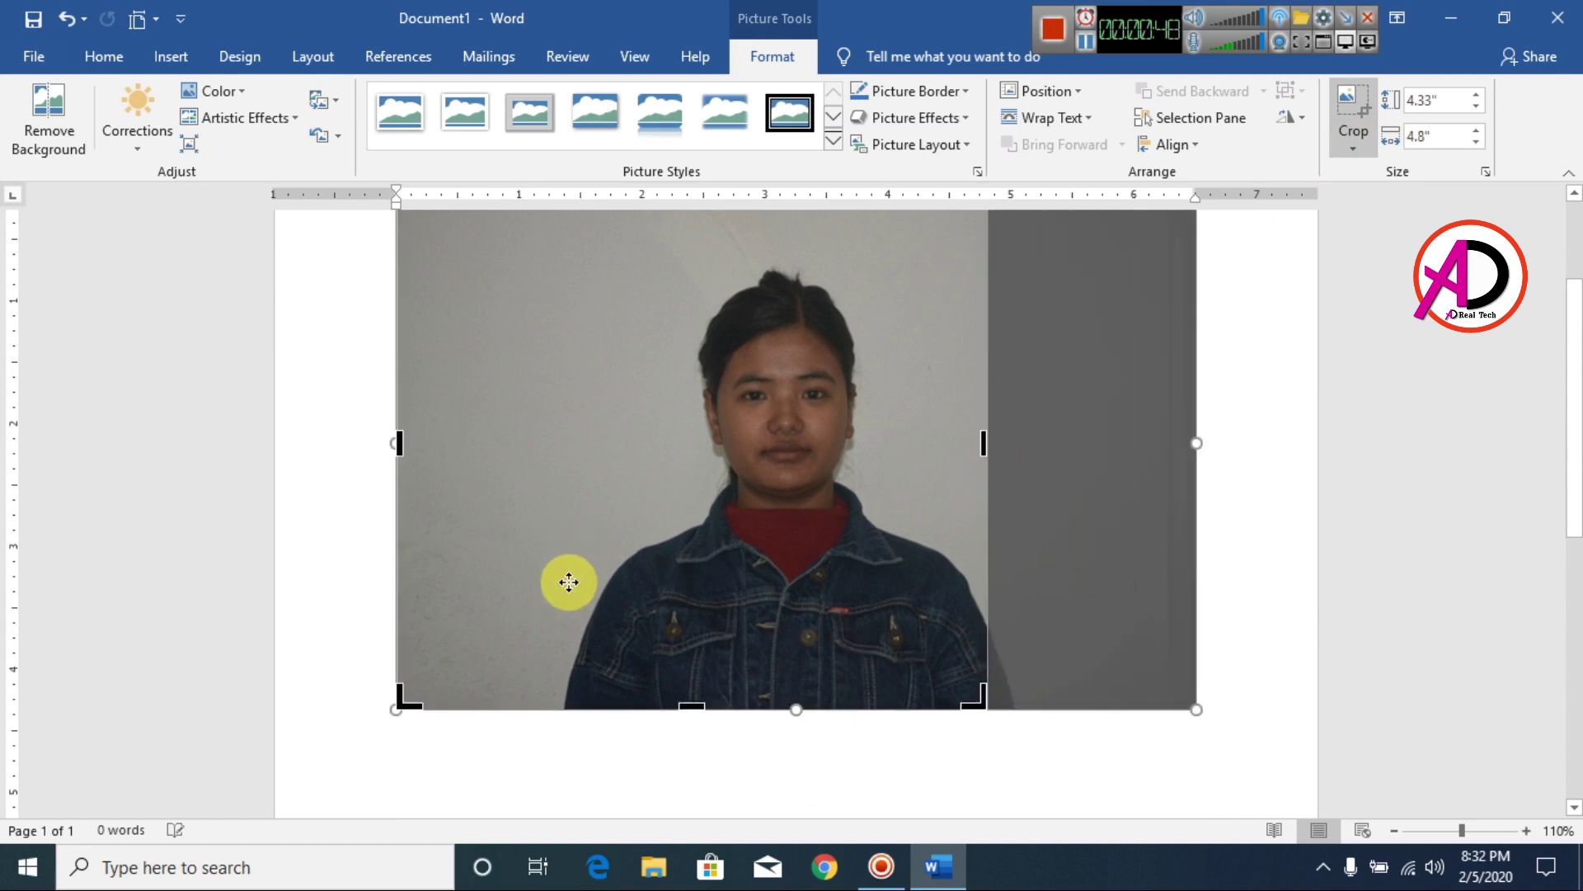
pyautogui.scroll(1, 495, 561)
pyautogui.moveTo(399, 503); pyautogui.dragTo(601, 523)
pyautogui.moveTo(593, 768)
pyautogui.mouseDown()
pyautogui.moveTo(604, 686)
pyautogui.moveTo(601, 724)
pyautogui.mouseUp()
pyautogui.moveTo(596, 238); pyautogui.dragTo(598, 270)
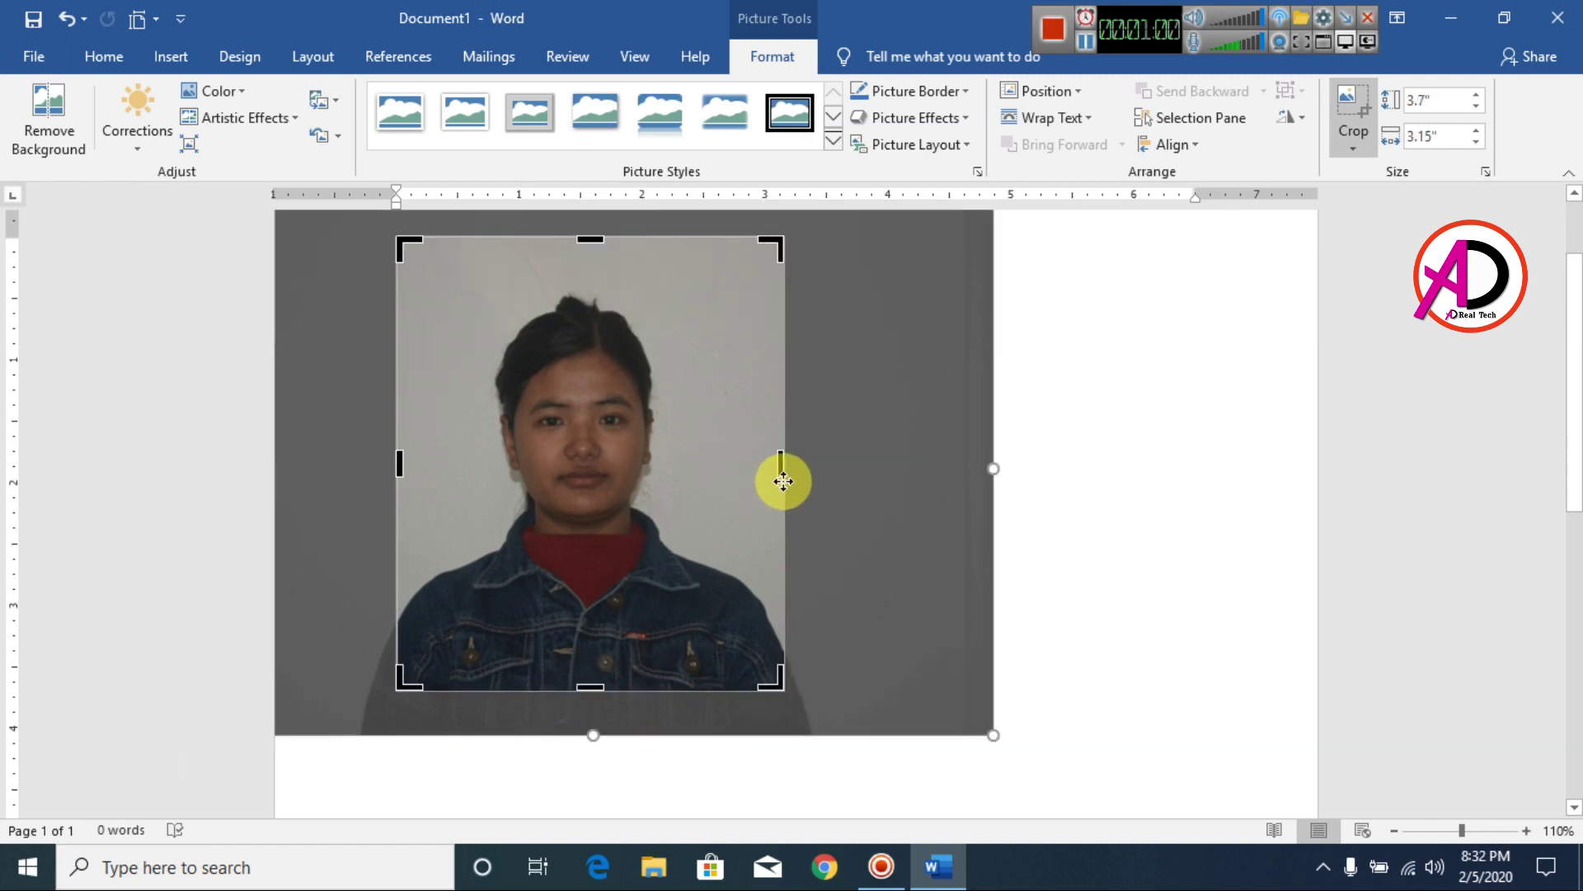
pyautogui.moveTo(782, 468); pyautogui.dragTo(764, 468)
# - Set the portrait's text wrapping to In Front of Text and drag it up and right
pyautogui.click(1160, 487)
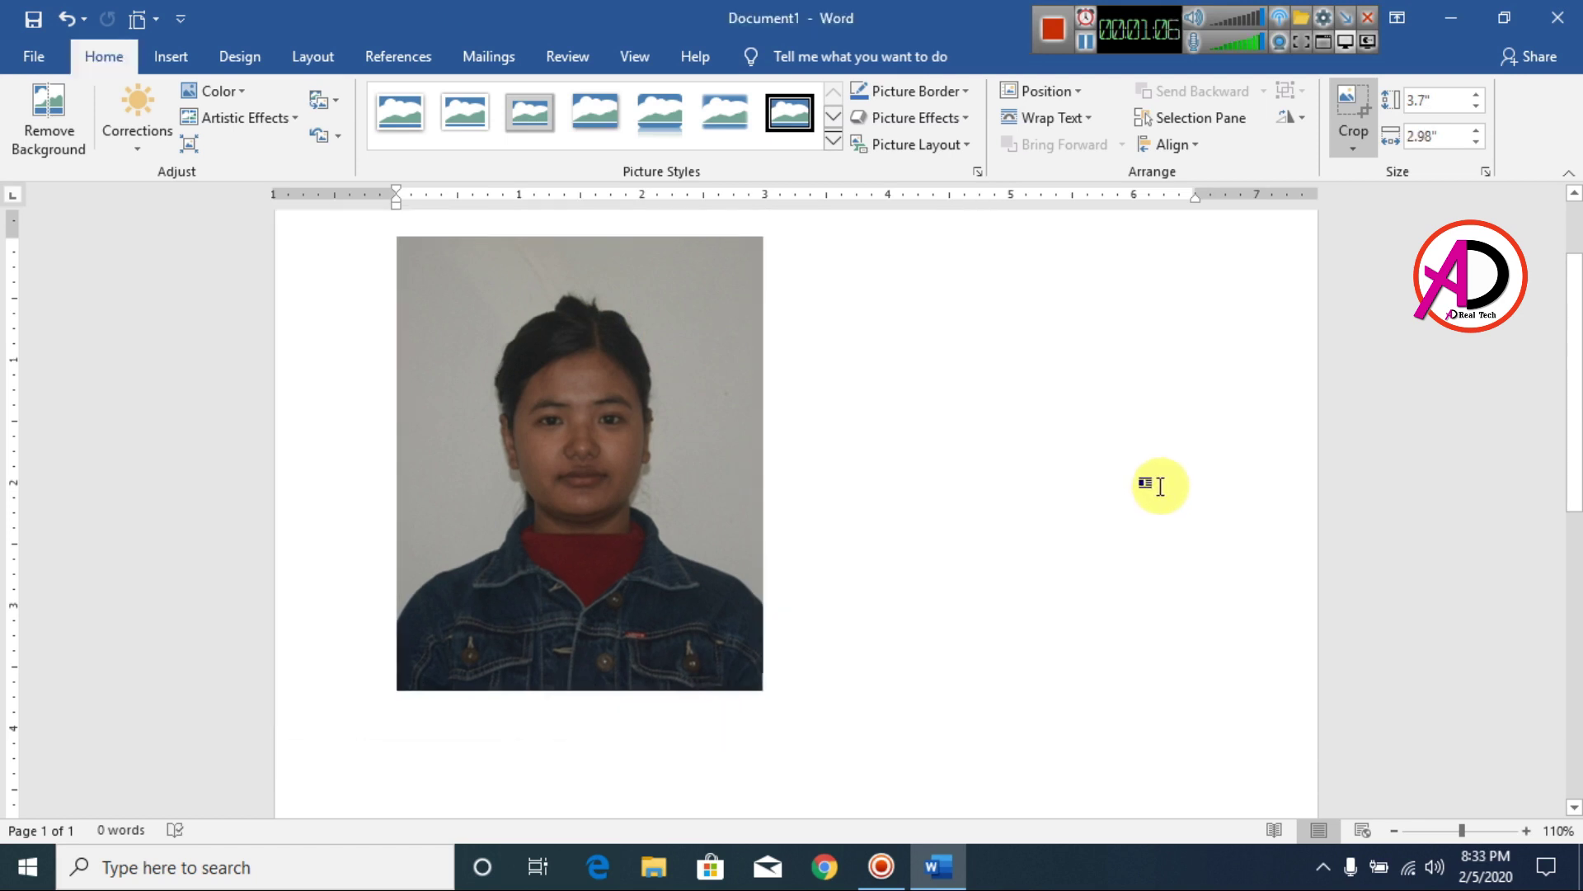
pyautogui.click(578, 451)
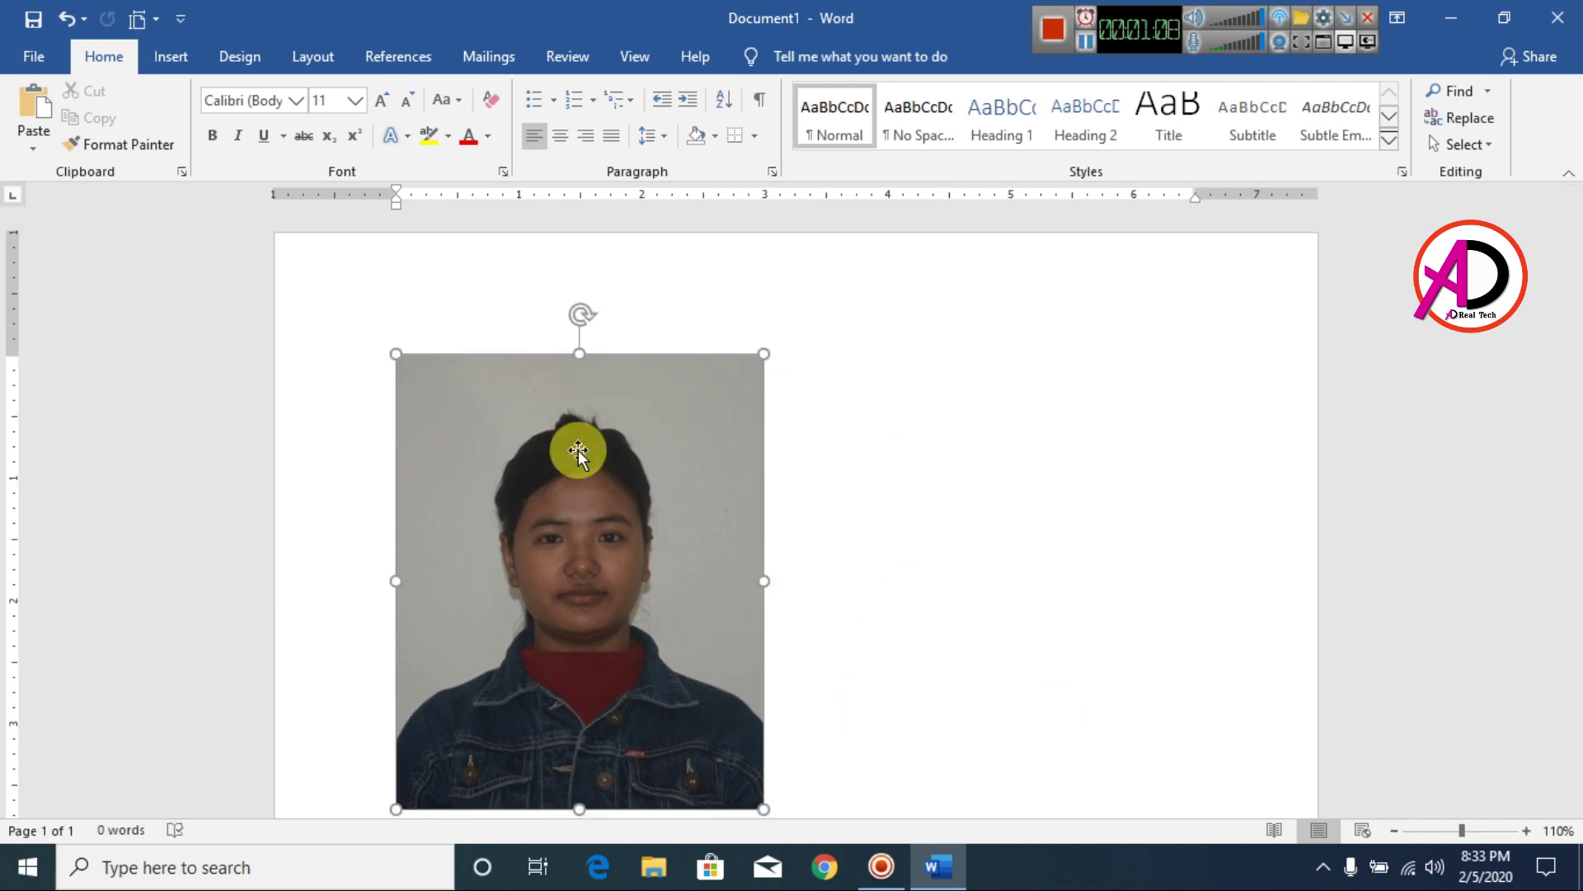
pyautogui.click(795, 54)
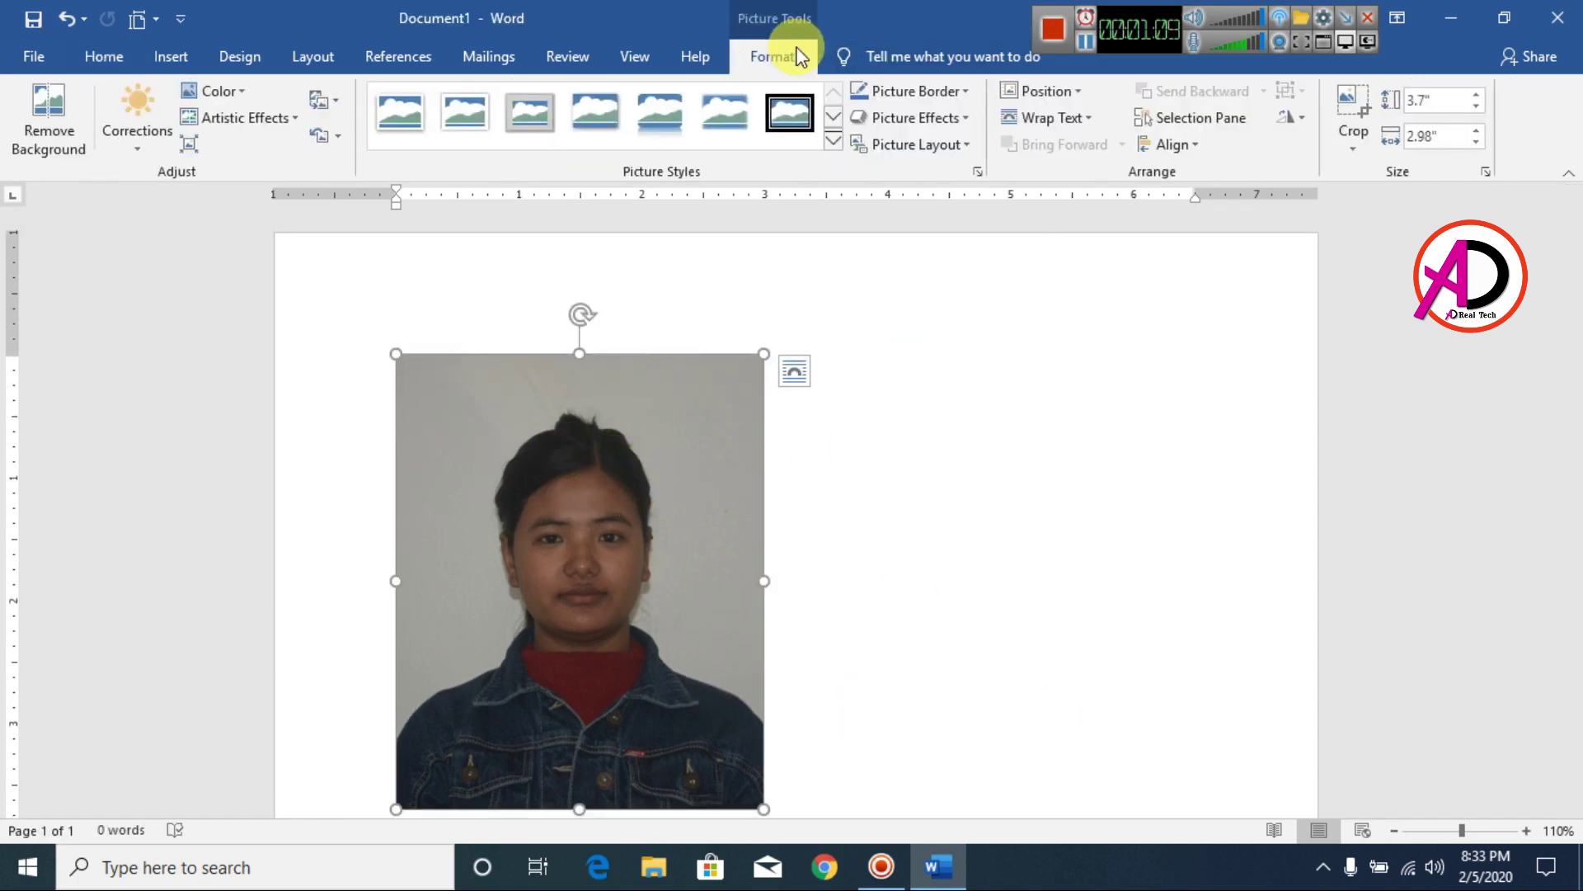
pyautogui.click(1080, 122)
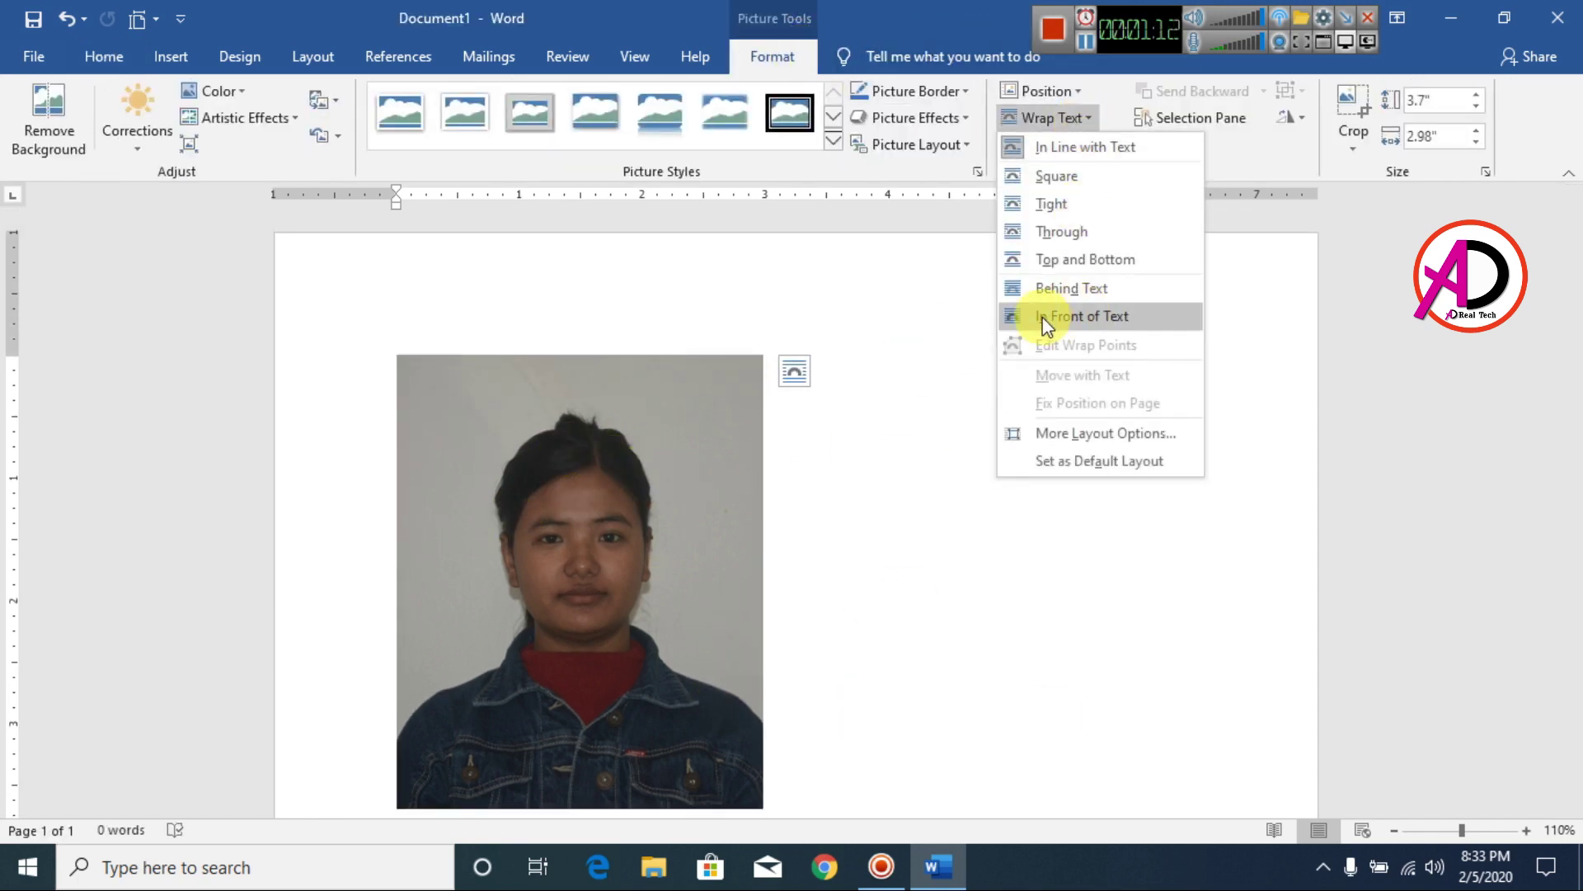
pyautogui.click(1106, 316)
pyautogui.moveTo(718, 522); pyautogui.dragTo(711, 454)
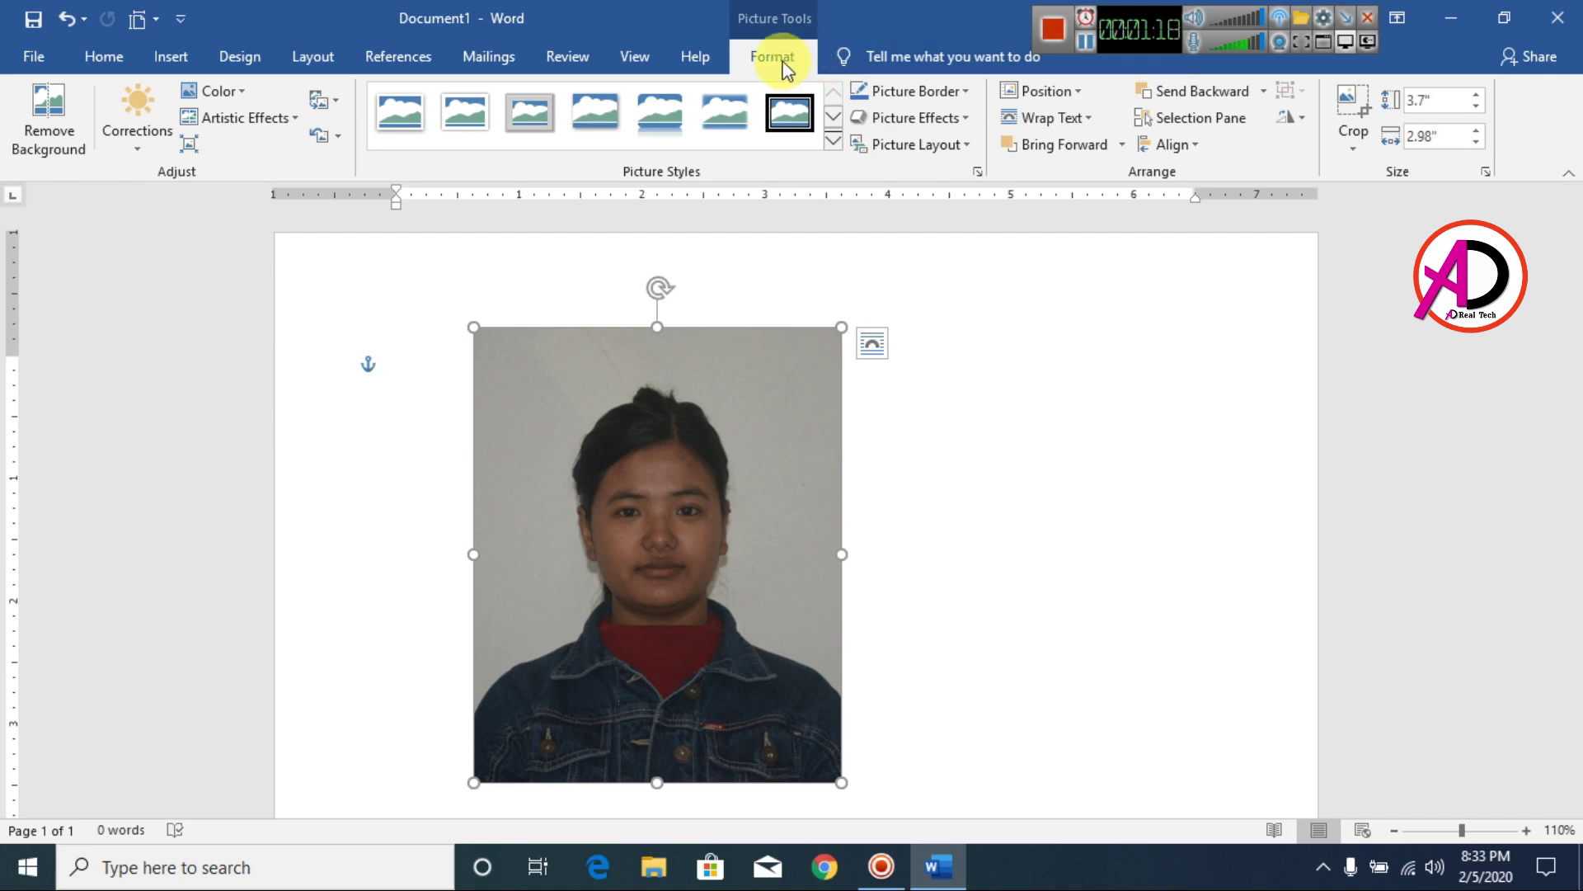
# - Apply the Brightness +40% Contrast +40% correction and drag the portrait to the page's right side
pyautogui.click(139, 148)
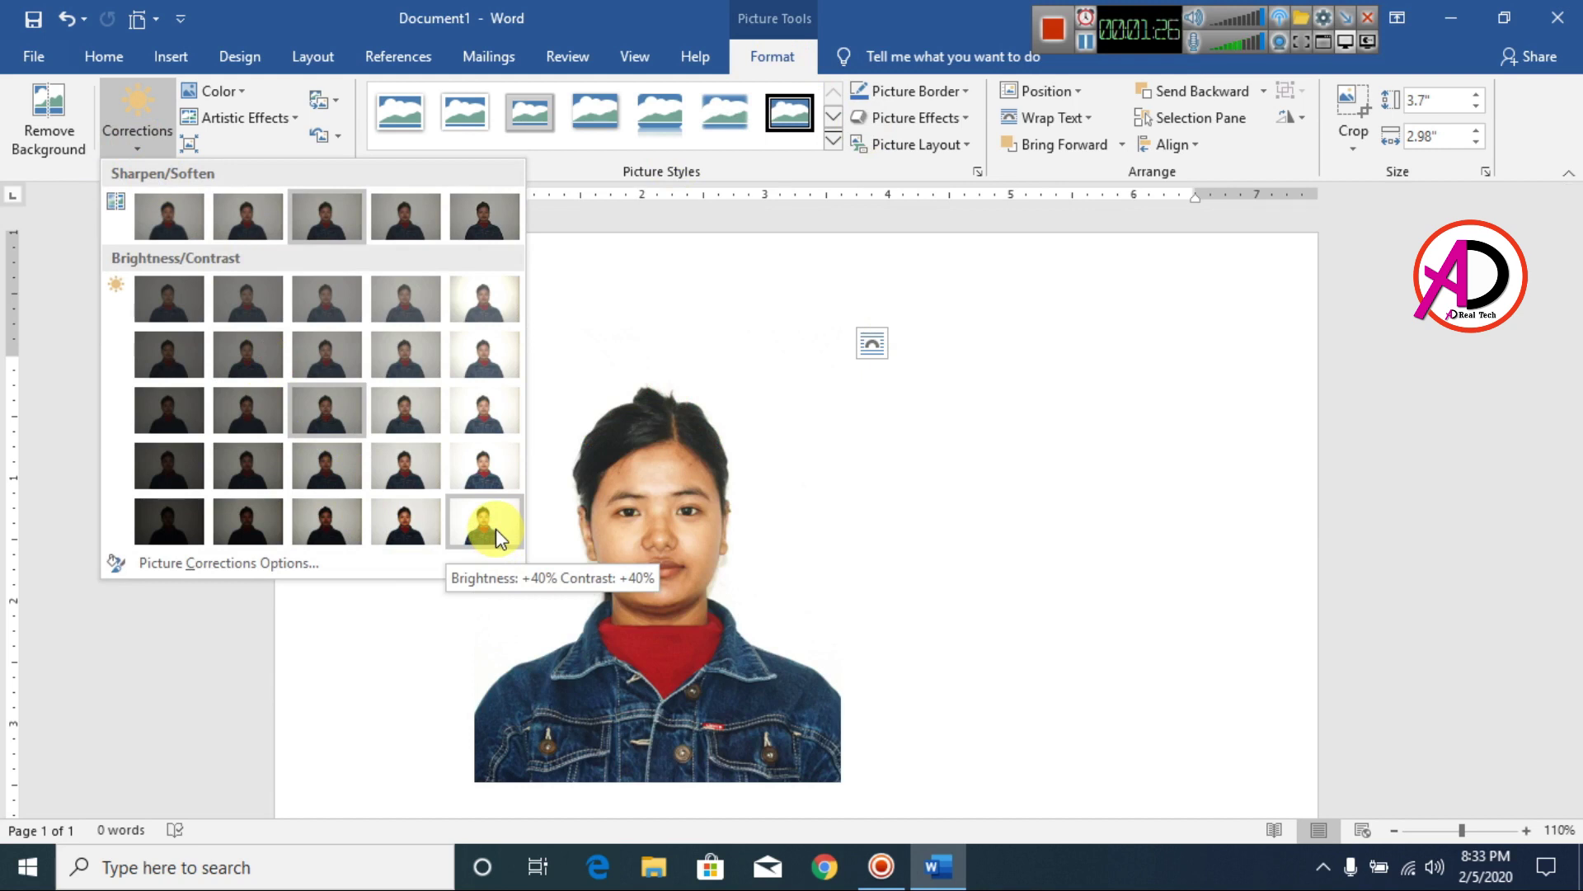
pyautogui.click(498, 538)
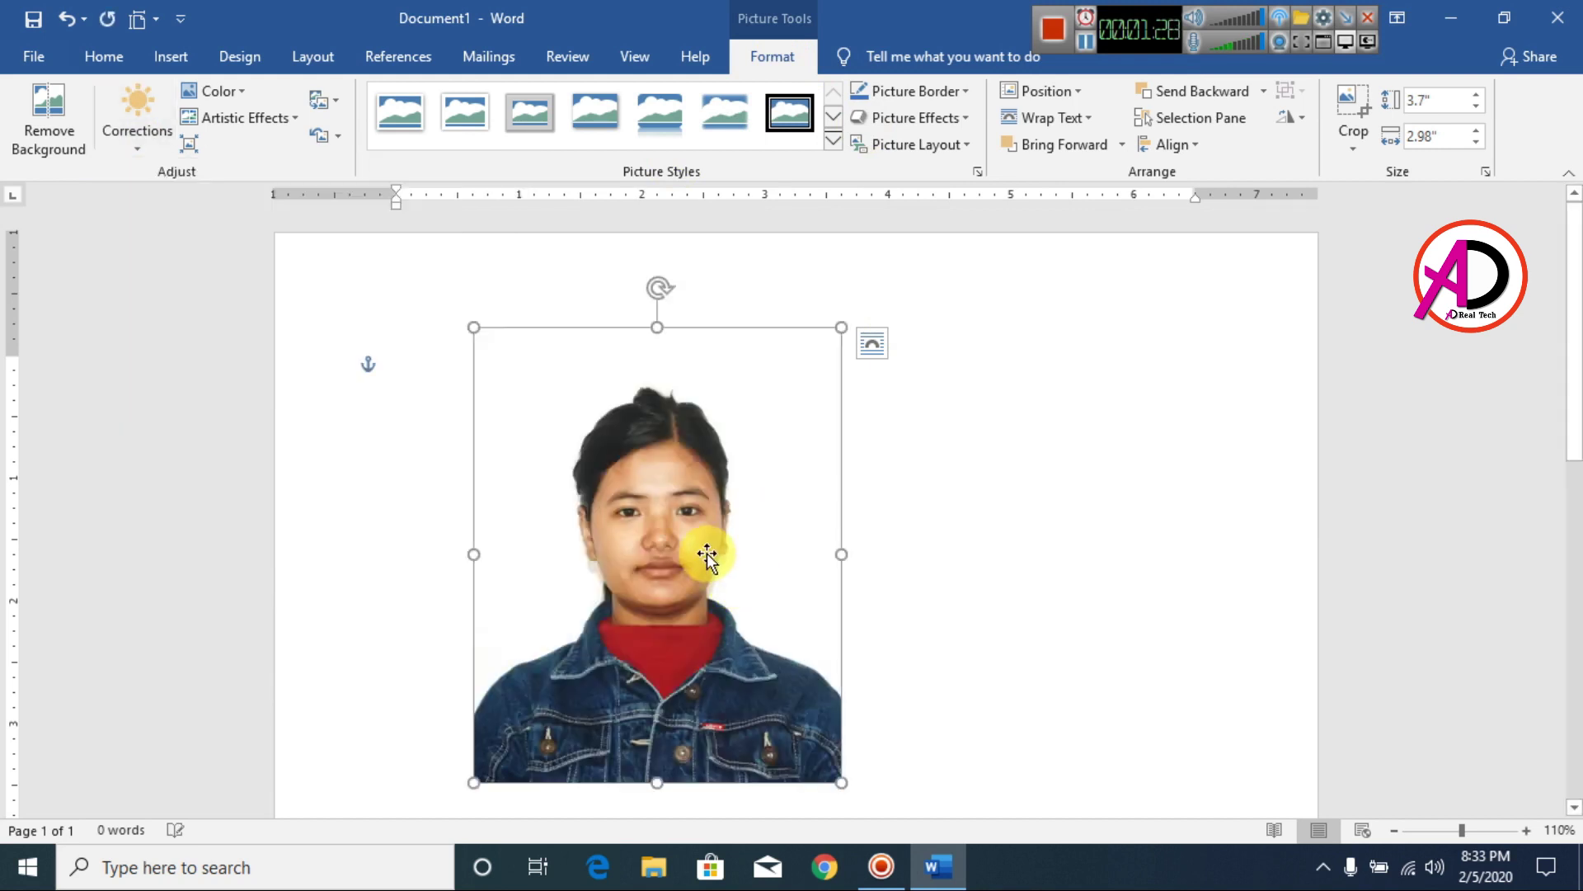
pyautogui.moveTo(707, 555); pyautogui.dragTo(1138, 530)
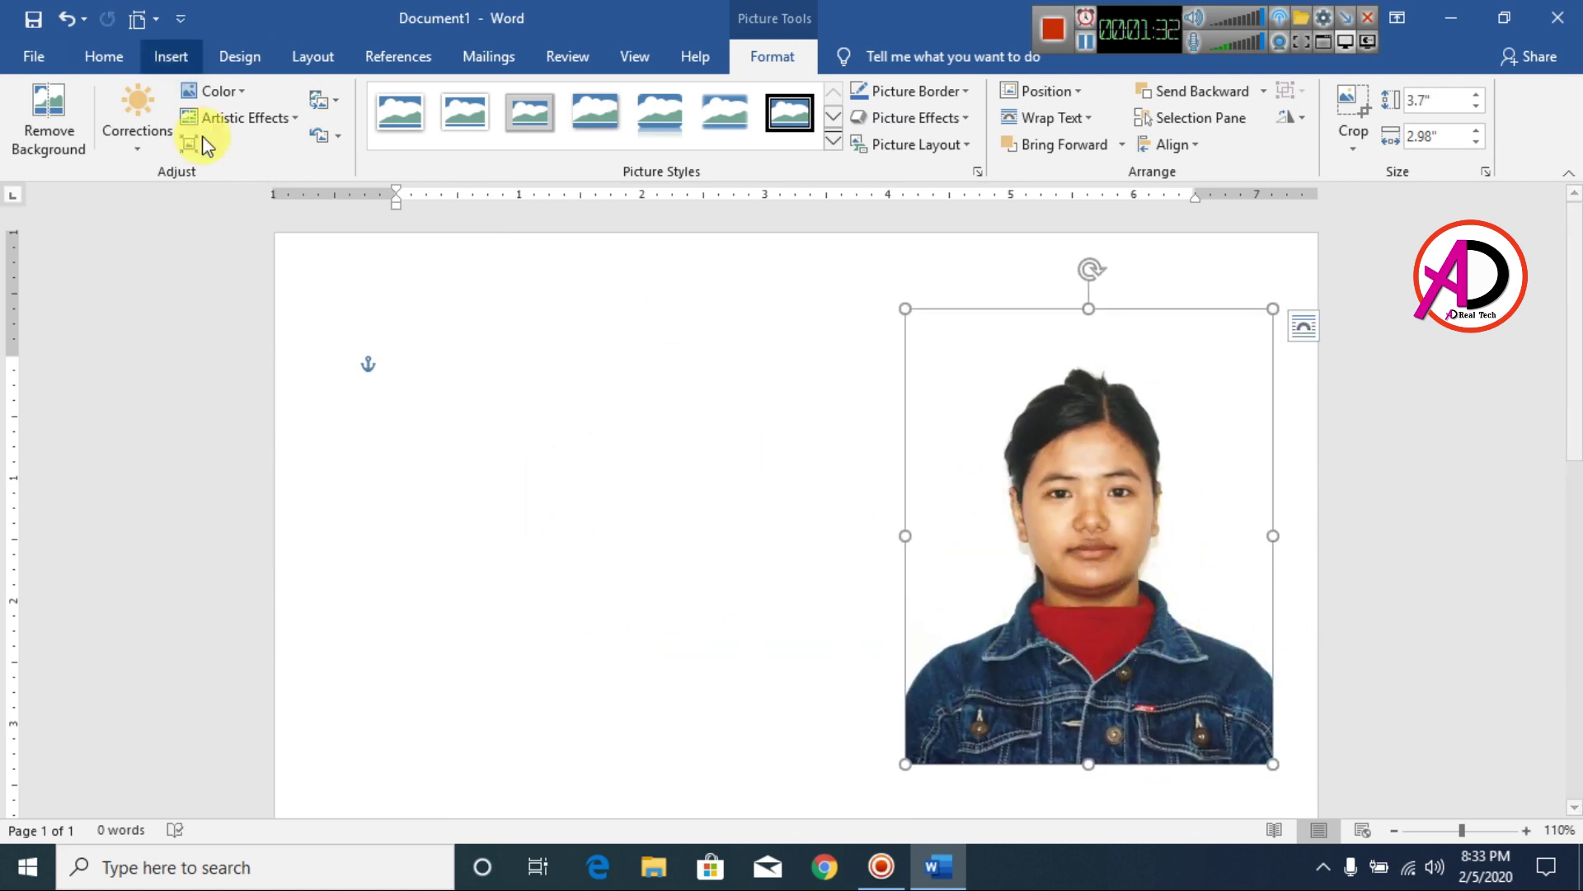
# - Try two Color Tone presets on the portrait, moving it left of centre
pyautogui.click(223, 92)
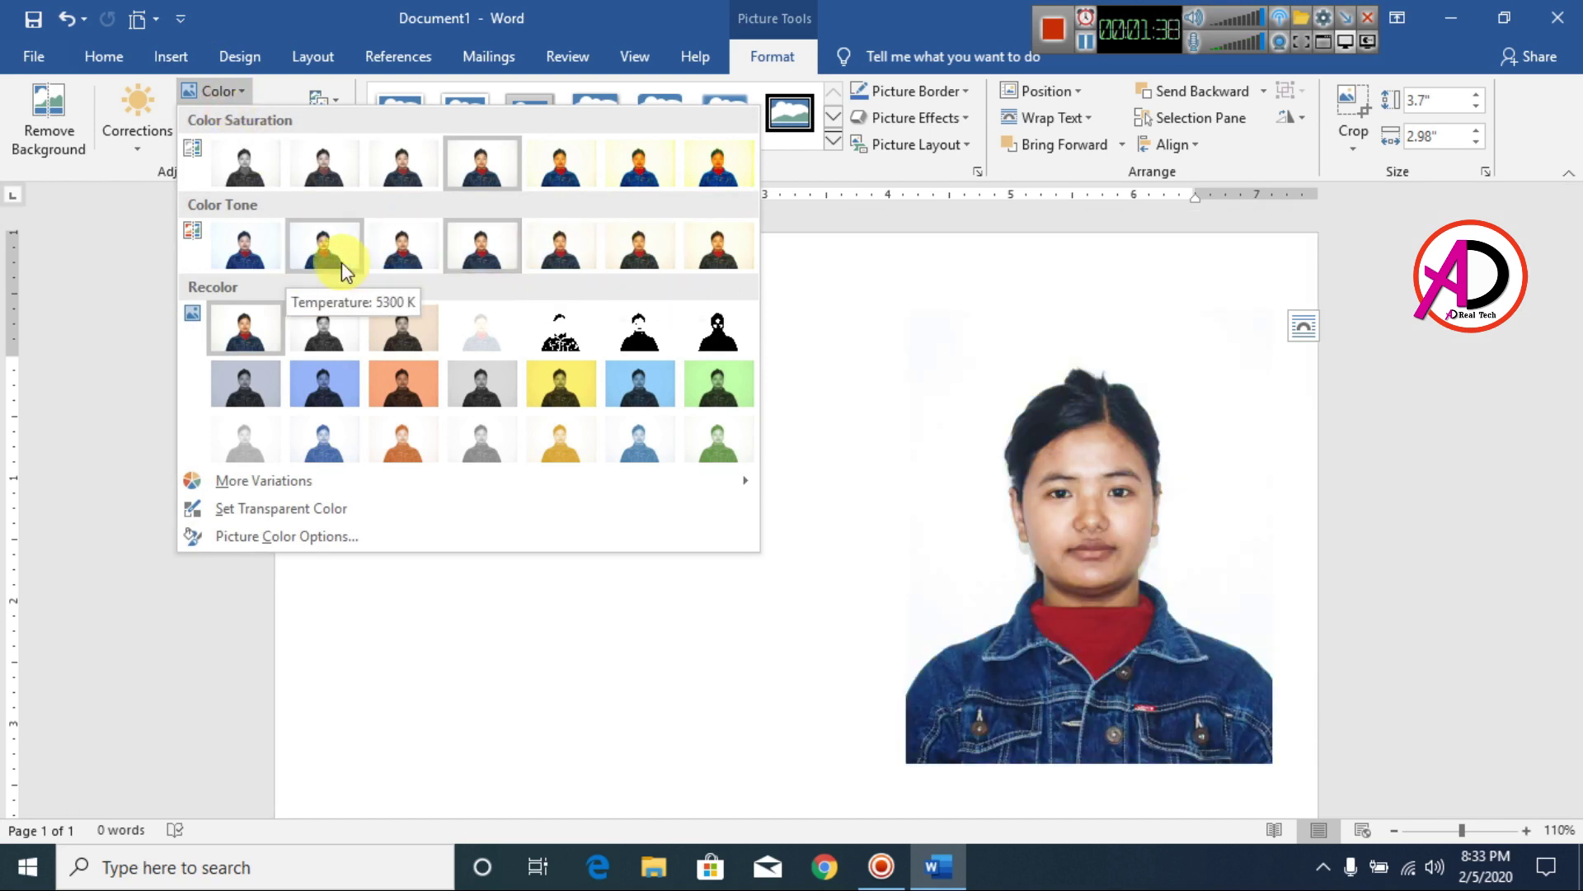
pyautogui.click(556, 246)
pyautogui.moveTo(1001, 541); pyautogui.dragTo(643, 548)
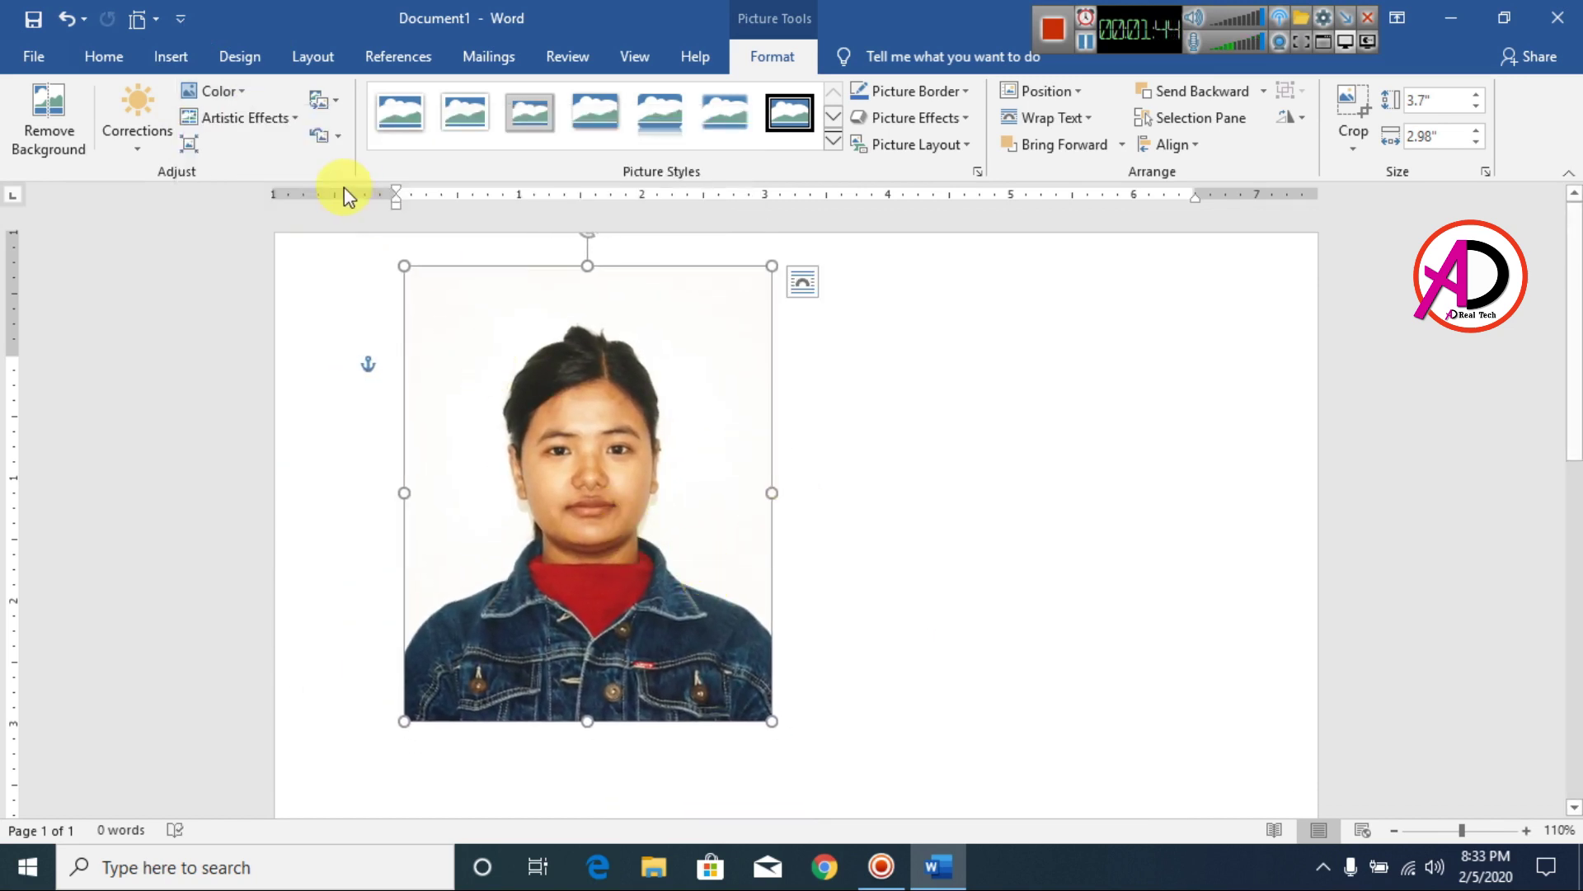
pyautogui.click(216, 93)
pyautogui.click(399, 248)
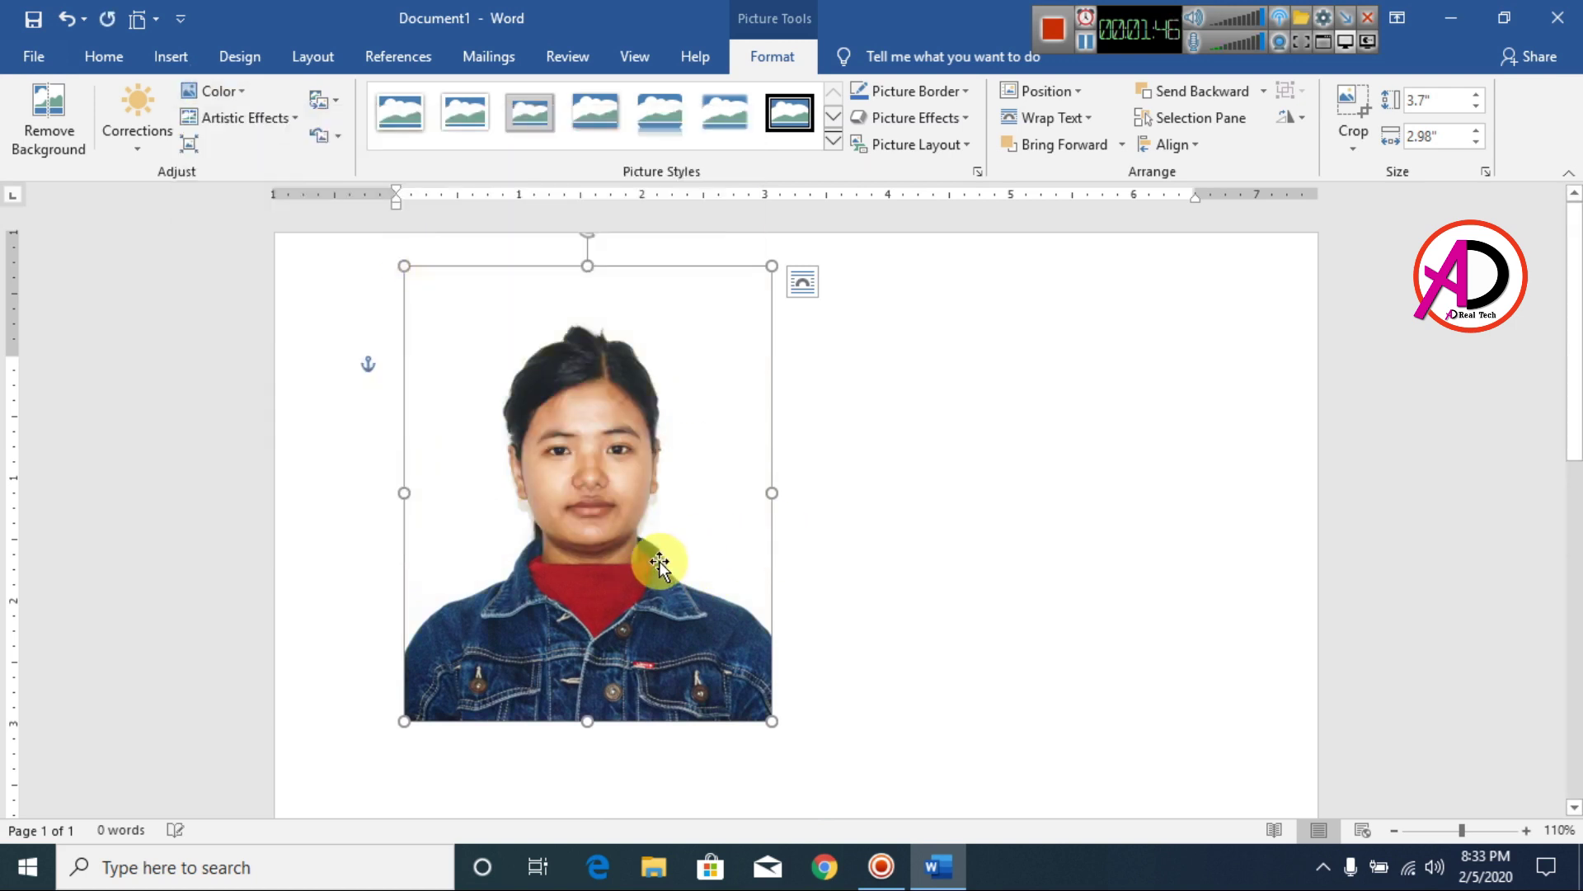
pyautogui.moveTo(660, 563); pyautogui.dragTo(729, 558)
# - Apply another Color Tone preset and try the Artistic Effects presets on the portrait
pyautogui.click(212, 93)
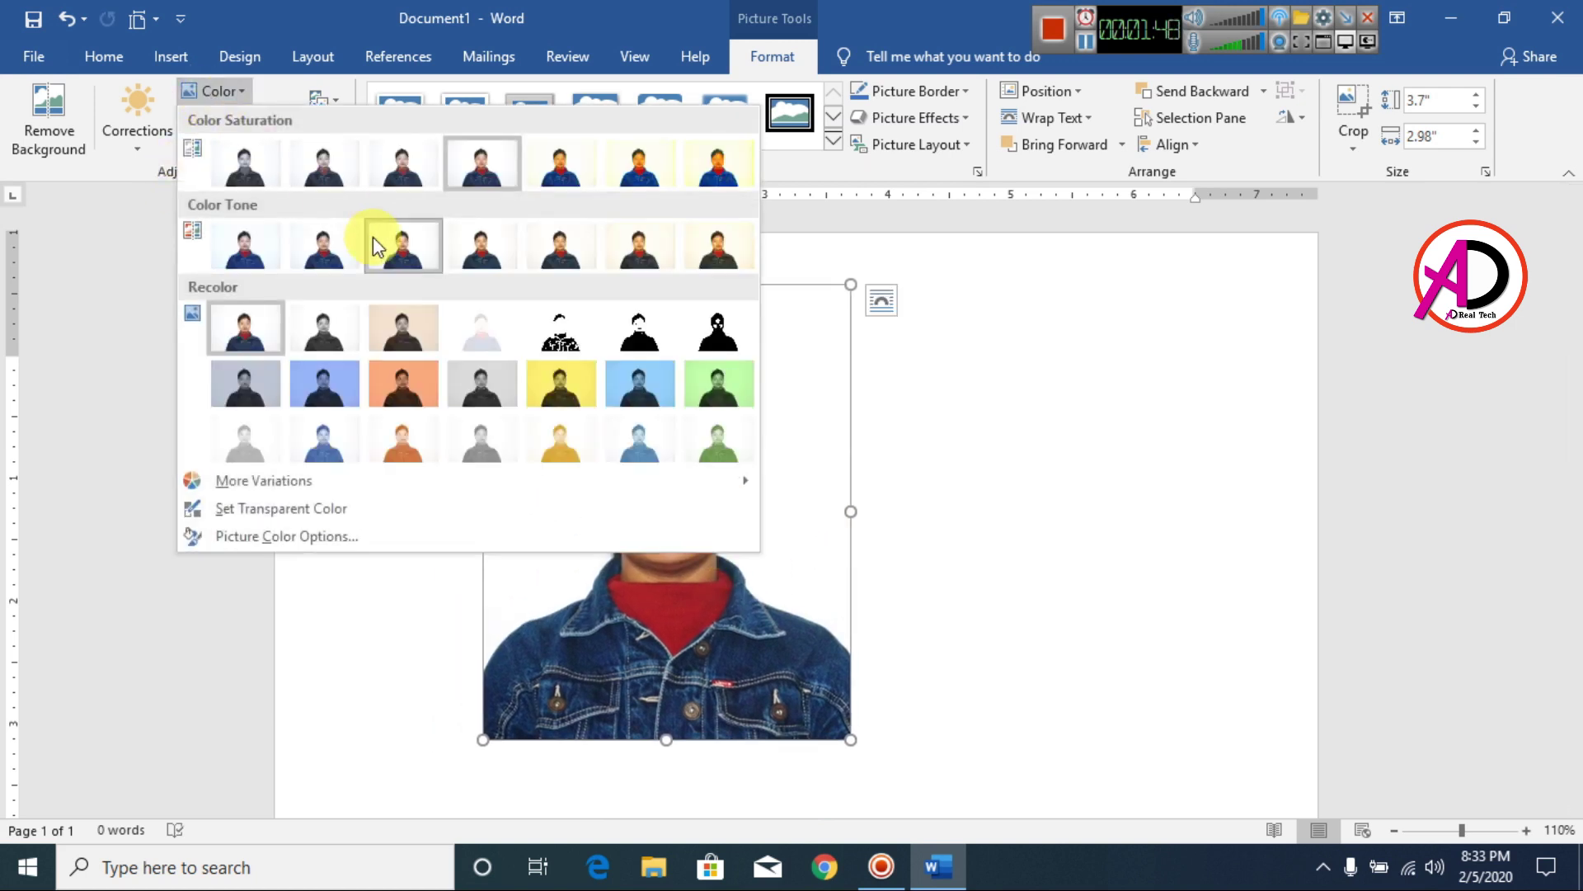
pyautogui.click(474, 244)
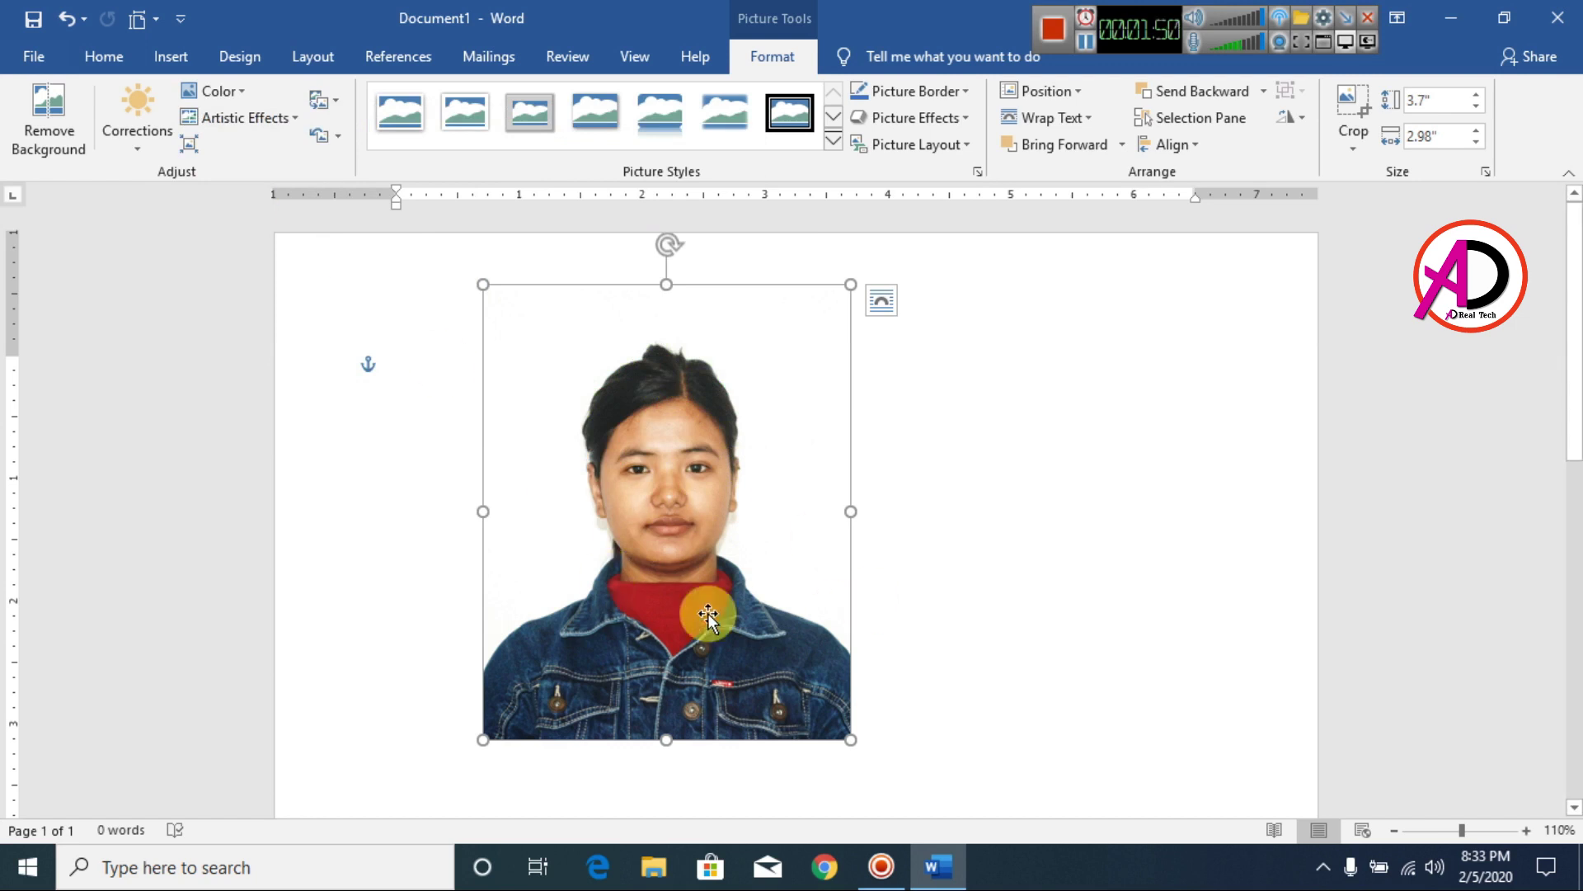
pyautogui.click(270, 117)
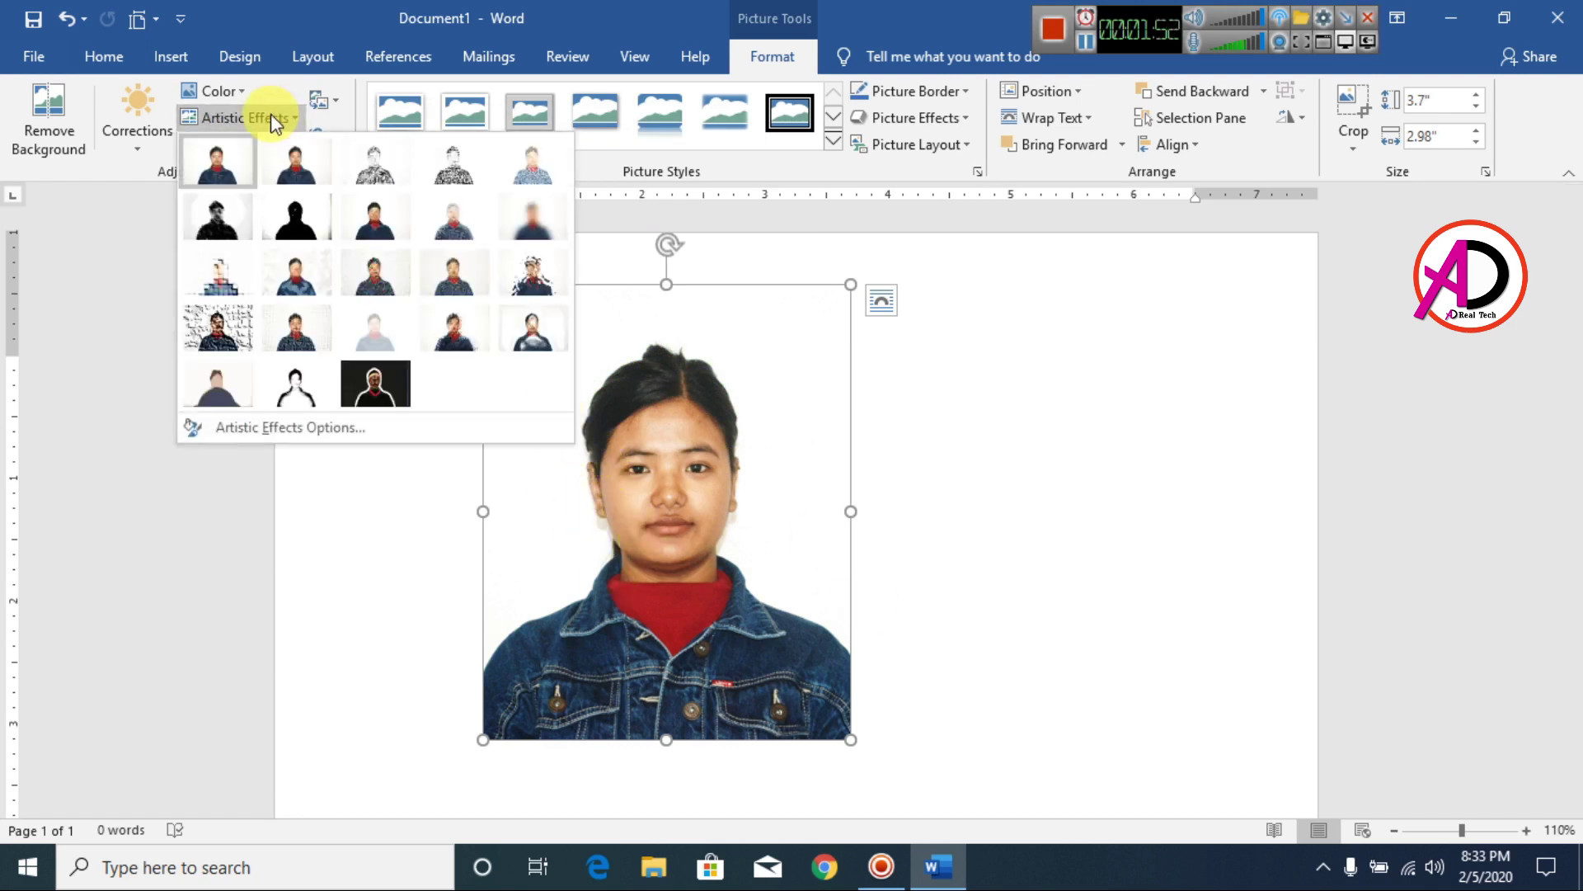
pyautogui.click(374, 238)
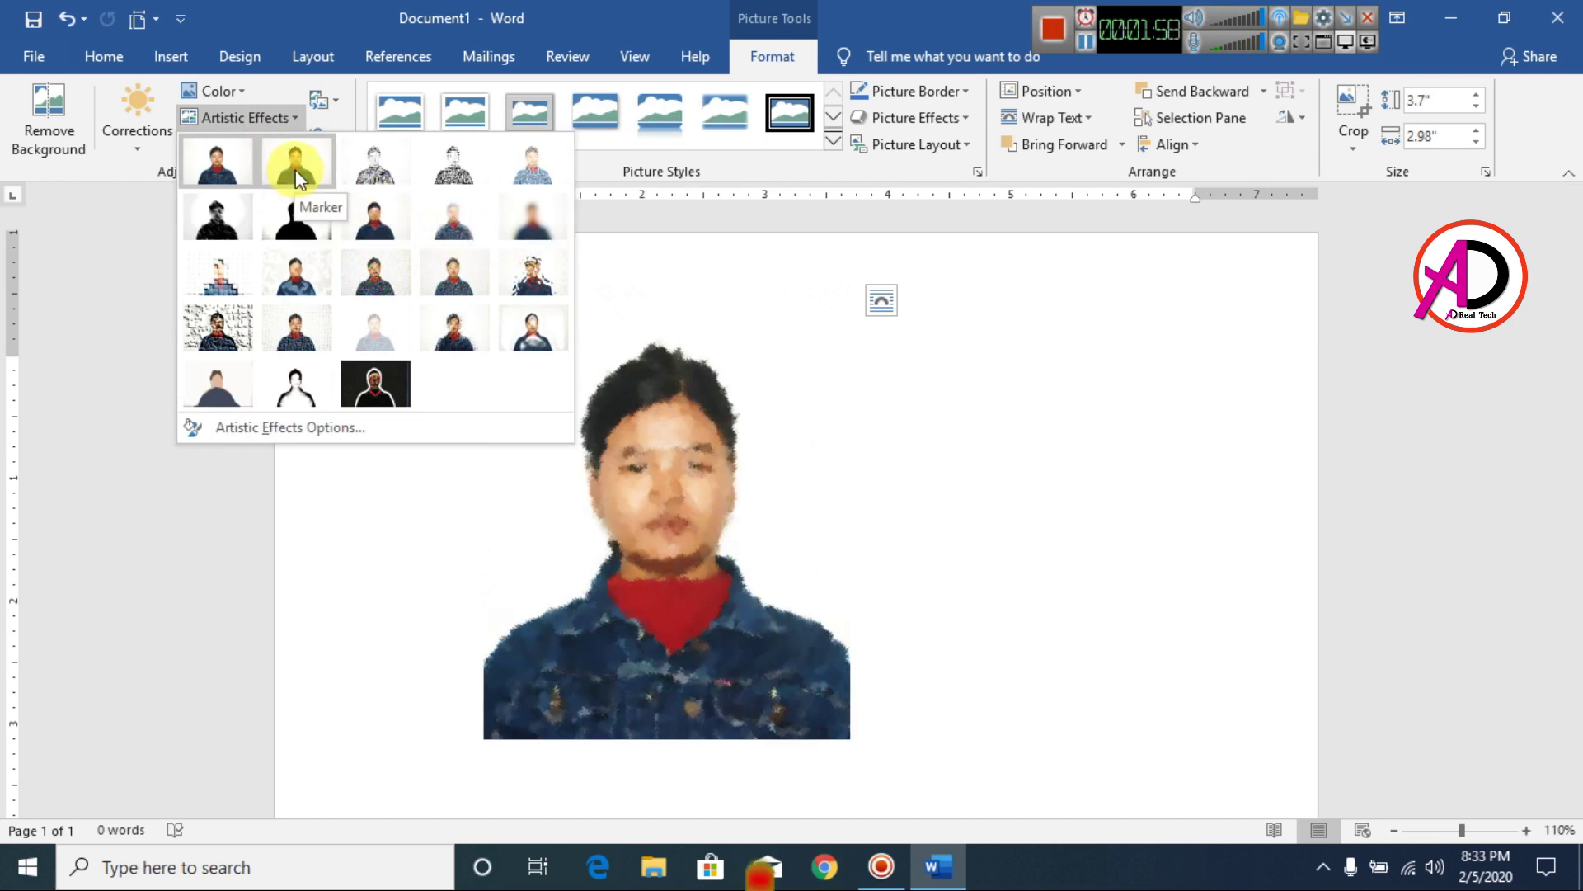
pyautogui.click(382, 235)
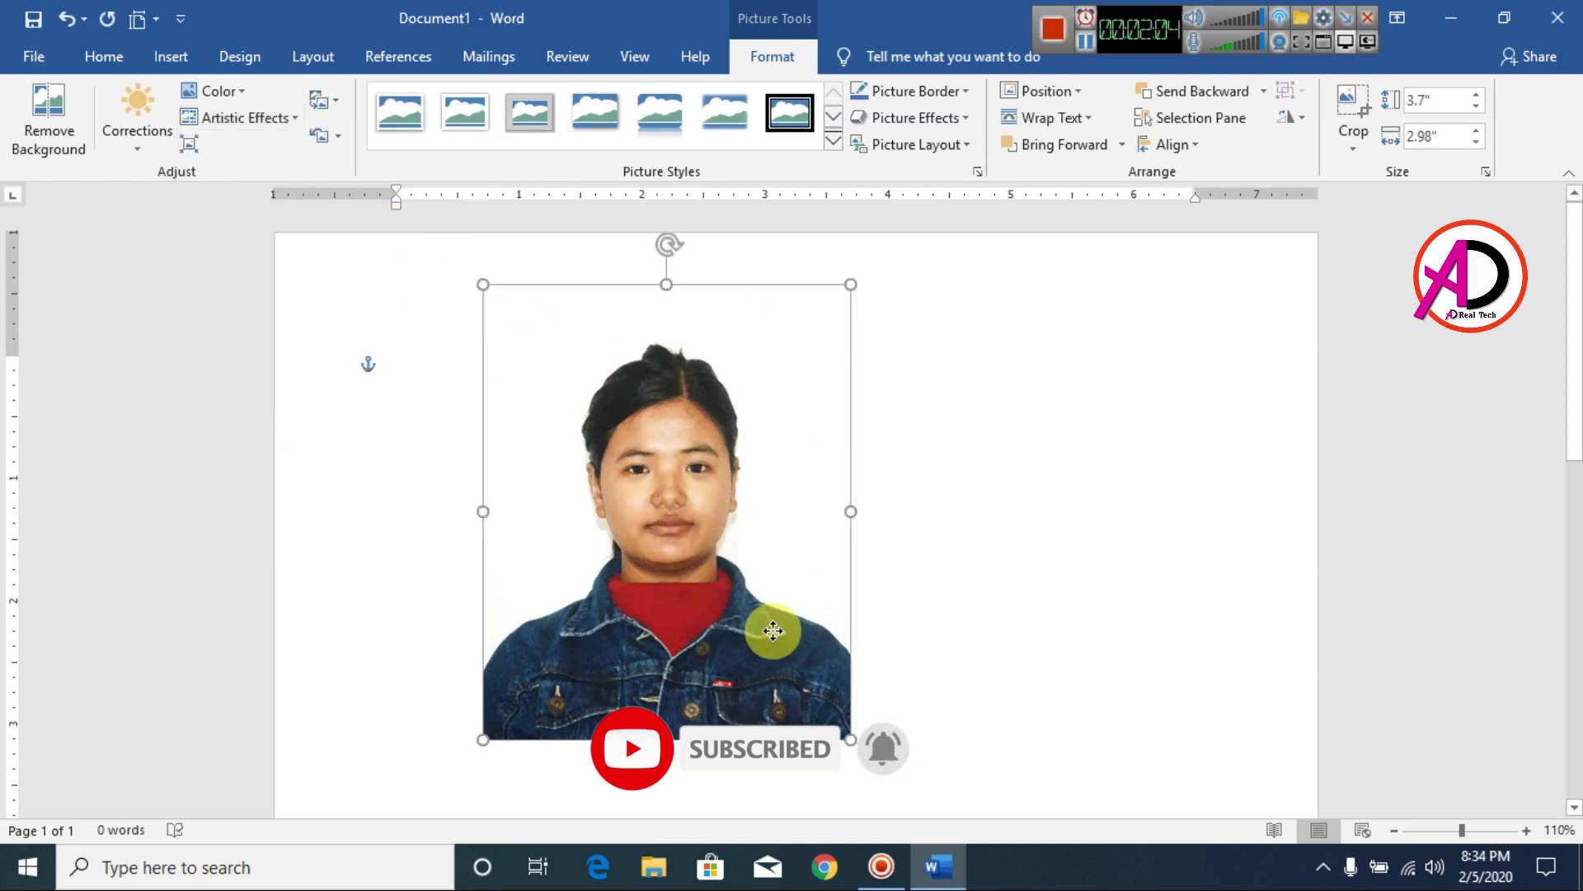
pyautogui.moveTo(772, 631); pyautogui.dragTo(735, 561)
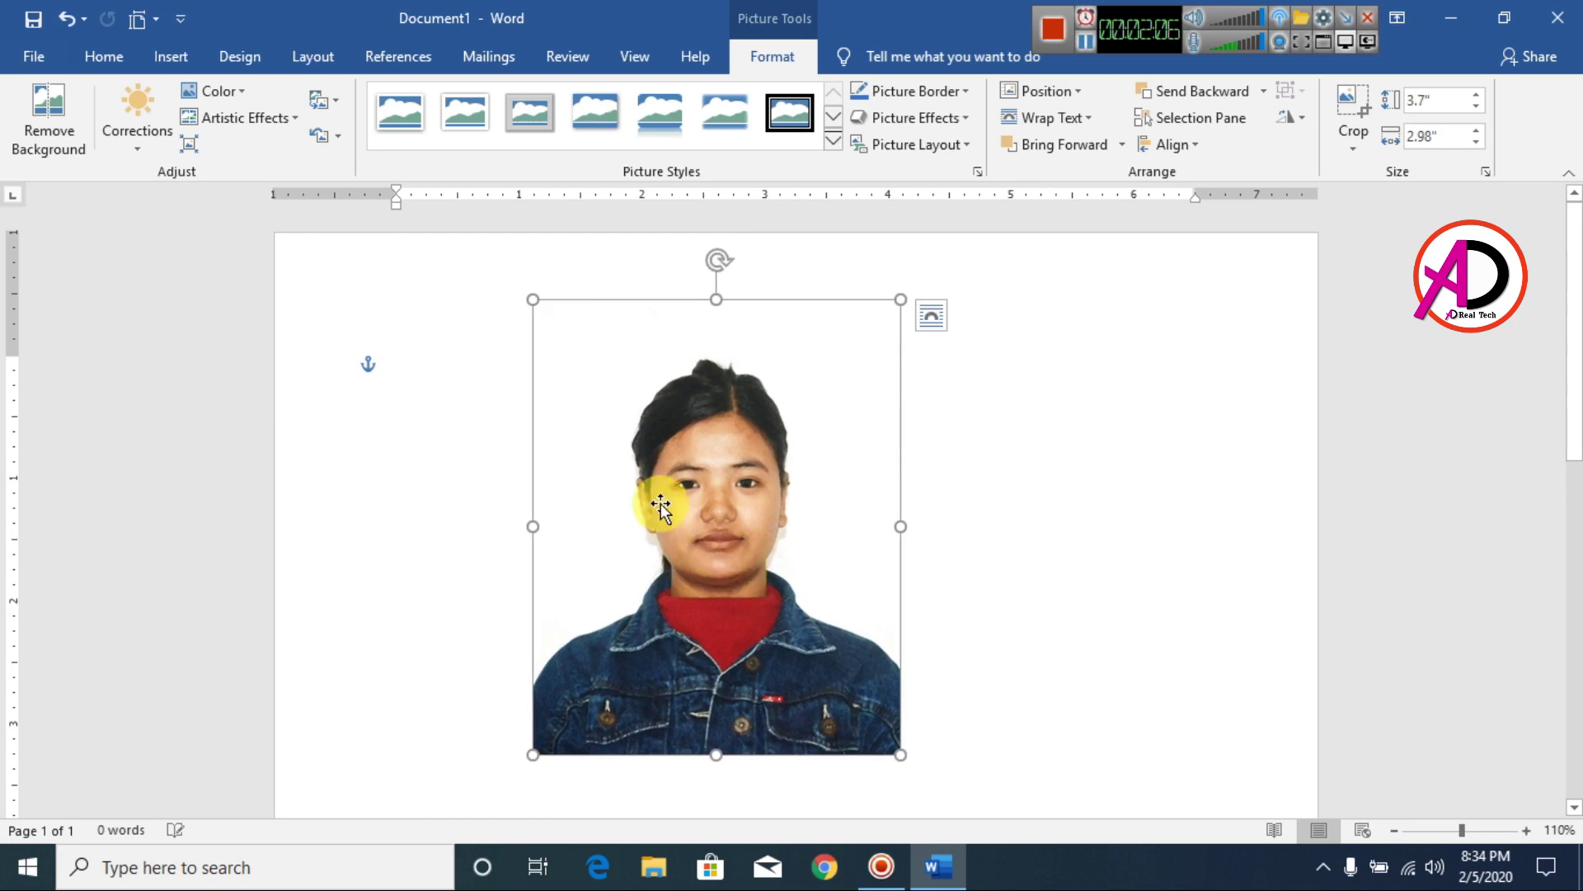
pyautogui.click(1045, 532)
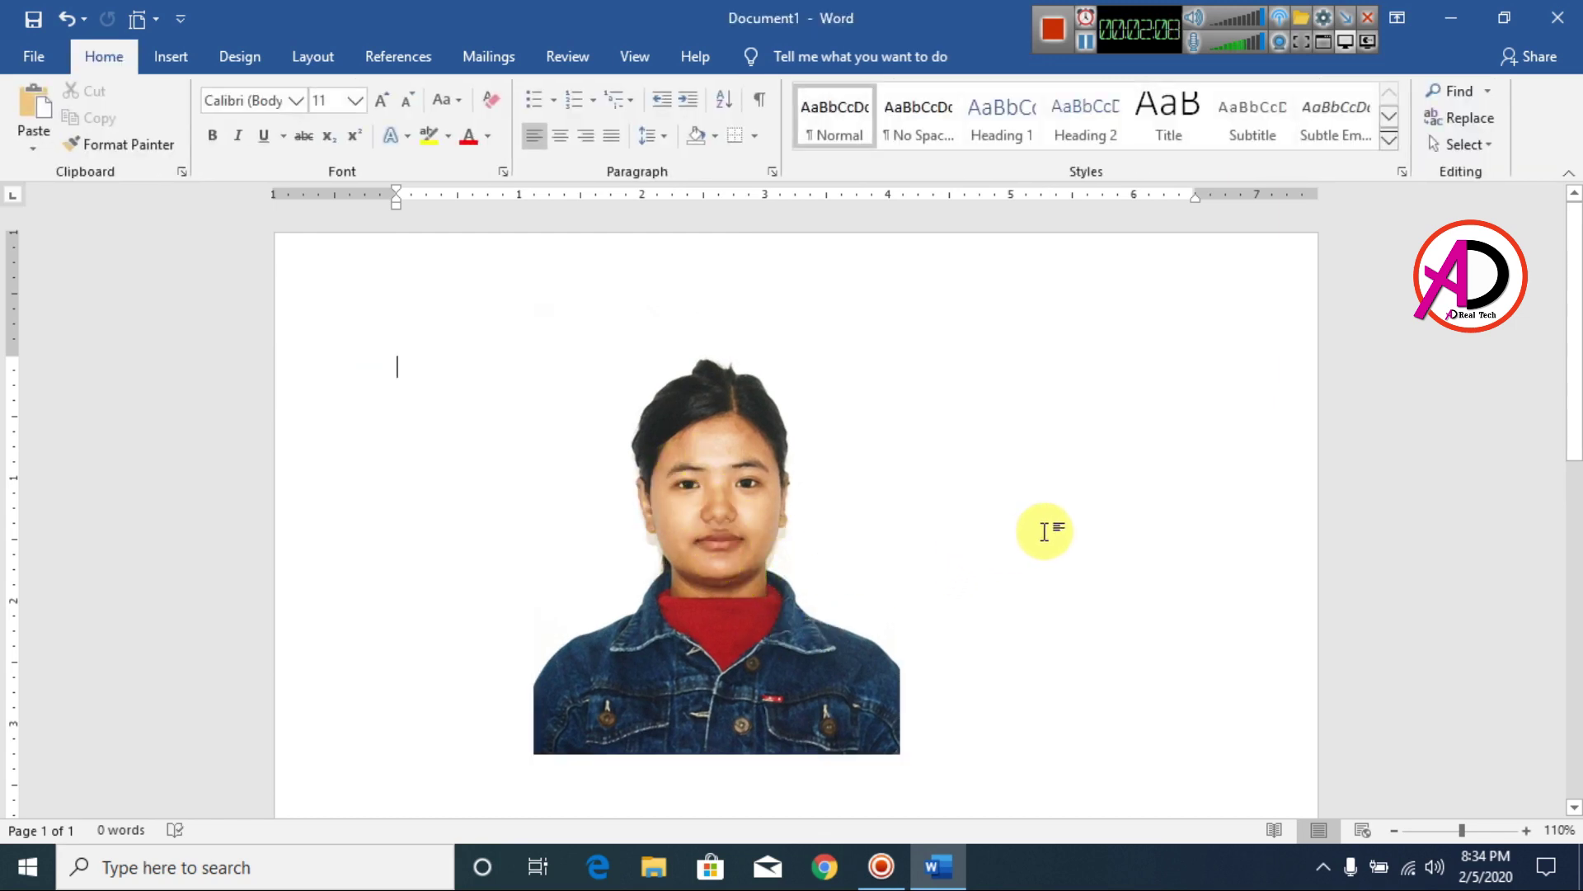
pyautogui.keyDown('ctrl'); pyautogui.scroll(10, 742, 578); pyautogui.keyUp('ctrl')
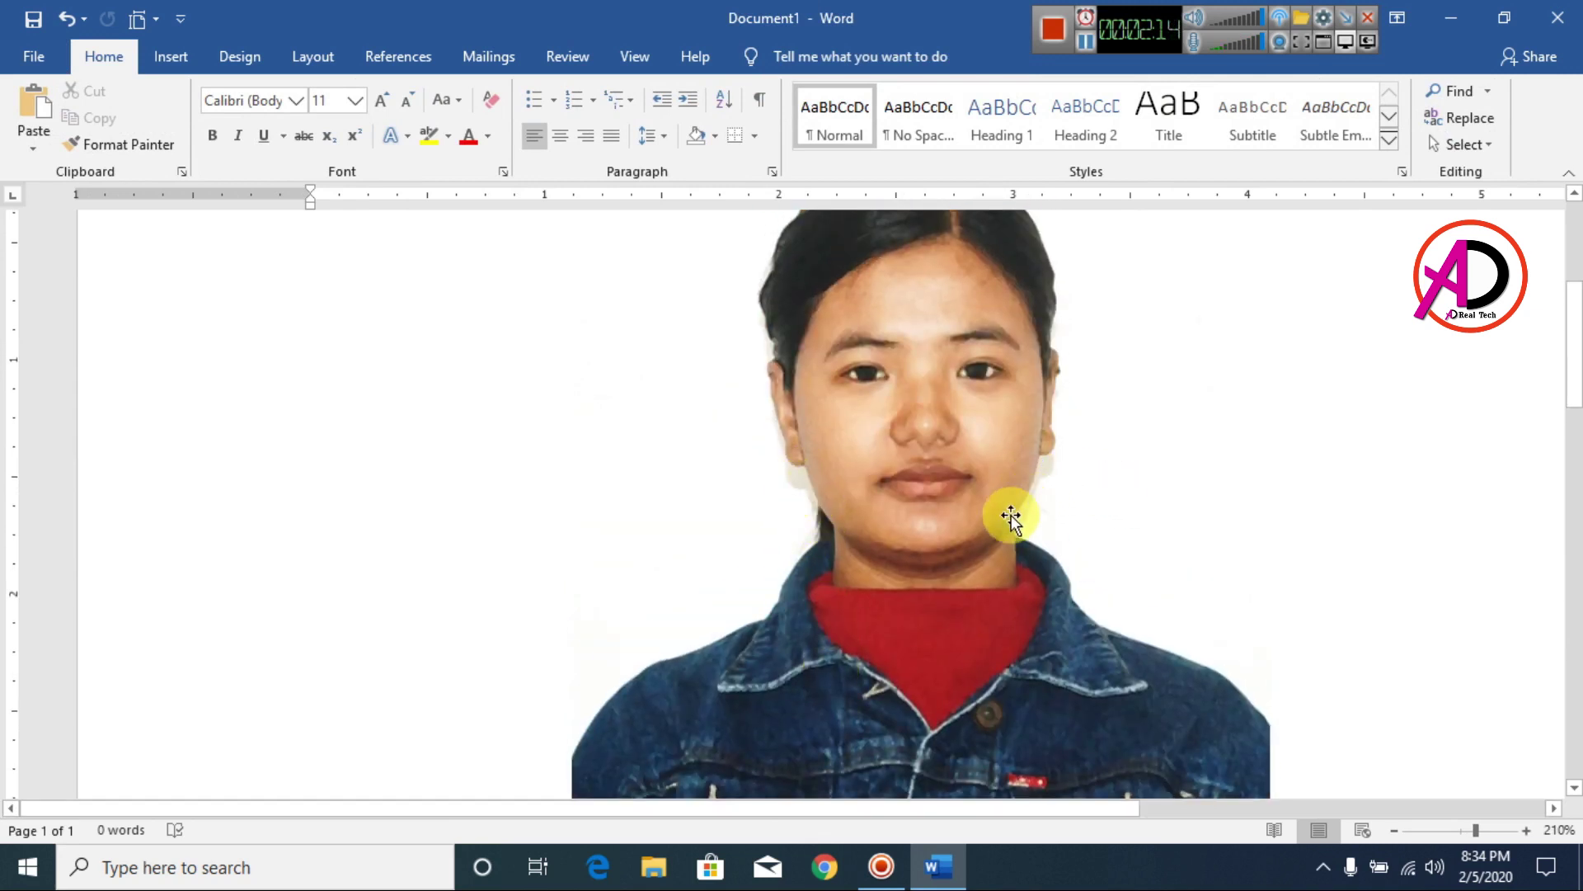
pyautogui.keyDown('ctrl'); pyautogui.scroll(-6, 1004, 523); pyautogui.keyUp('ctrl')
pyautogui.keyDown('ctrl'); pyautogui.scroll(-4, 1005, 528); pyautogui.keyUp('ctrl')
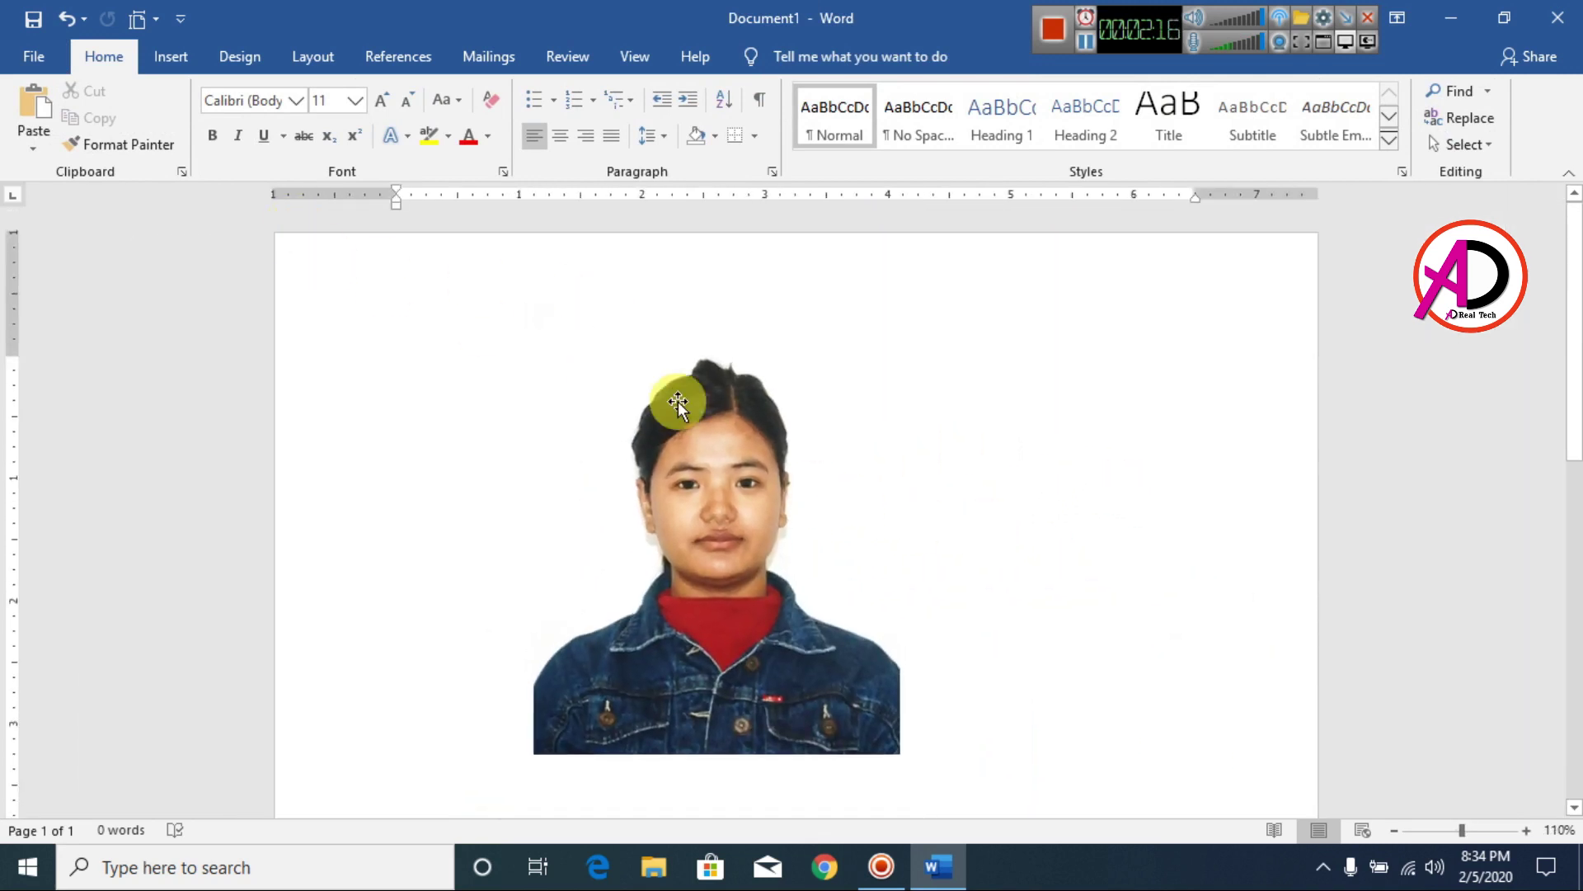
pyautogui.click(666, 528)
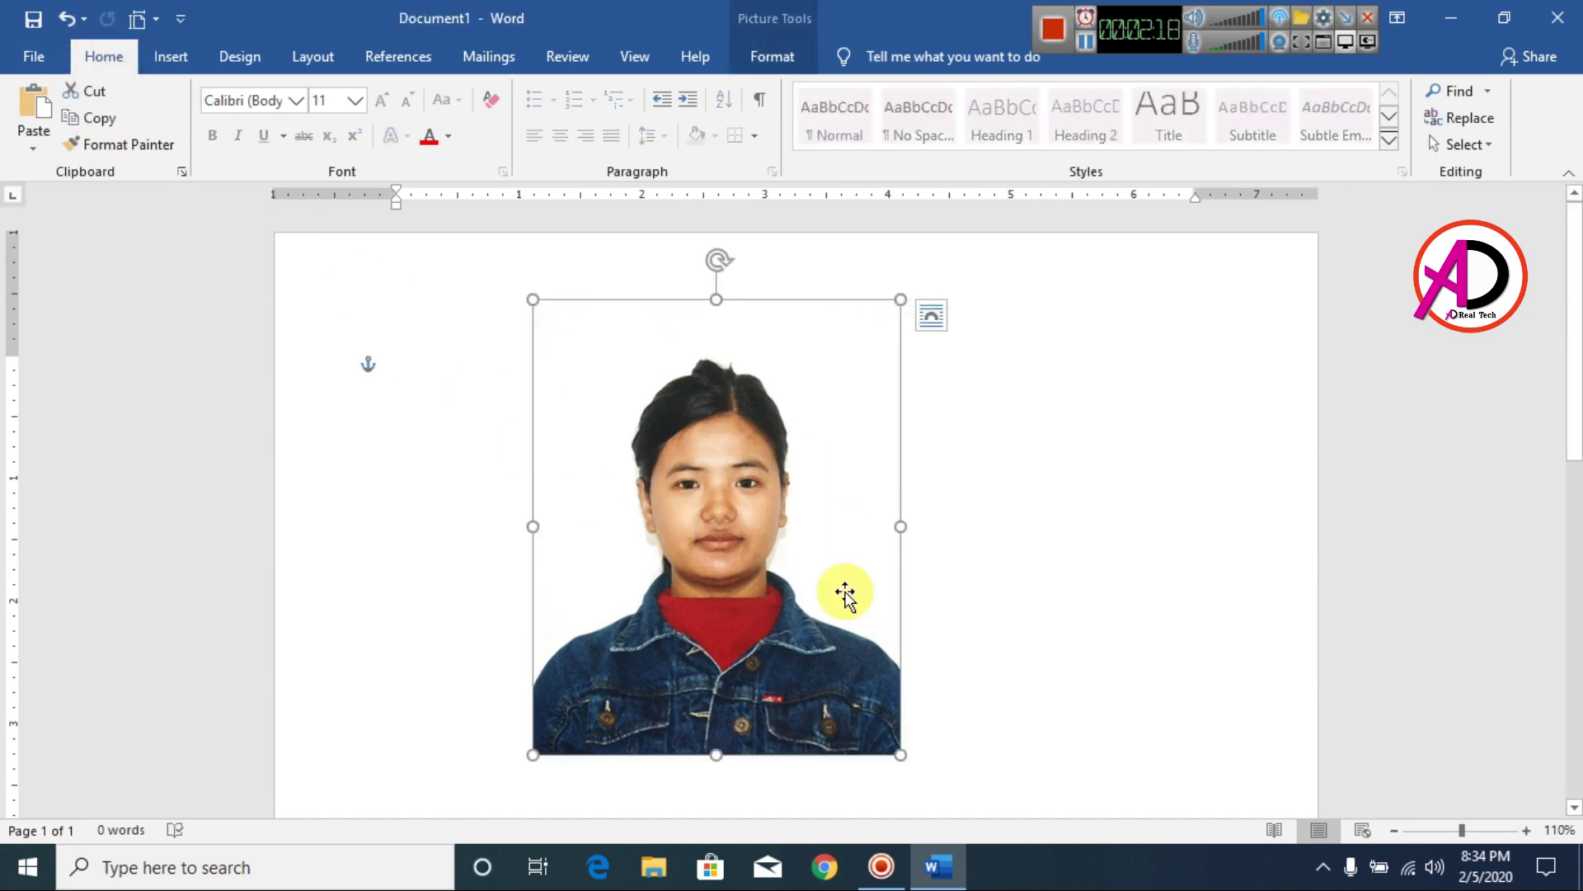
pyautogui.click(775, 56)
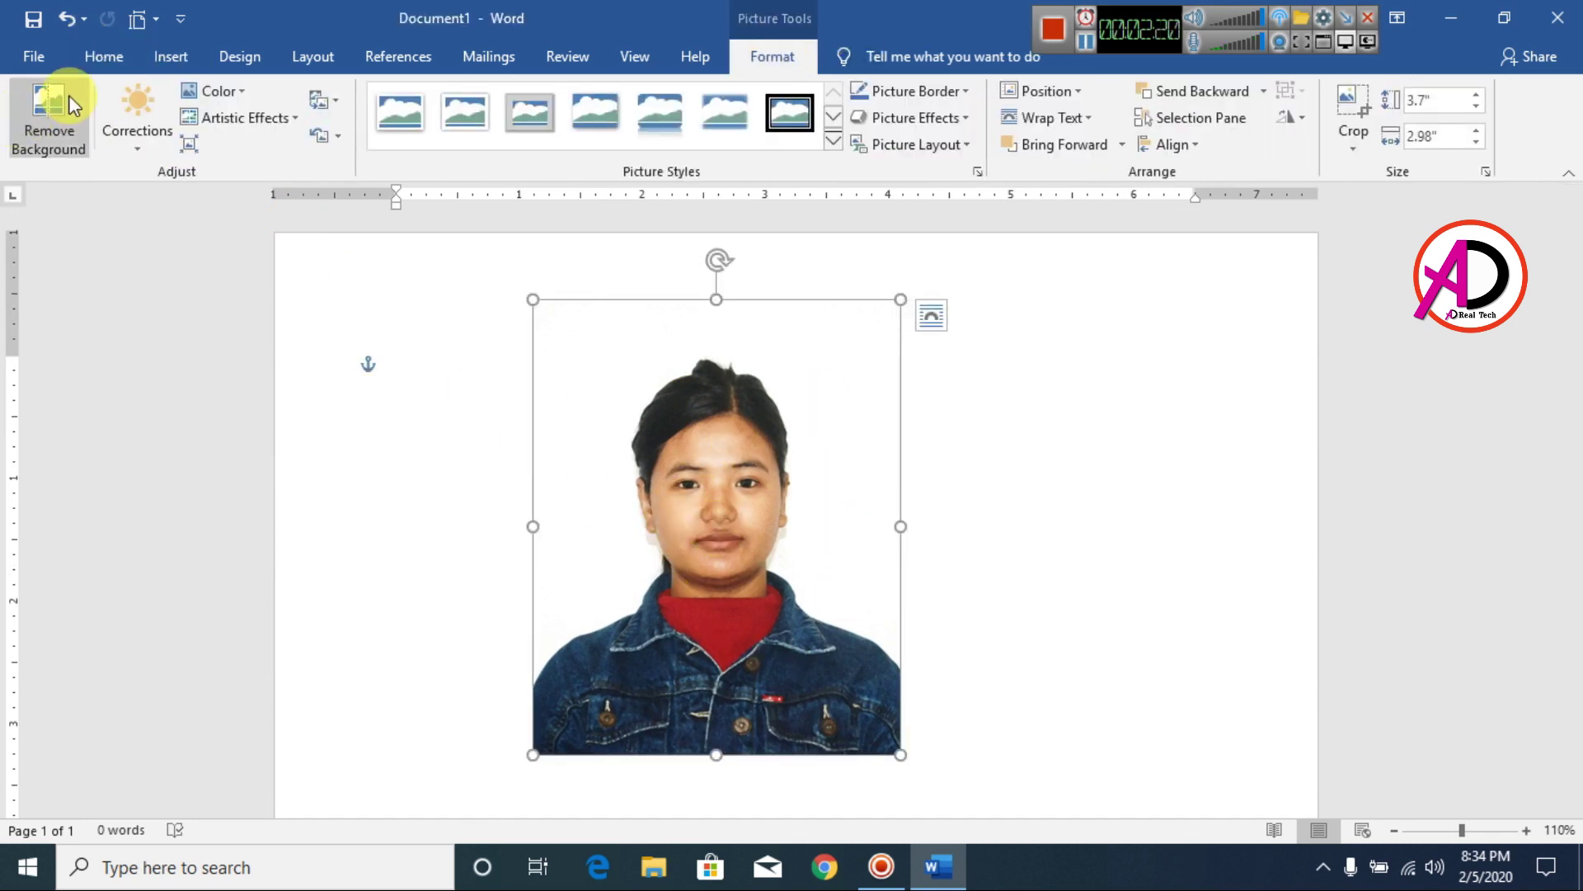
# - Start Remove Background and widen the kept area's left, top, right and bottom edges
pyautogui.click(49, 128)
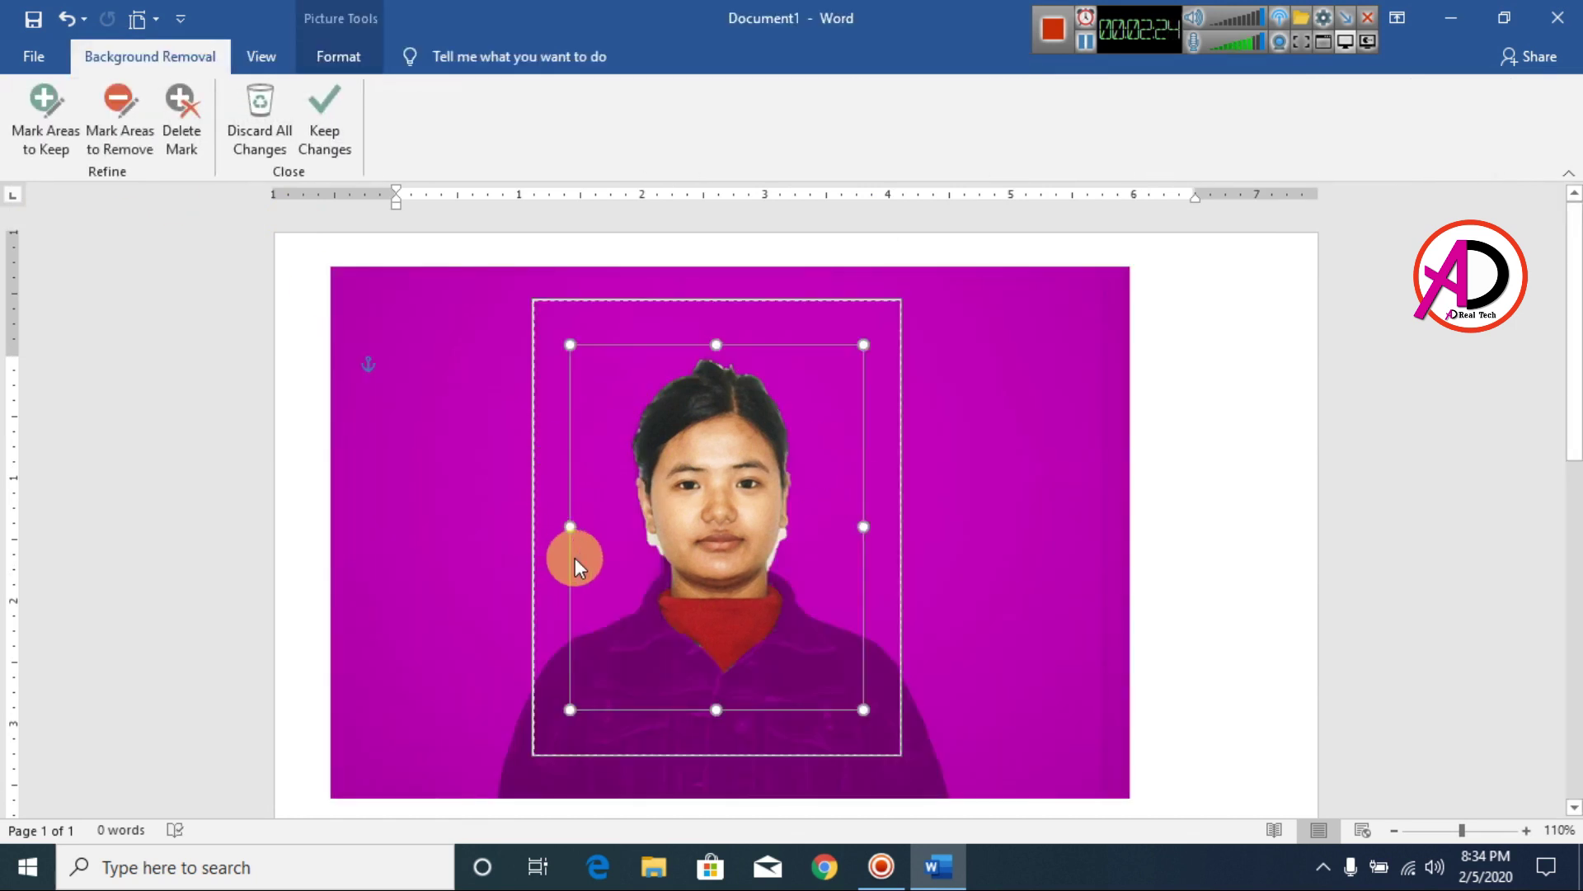
pyautogui.moveTo(565, 527); pyautogui.dragTo(530, 527)
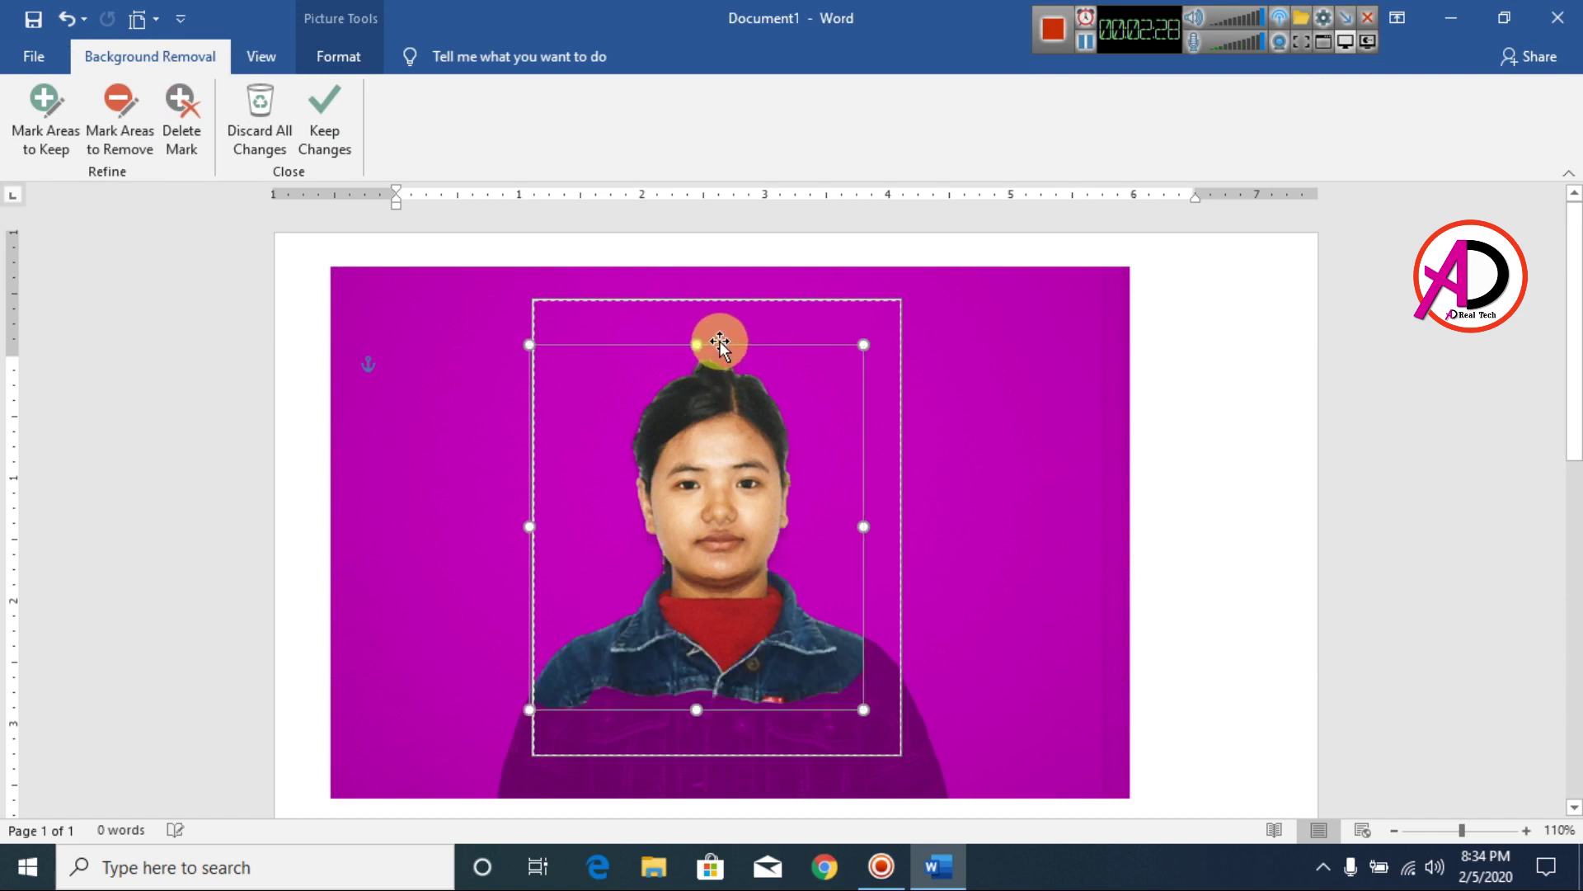
pyautogui.moveTo(697, 343); pyautogui.dragTo(695, 300)
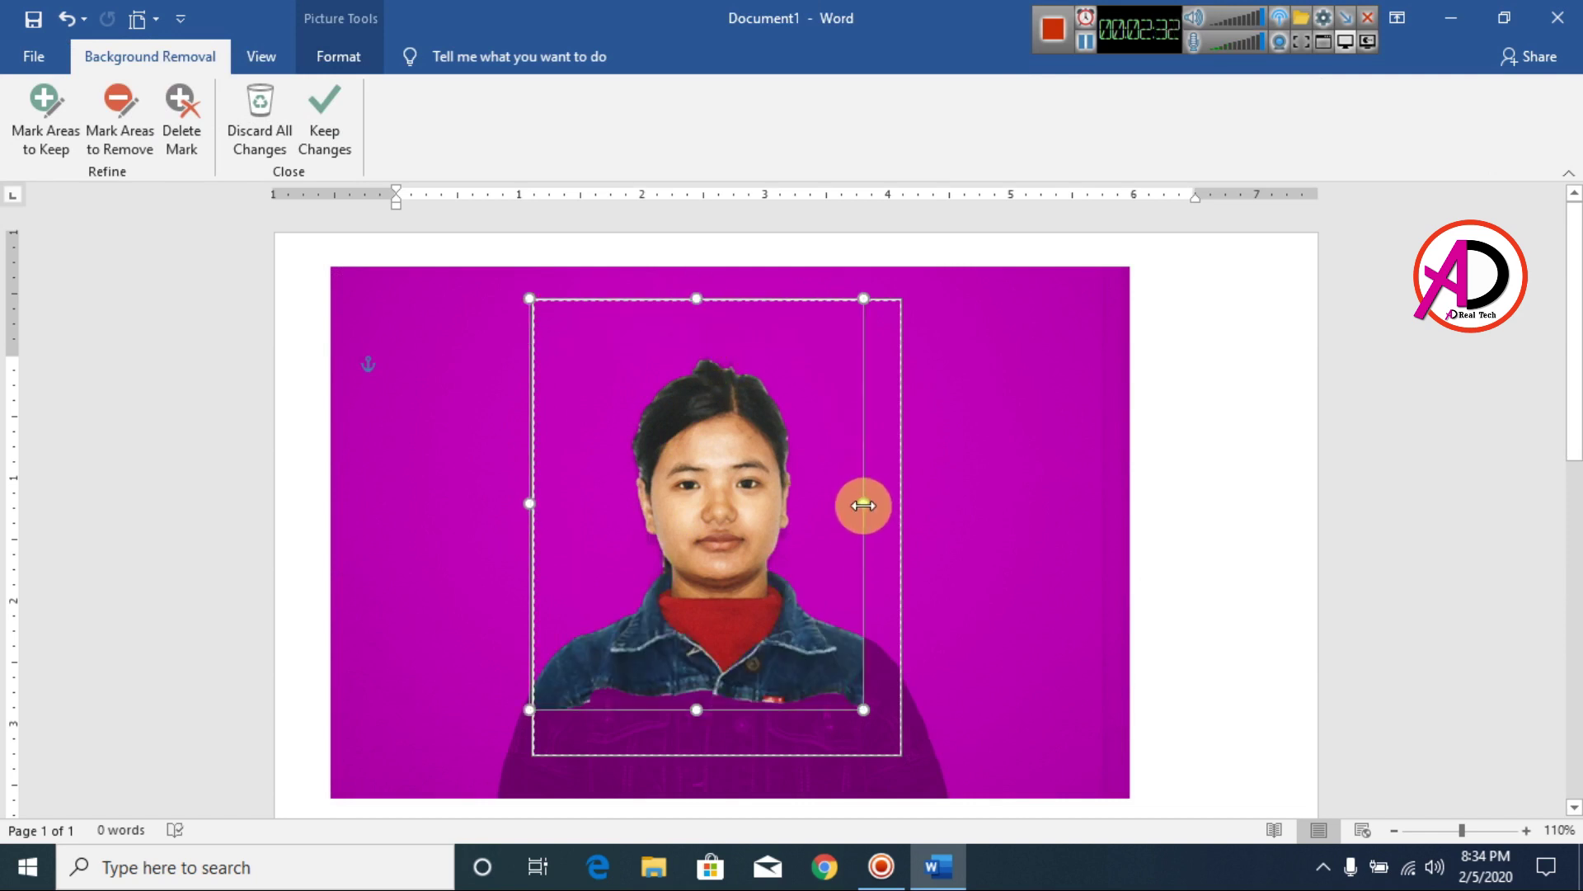
pyautogui.moveTo(864, 503); pyautogui.dragTo(901, 504)
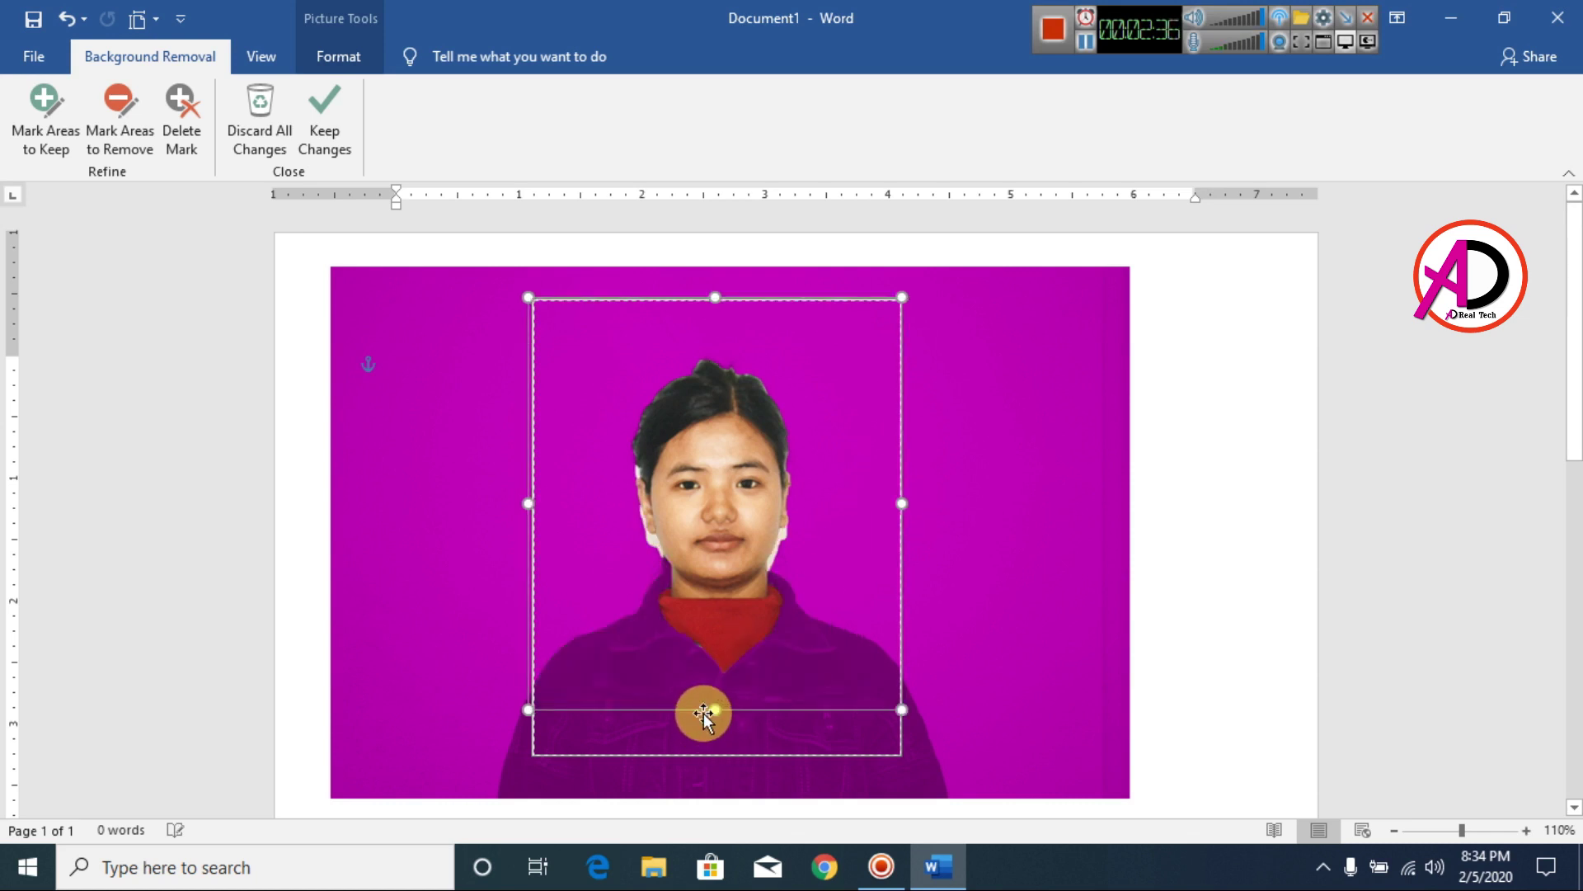
pyautogui.moveTo(711, 710); pyautogui.dragTo(739, 755)
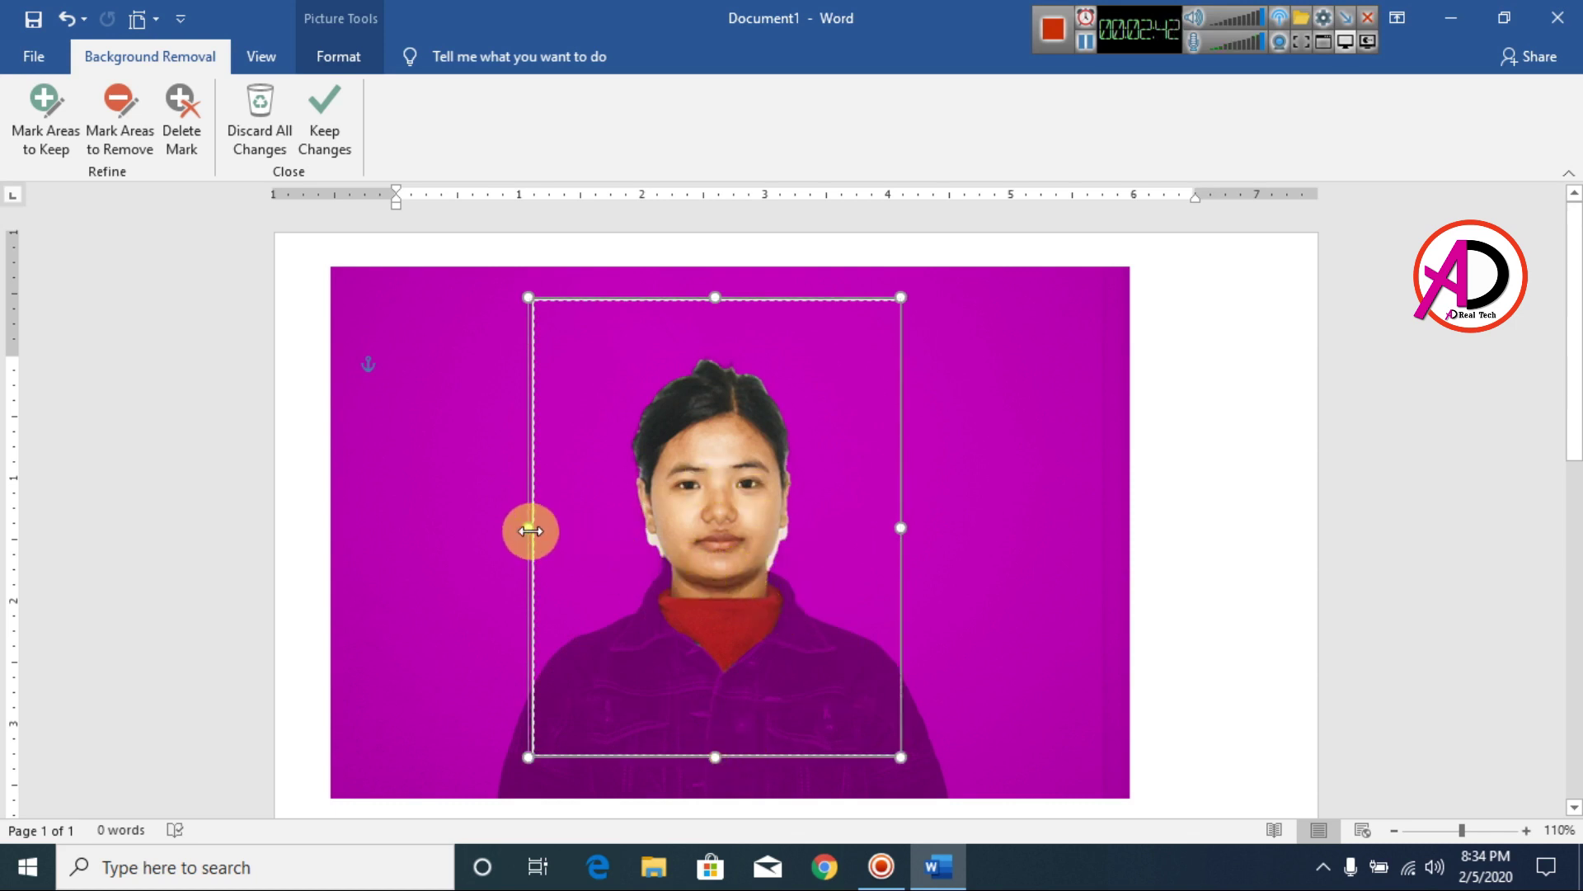
# - Stretch the kept area out to the image's left, top, right and bottom edges
pyautogui.moveTo(526, 530); pyautogui.dragTo(329, 519)
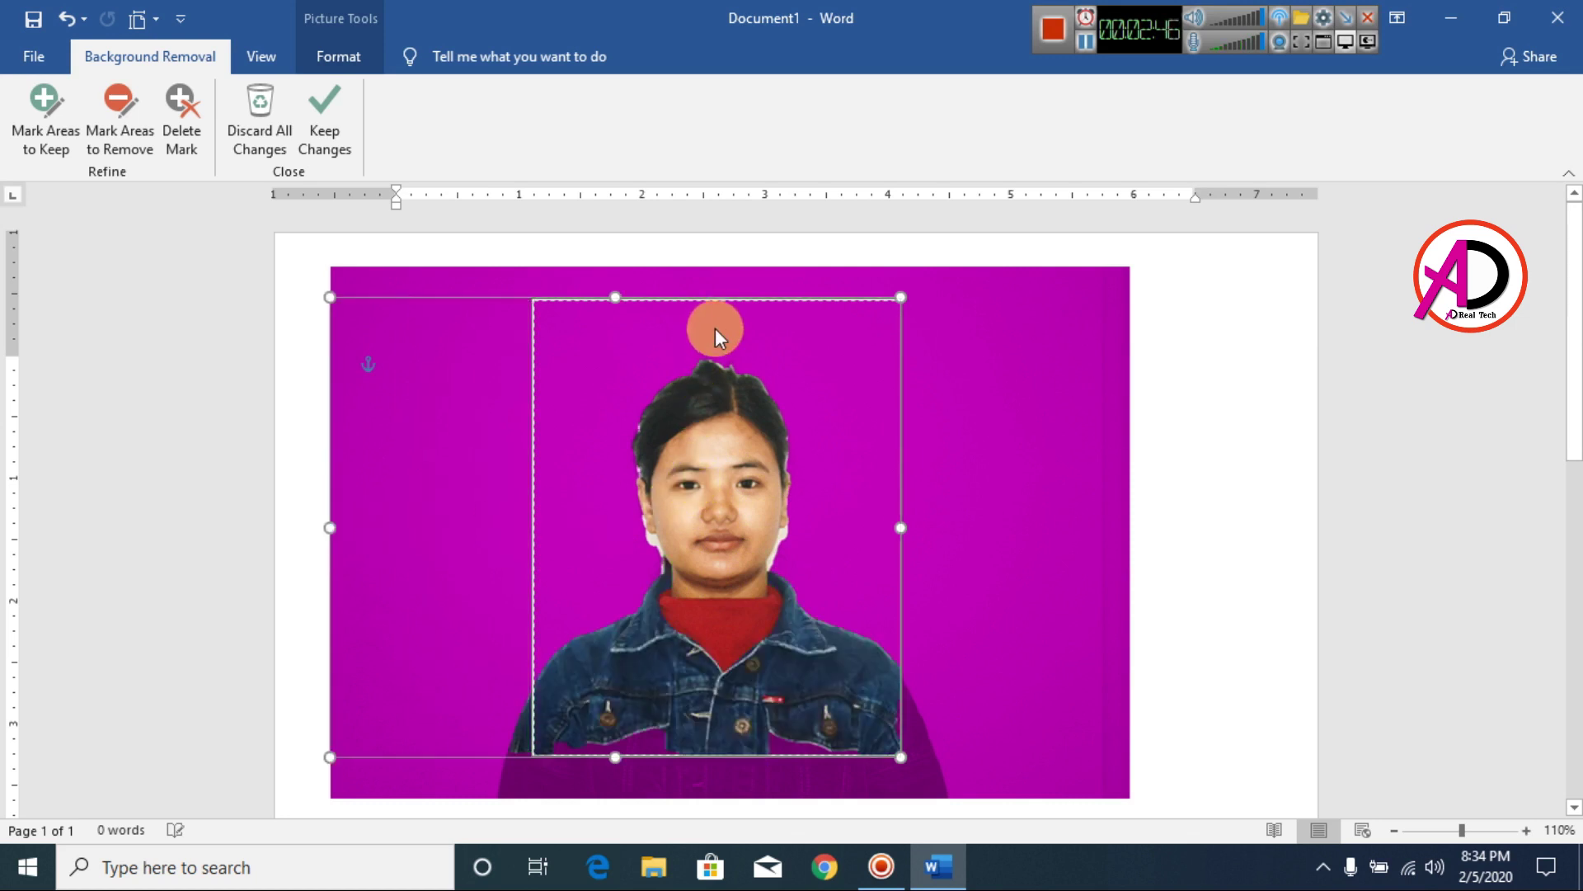
pyautogui.moveTo(614, 297); pyautogui.dragTo(617, 270)
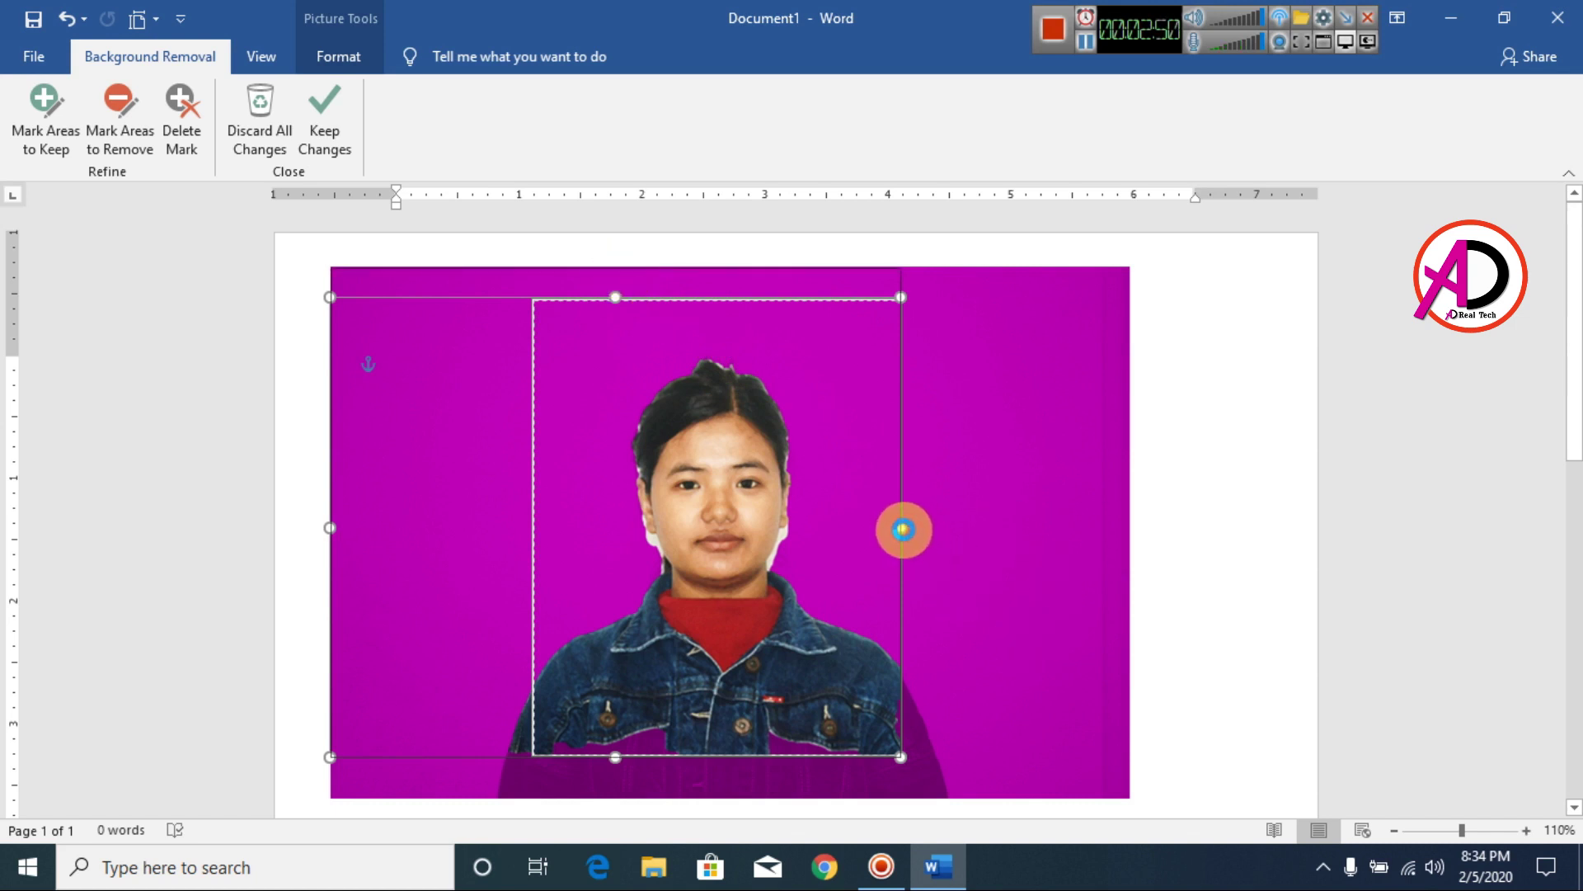
pyautogui.moveTo(901, 517); pyautogui.dragTo(1012, 511)
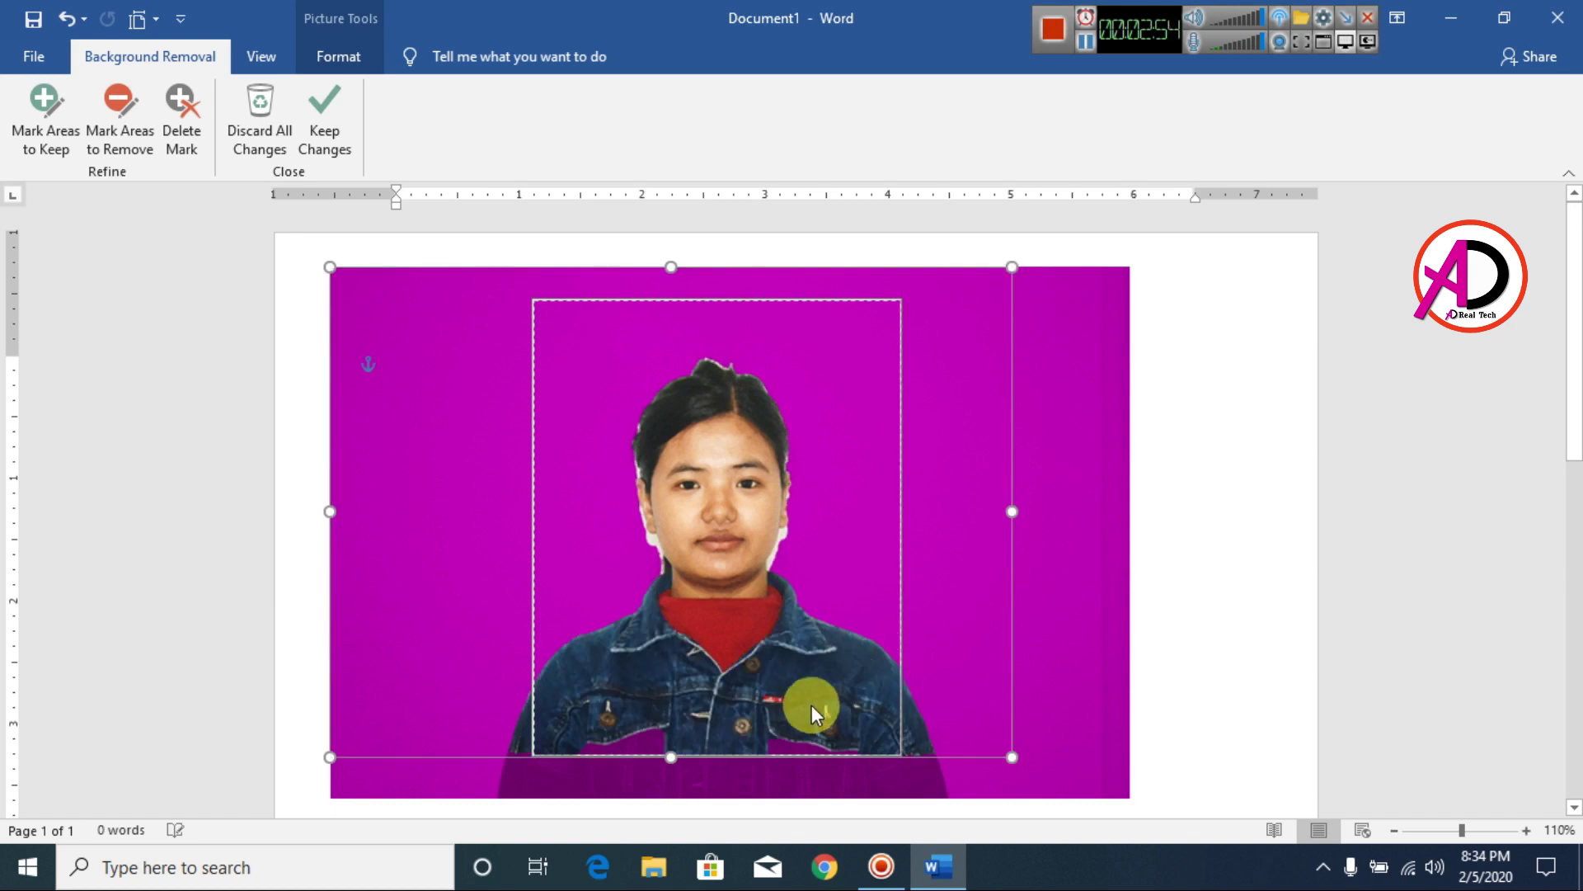
pyautogui.moveTo(670, 752); pyautogui.dragTo(676, 798)
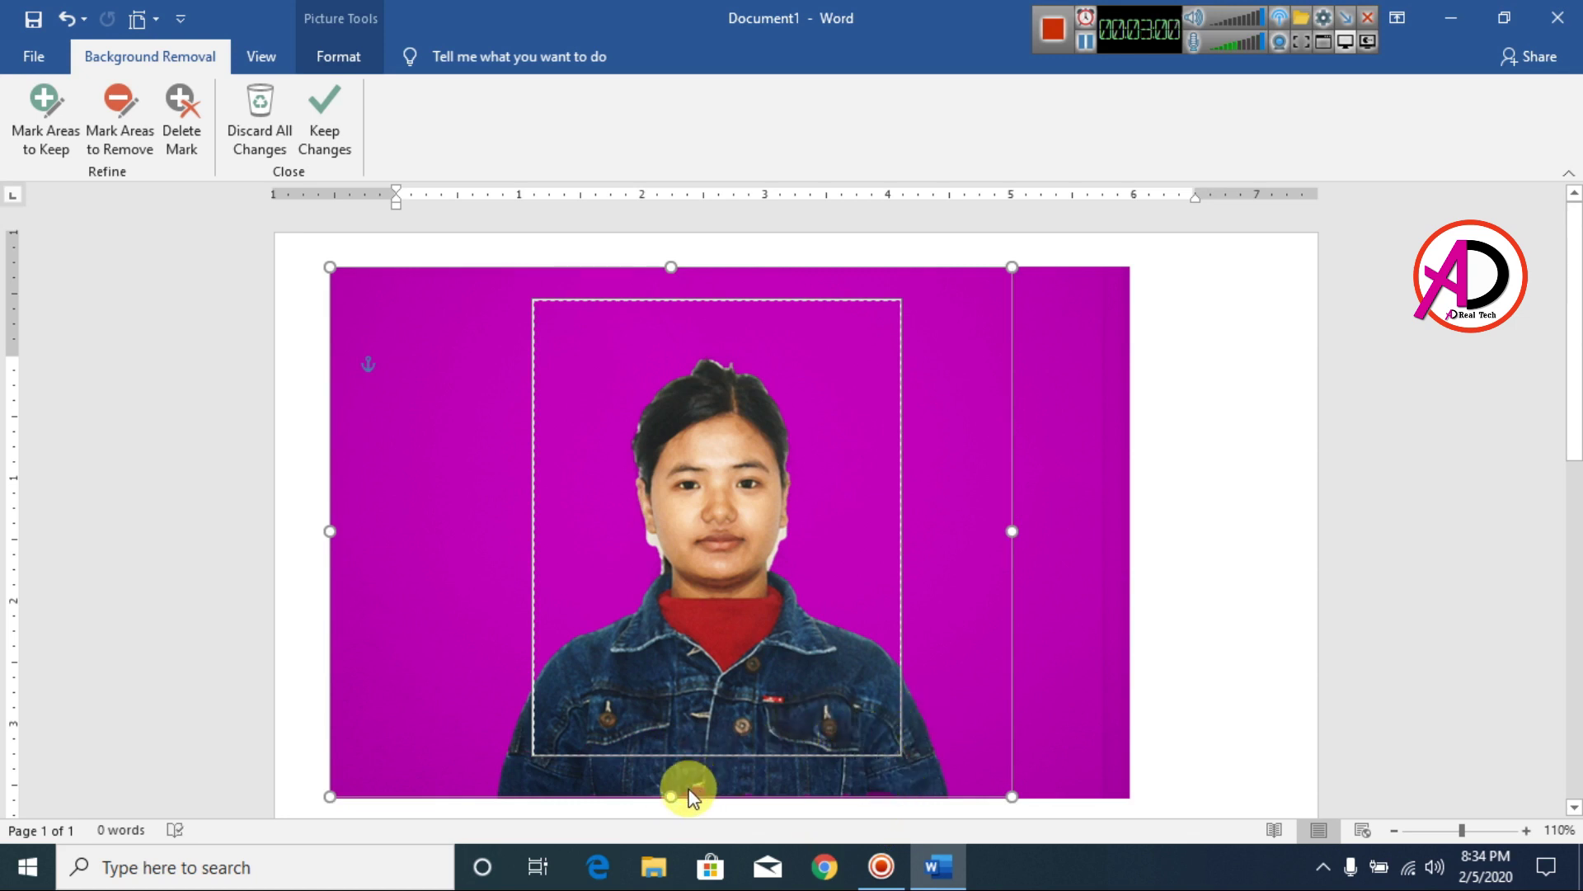
pyautogui.scroll(-2, 672, 803)
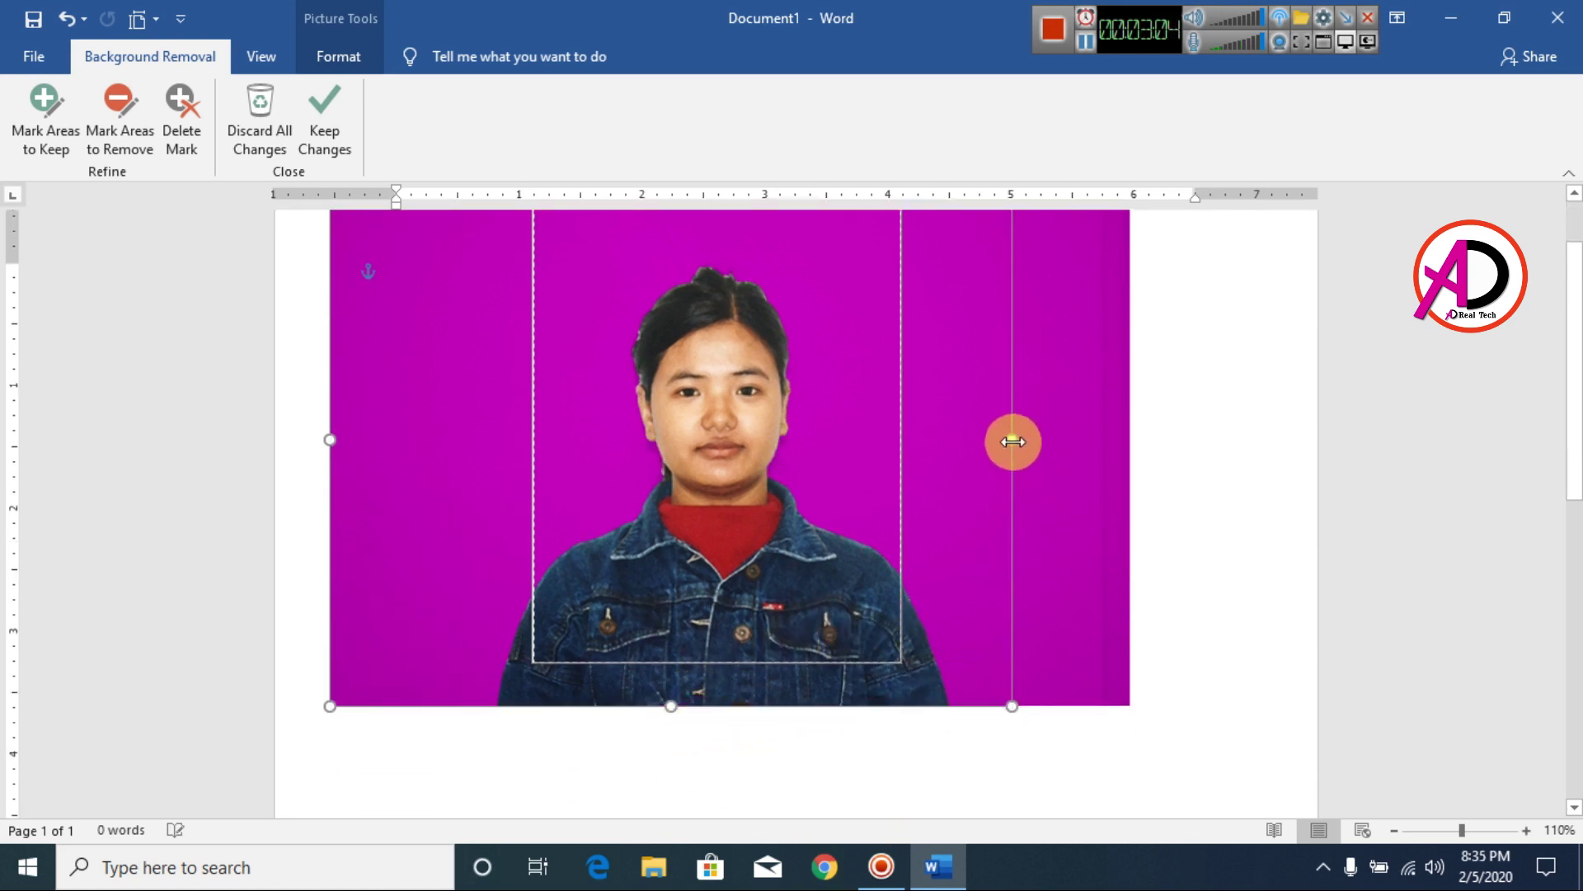
pyautogui.moveTo(1014, 438); pyautogui.dragTo(1084, 438)
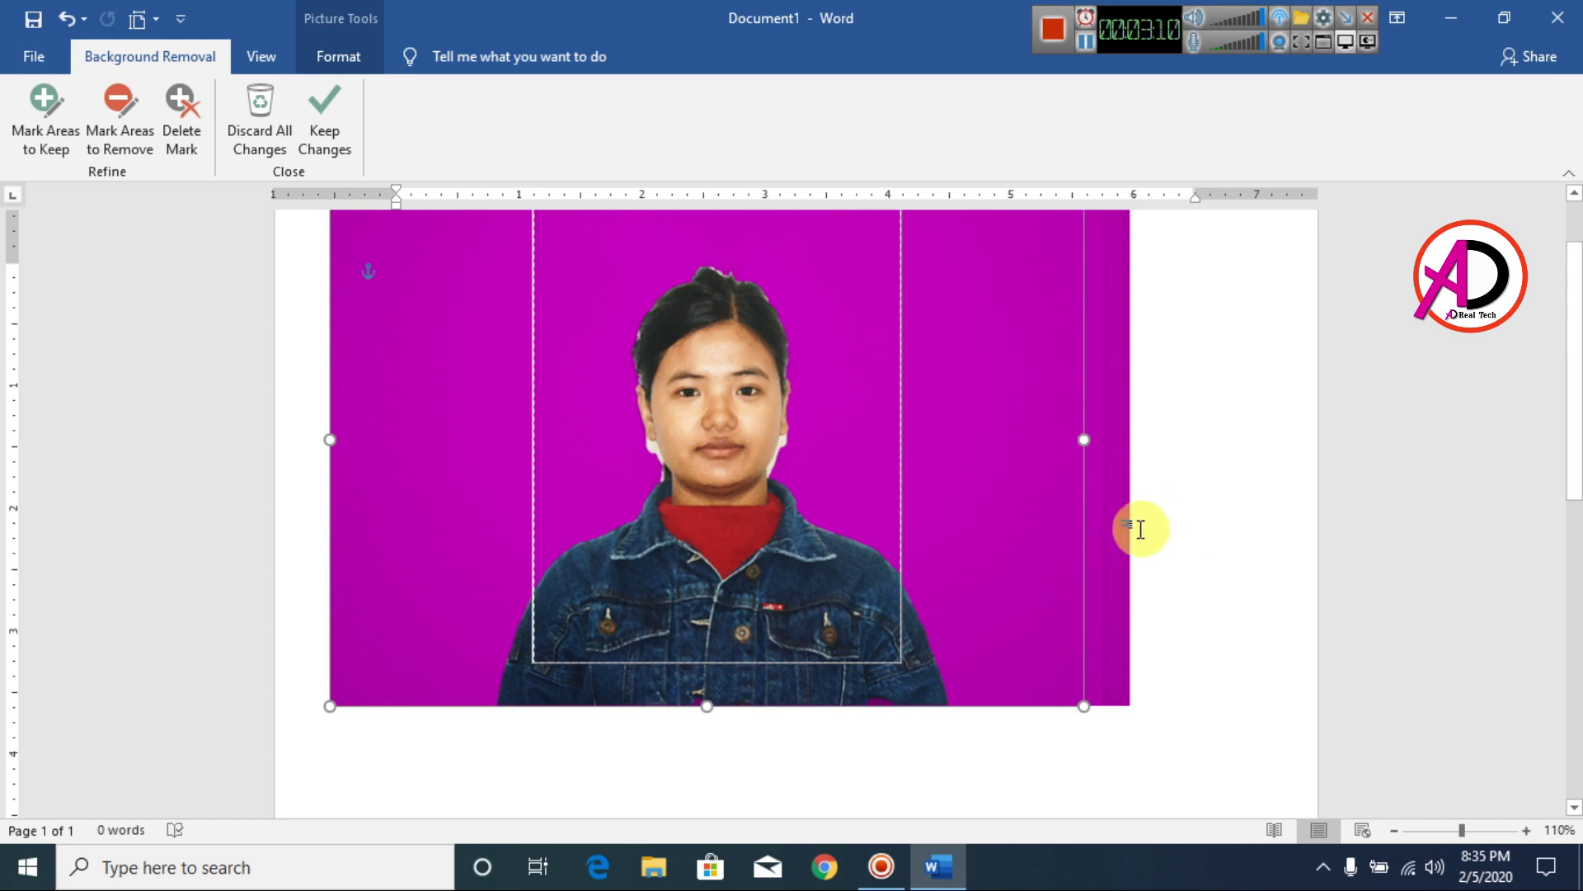
# - With Mark Areas to Remove, mark the white patches beside the chin and jaw
pyautogui.click(115, 140)
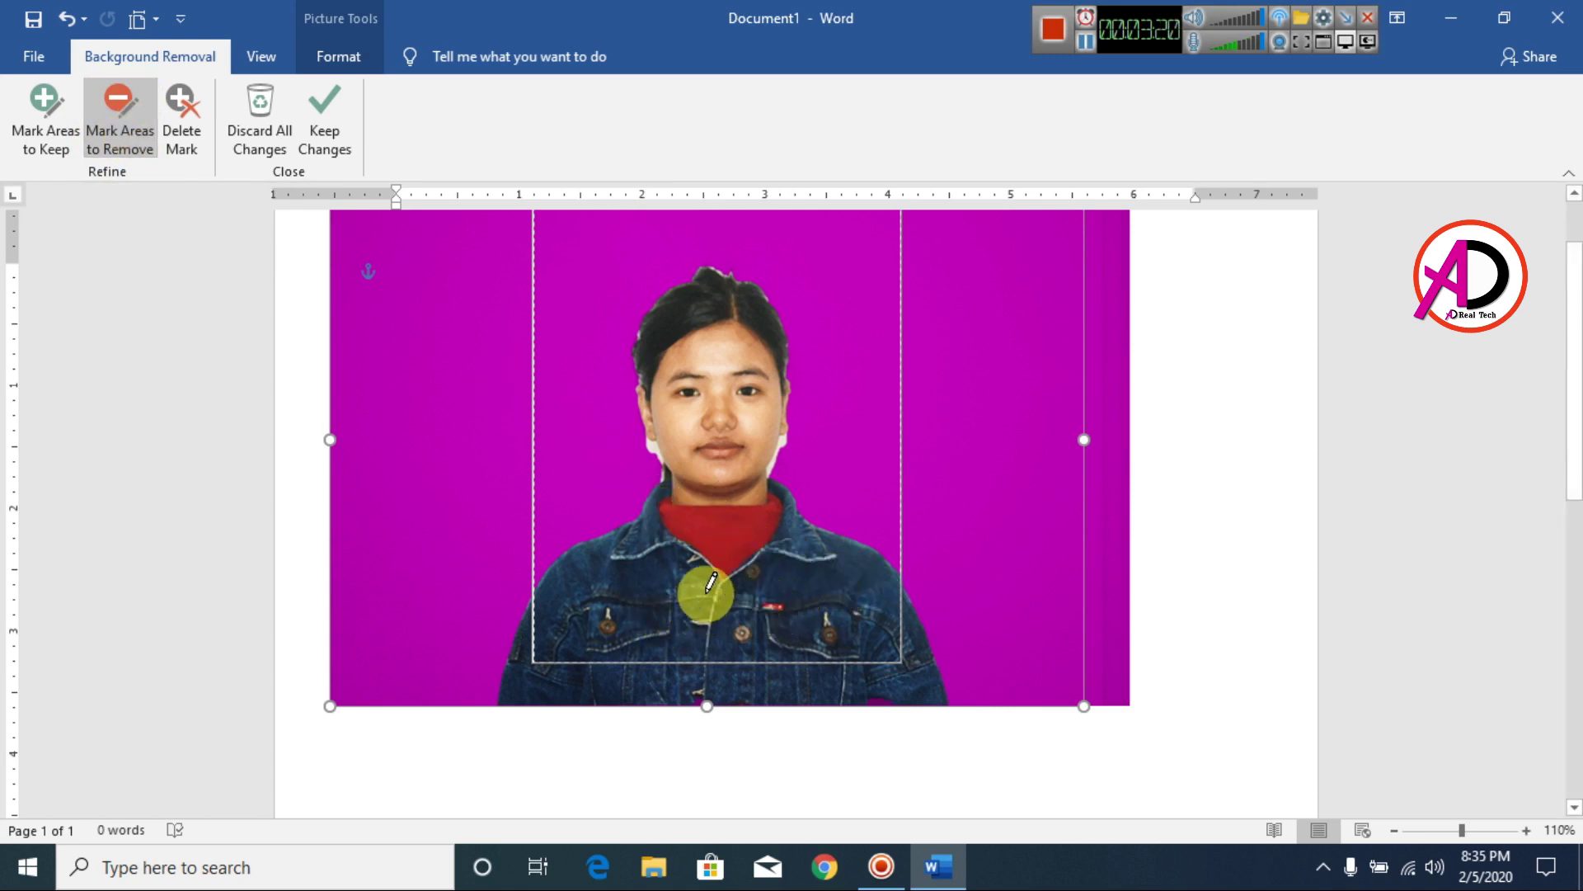
pyautogui.scroll(6, 717, 570)
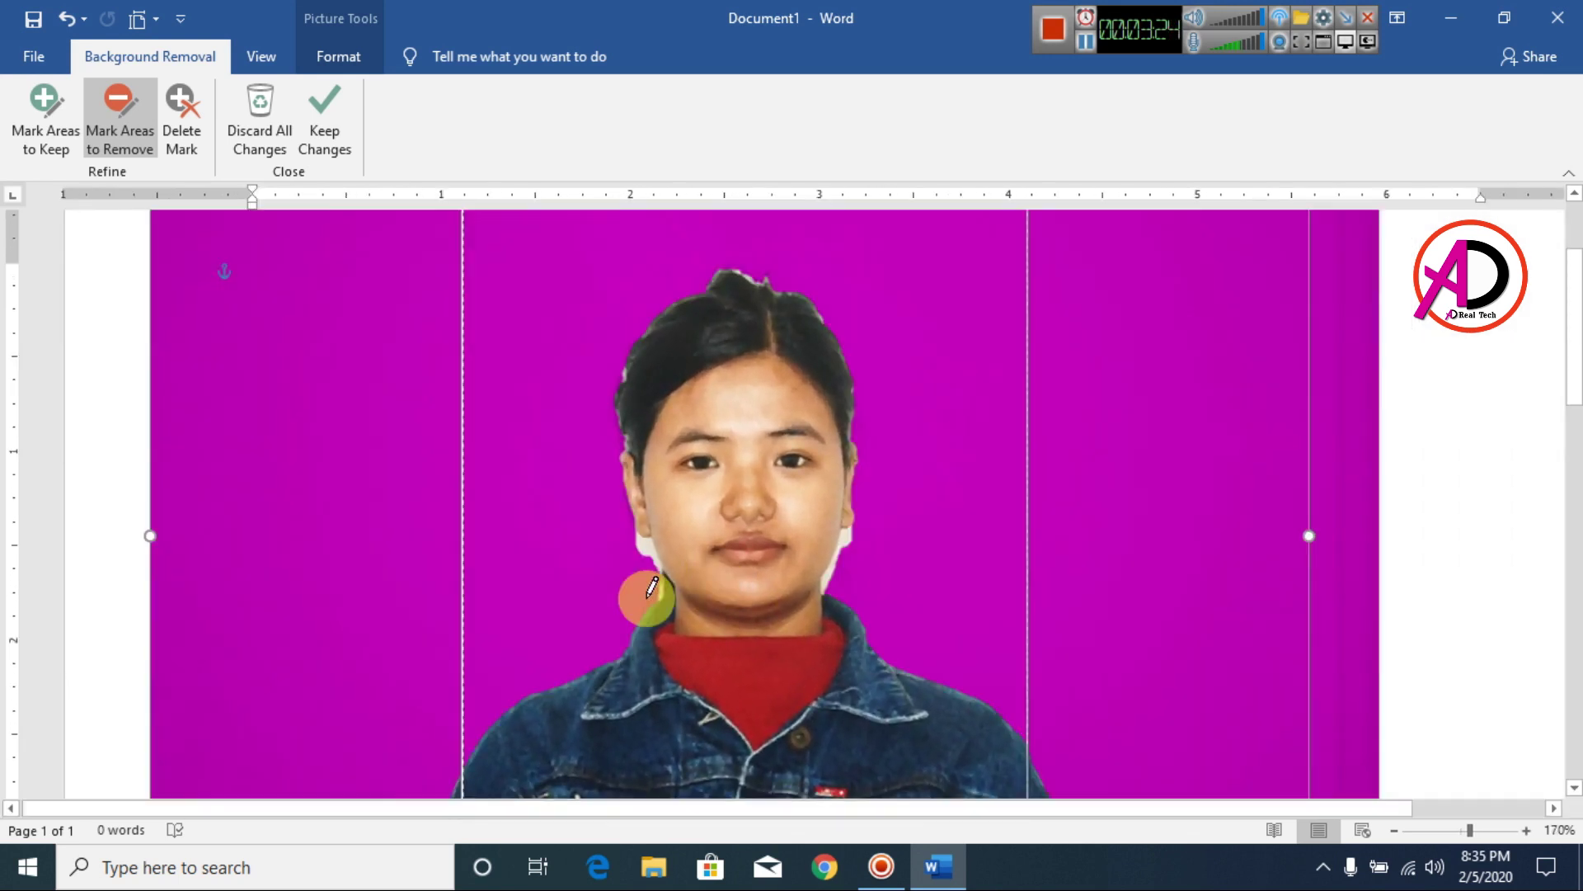
pyautogui.scroll(2, 747, 587)
pyautogui.scroll(2, 746, 587)
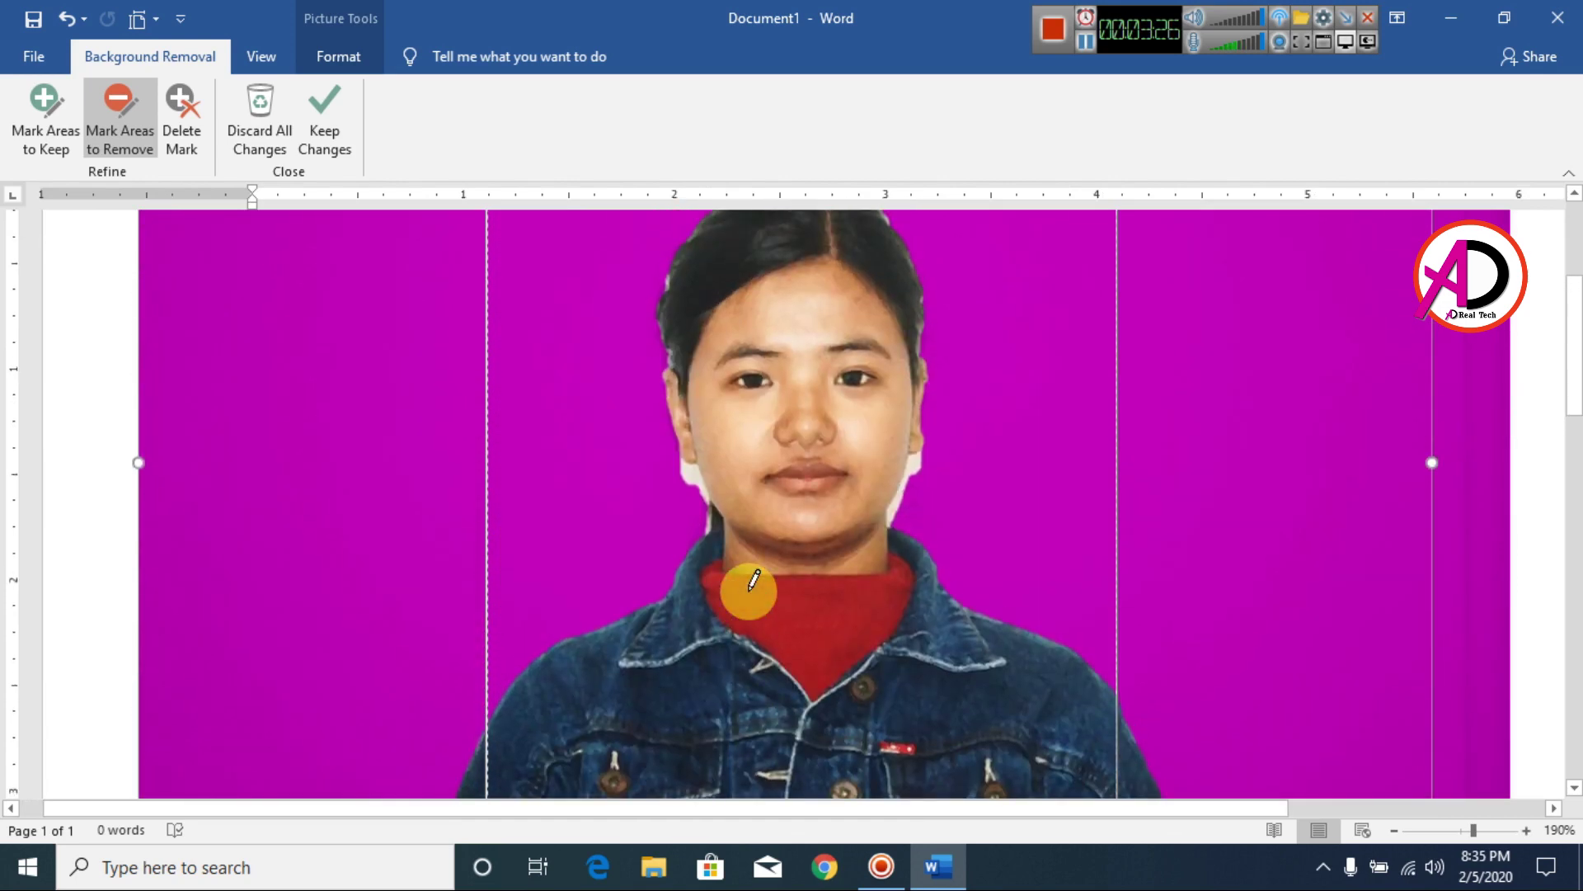
pyautogui.scroll(-4, 683, 541)
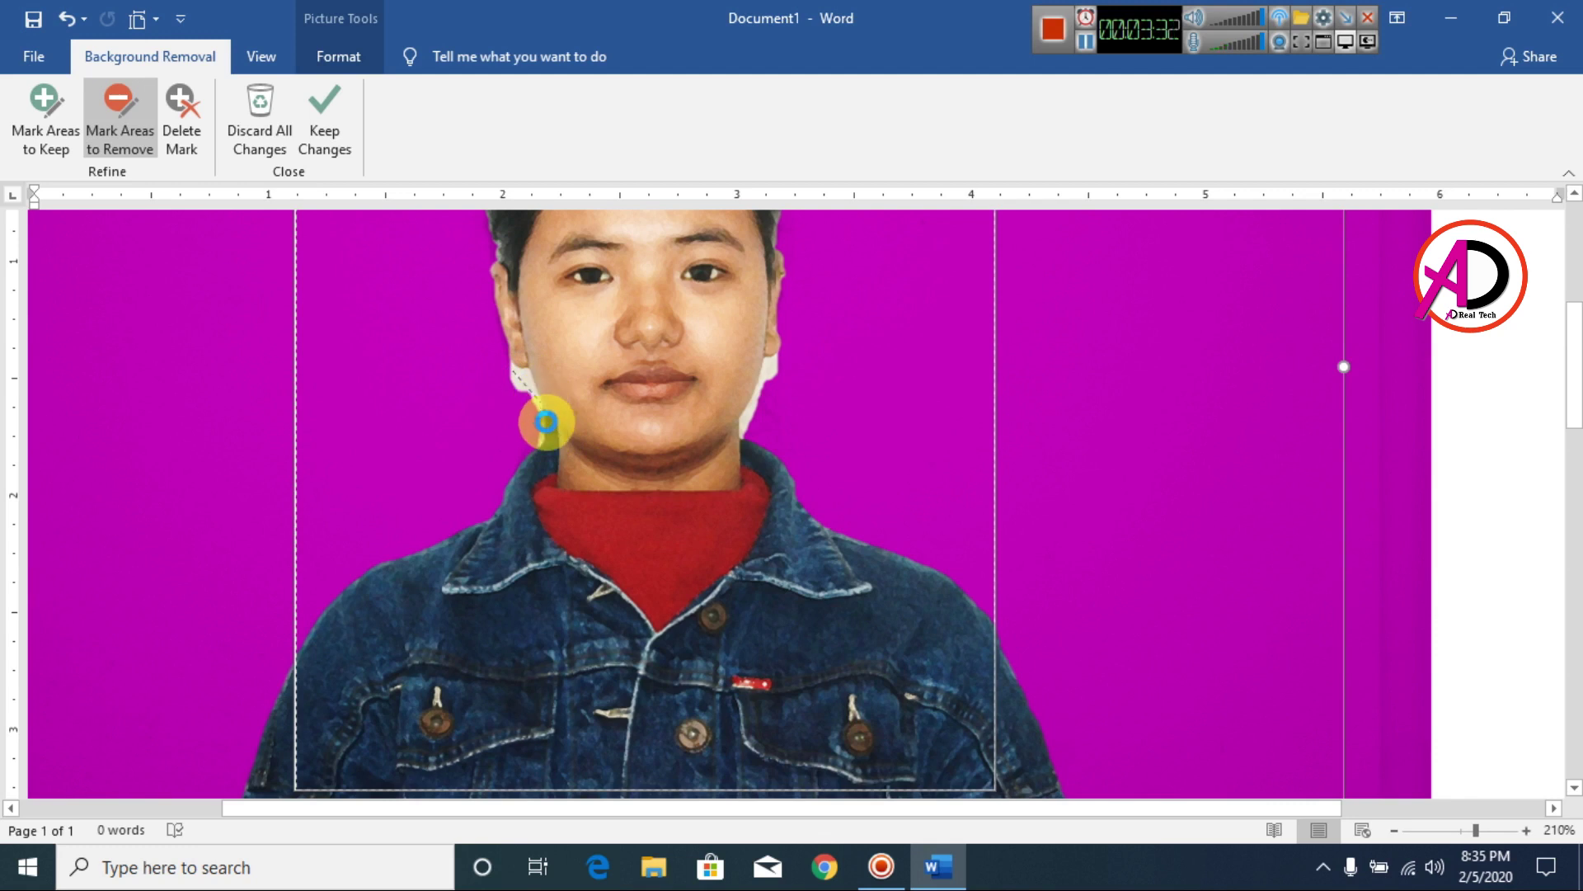
pyautogui.moveTo(546, 453); pyautogui.dragTo(548, 450)
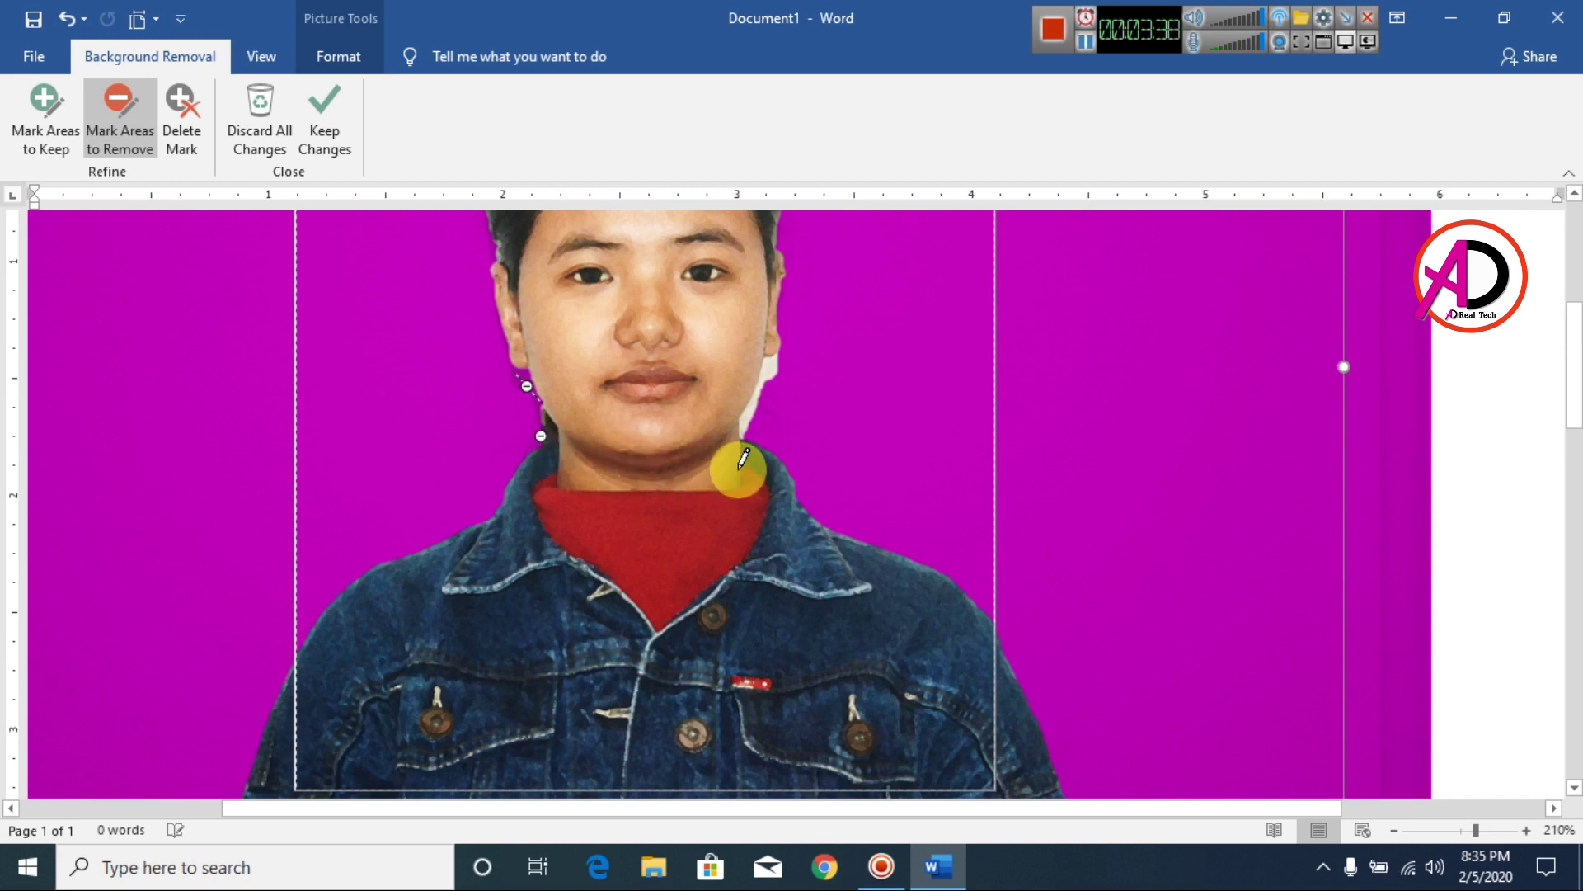
pyautogui.moveTo(752, 409); pyautogui.dragTo(747, 429)
# - Mark the background around the hair tuft for removal
pyautogui.scroll(2, 915, 478)
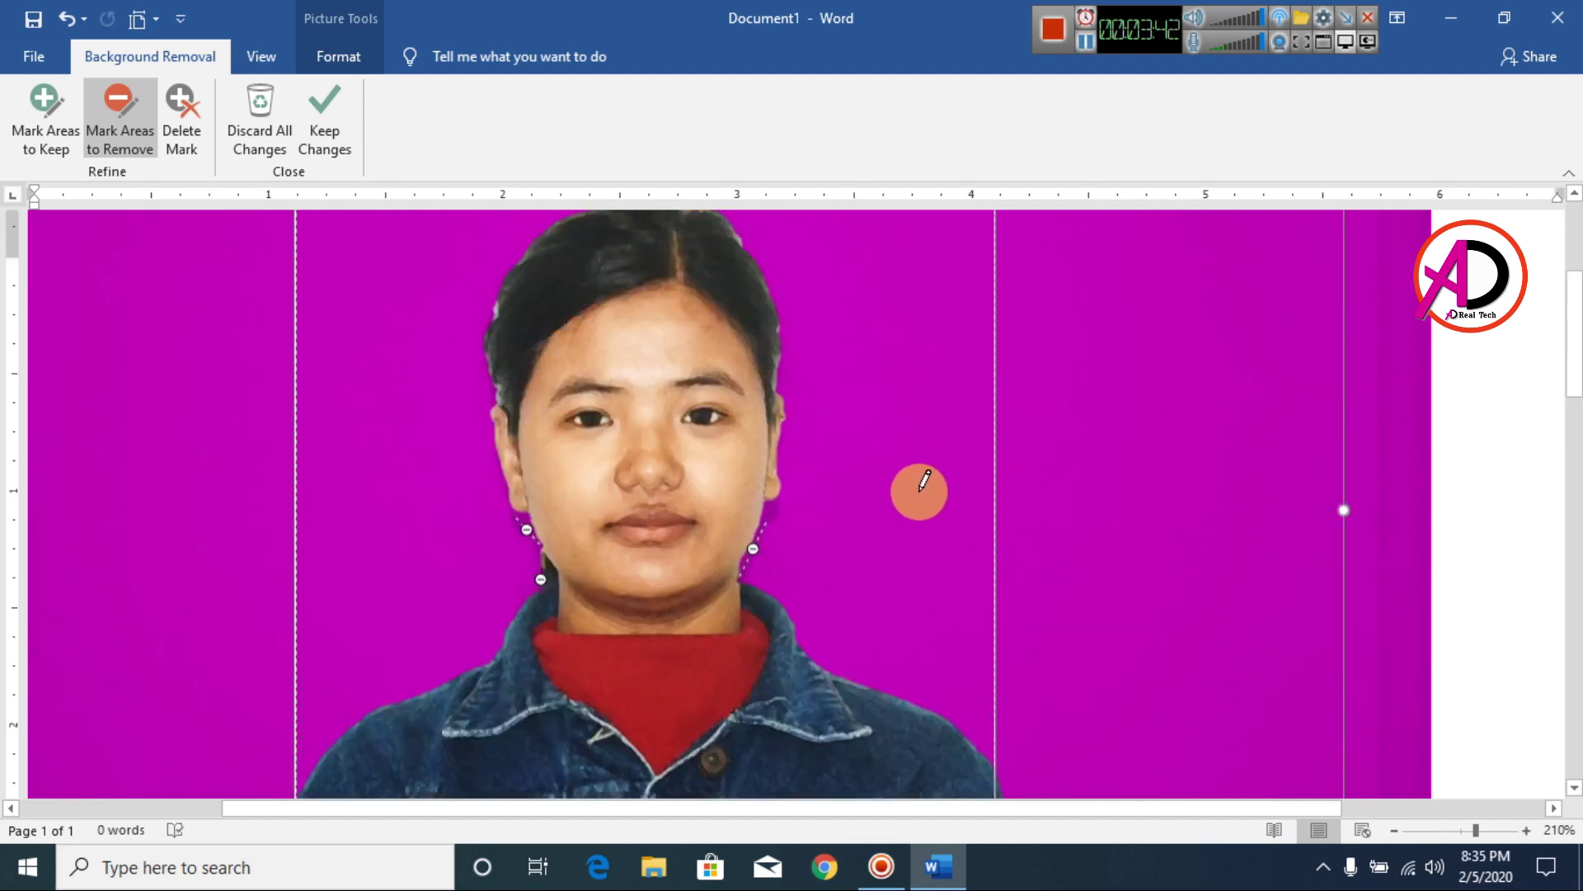
pyautogui.scroll(2, 920, 491)
pyautogui.scroll(8, 710, 522)
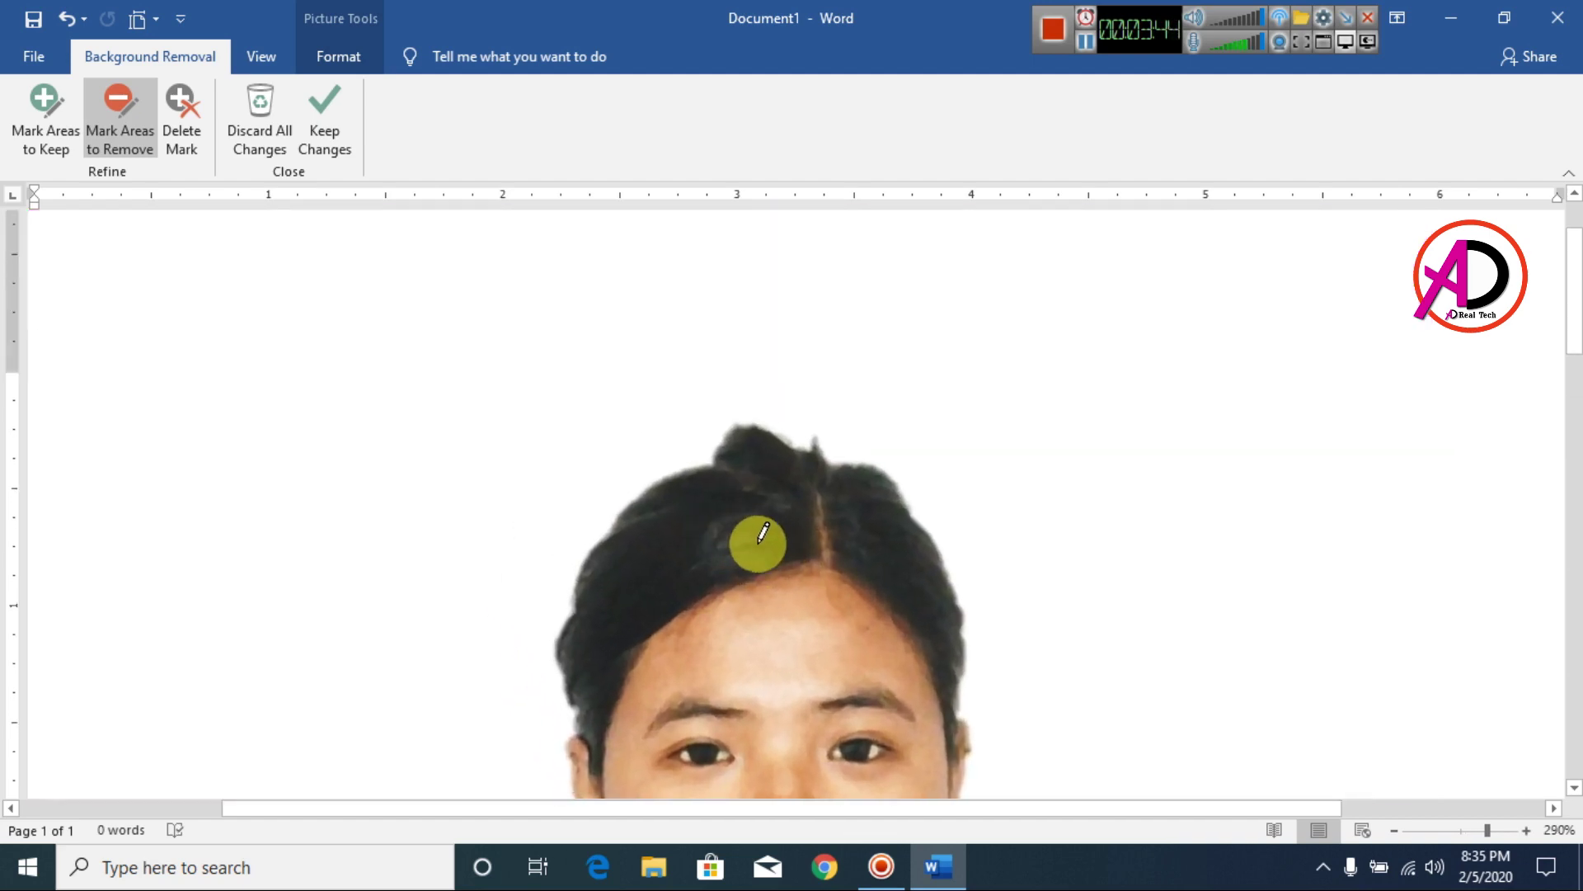
pyautogui.scroll(1, 849, 449)
pyautogui.moveTo(833, 445)
pyautogui.mouseDown()
pyautogui.moveTo(979, 519)
pyautogui.moveTo(916, 508)
pyautogui.mouseUp()
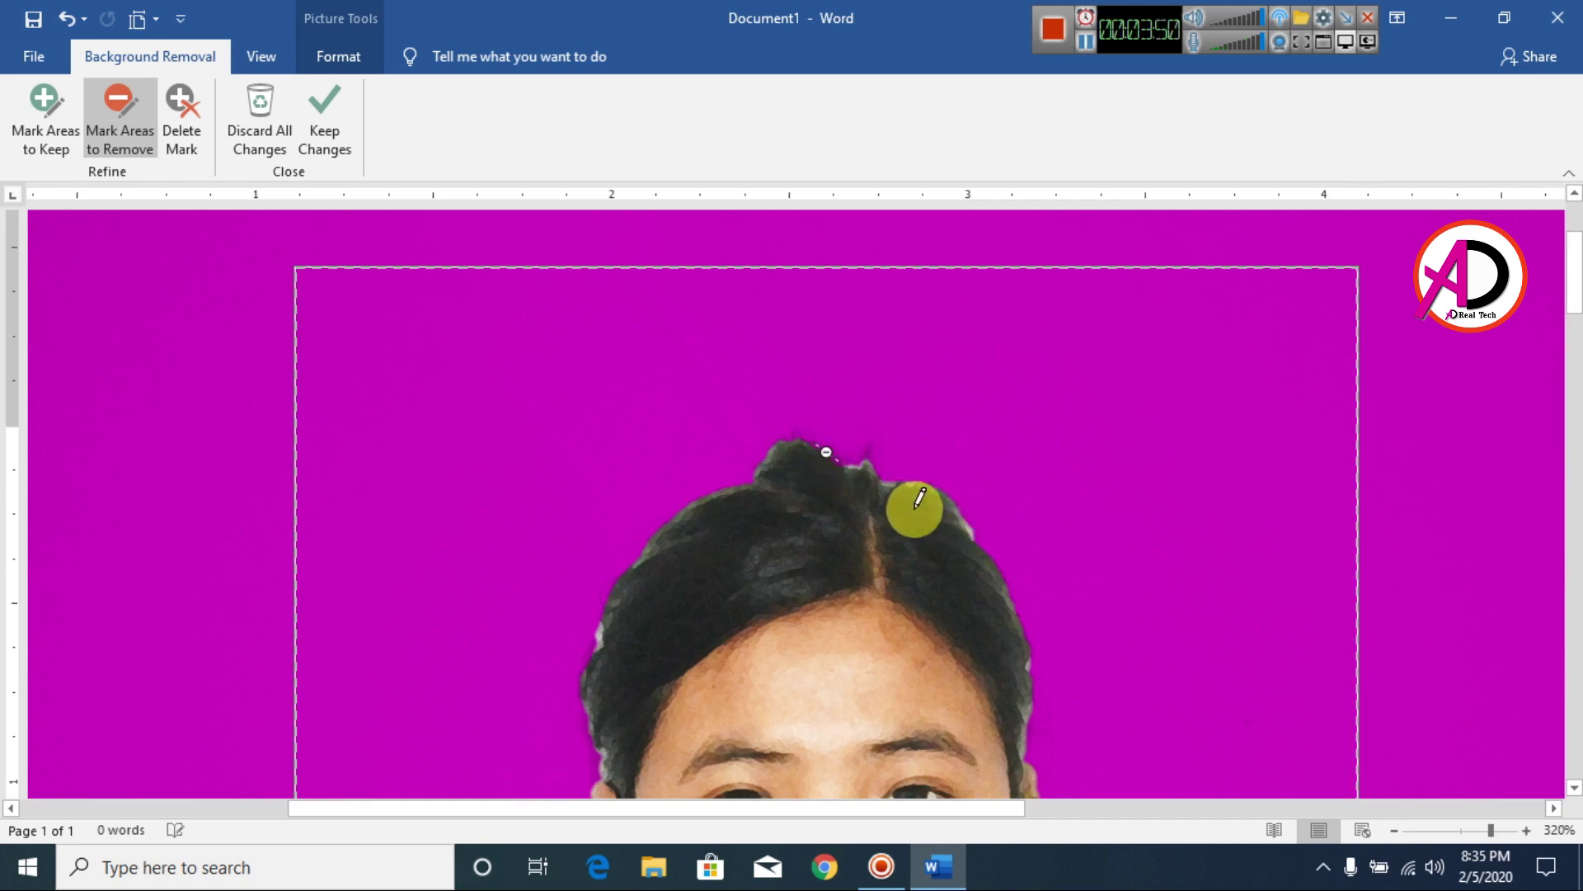
# - Mark leftover background along the hair's left edge and head's right side, then zoom out
pyautogui.scroll(-4, 842, 491)
pyautogui.scroll(2, 726, 485)
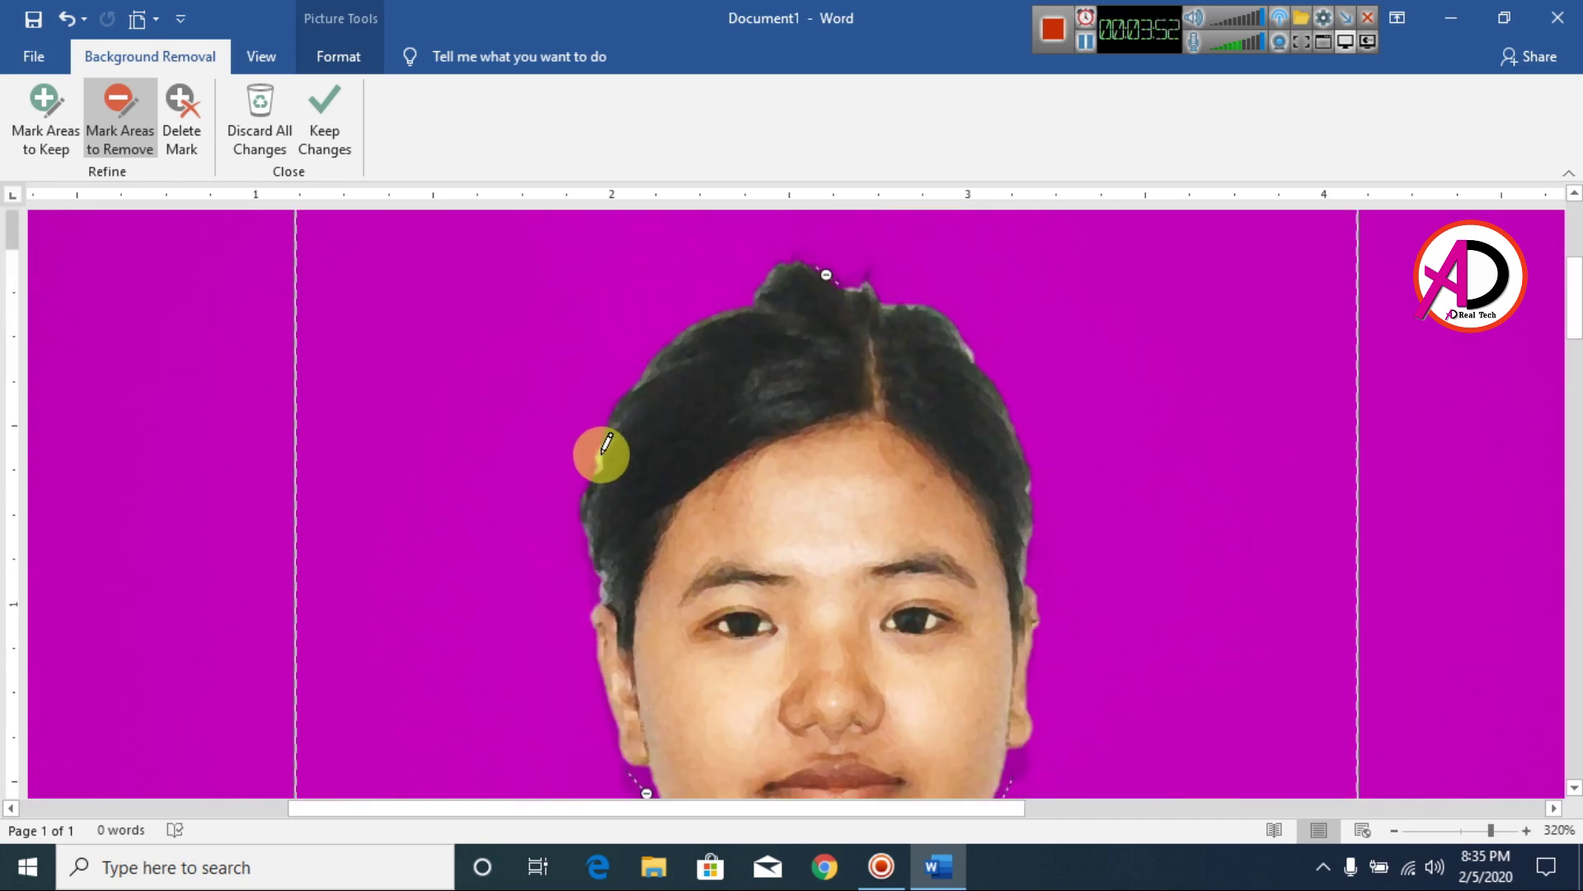
pyautogui.click(604, 466)
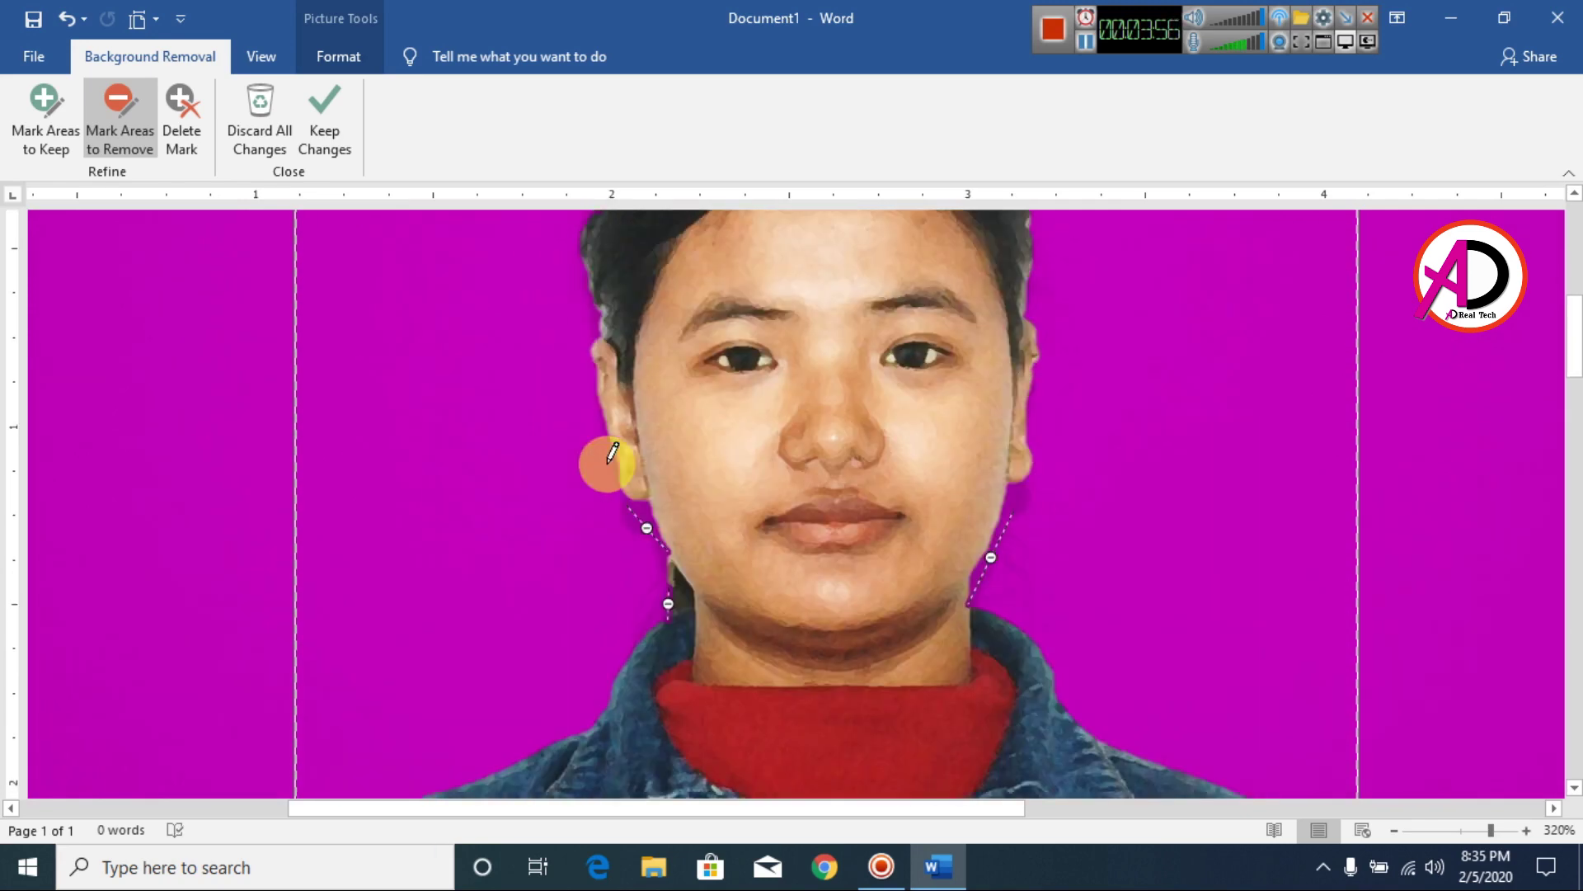
pyautogui.click(607, 571)
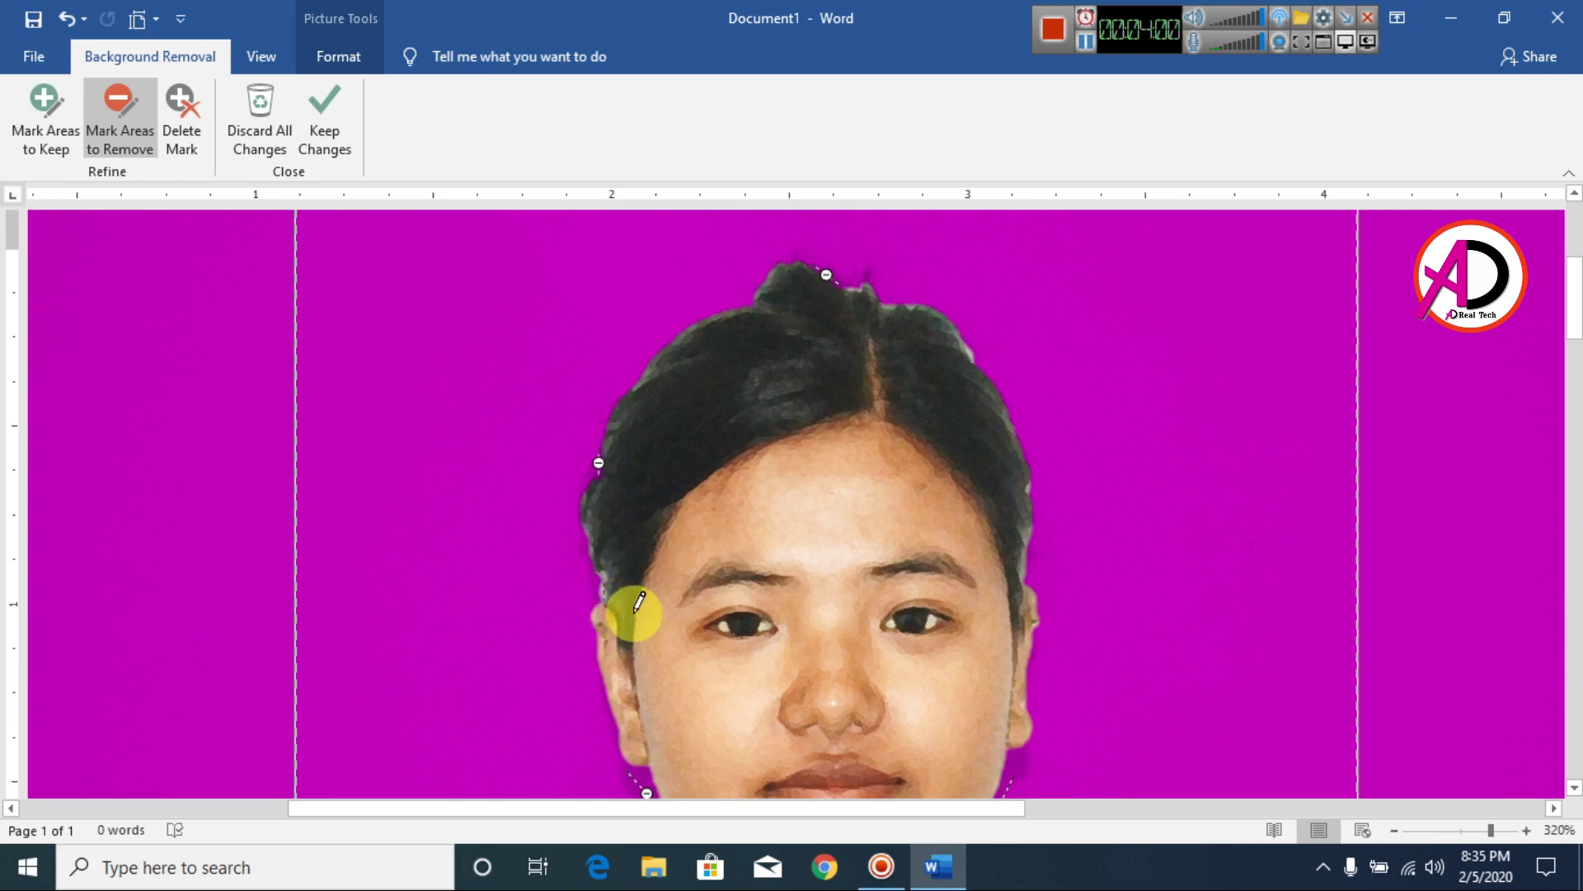
pyautogui.moveTo(1067, 572); pyautogui.dragTo(1053, 646)
pyautogui.scroll(-3, 1053, 647)
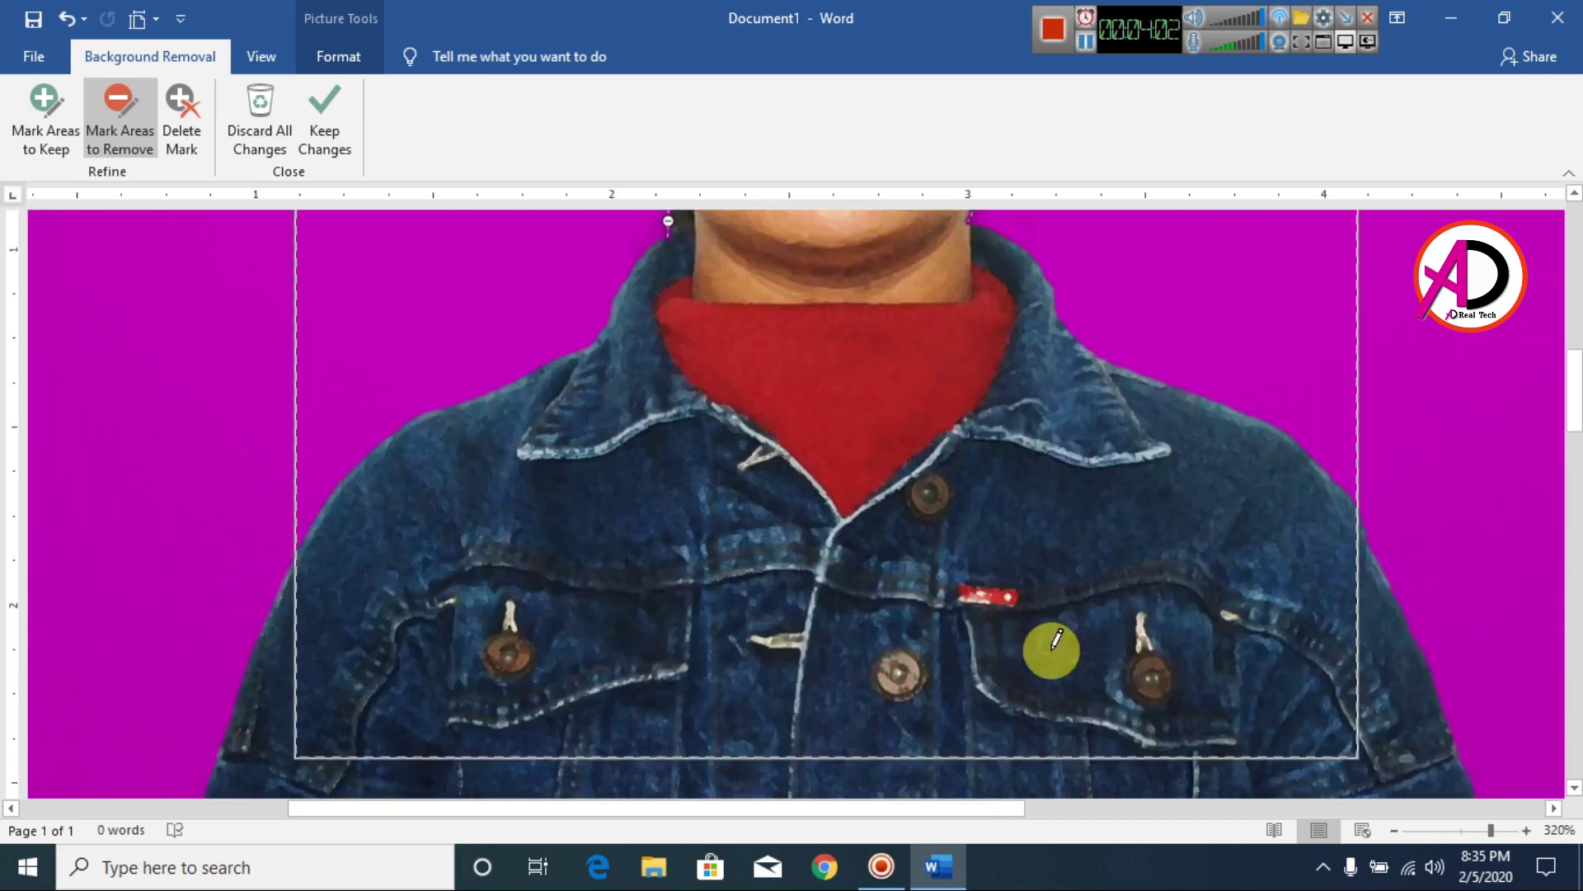
pyautogui.scroll(5, 1056, 639)
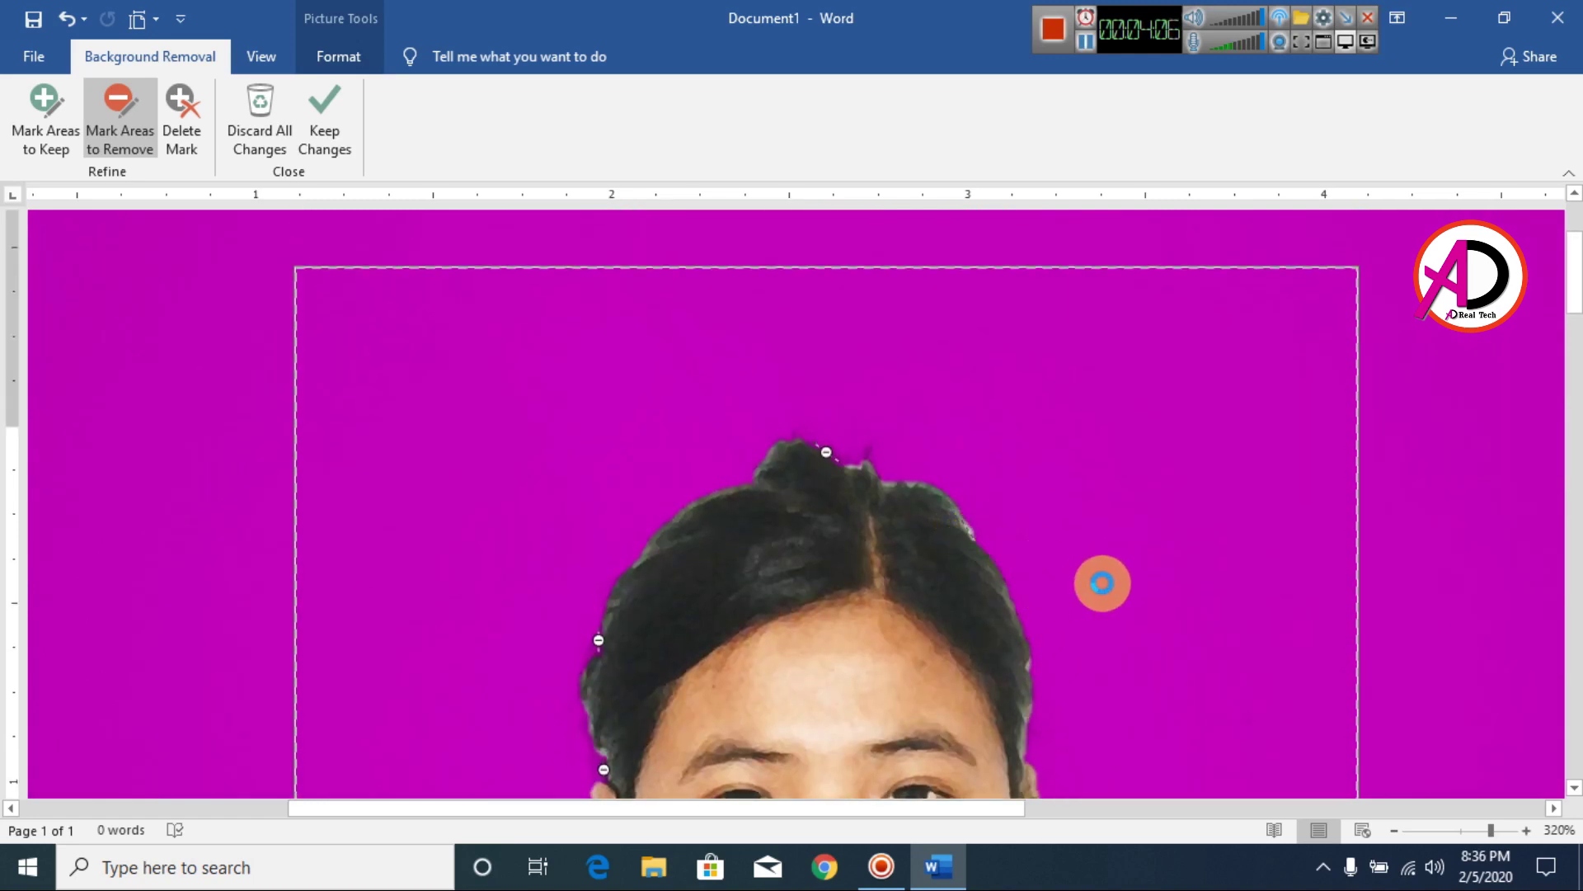
pyautogui.scroll(-10, 1041, 546)
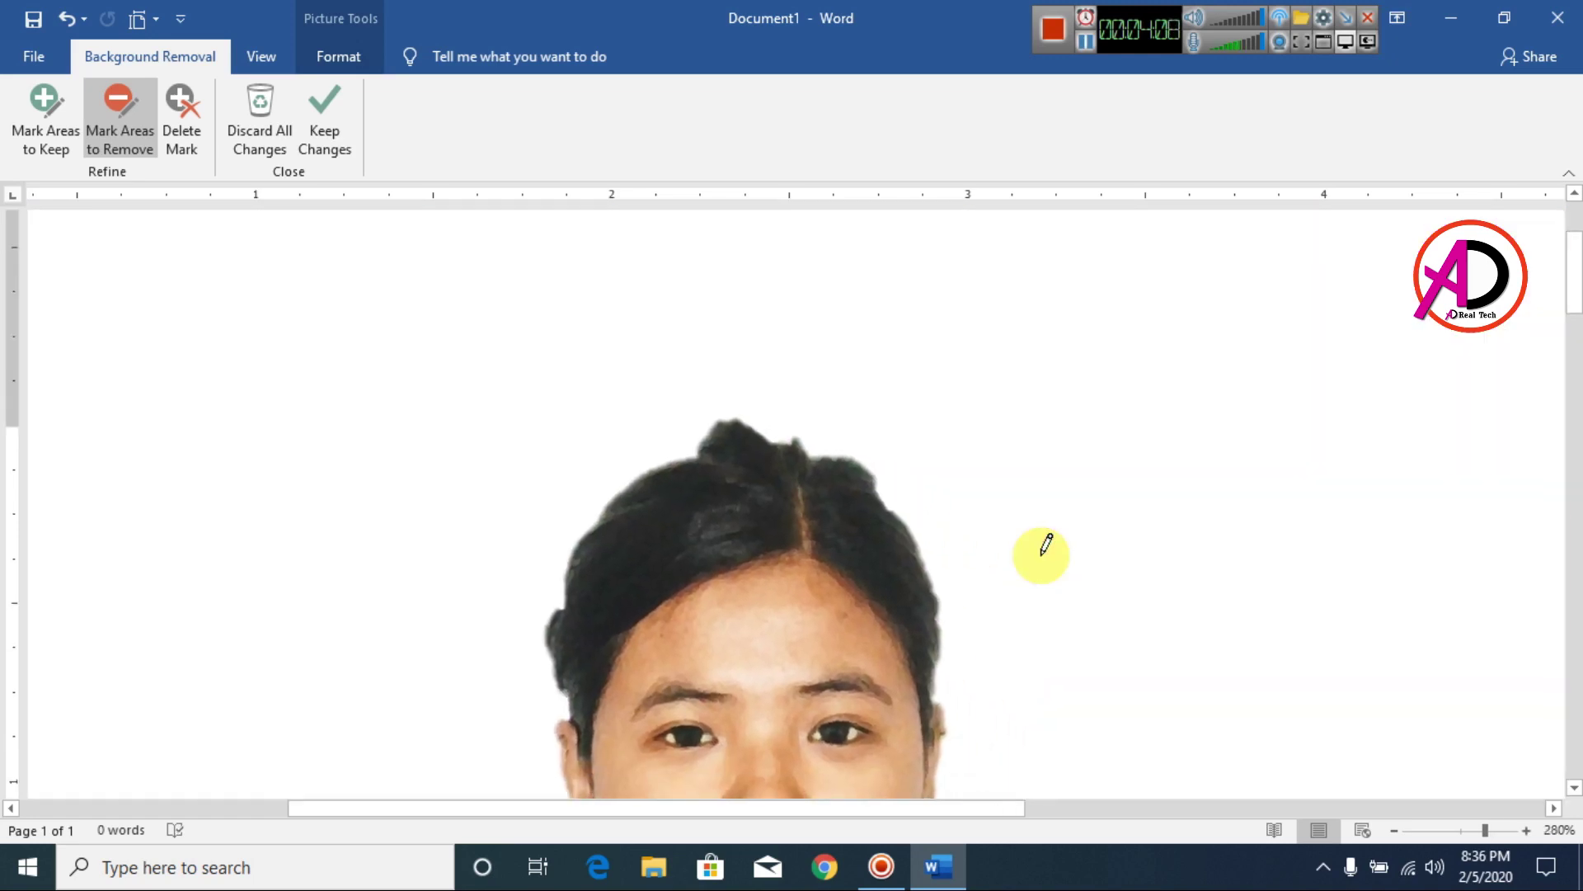
pyautogui.scroll(-5, 927, 520)
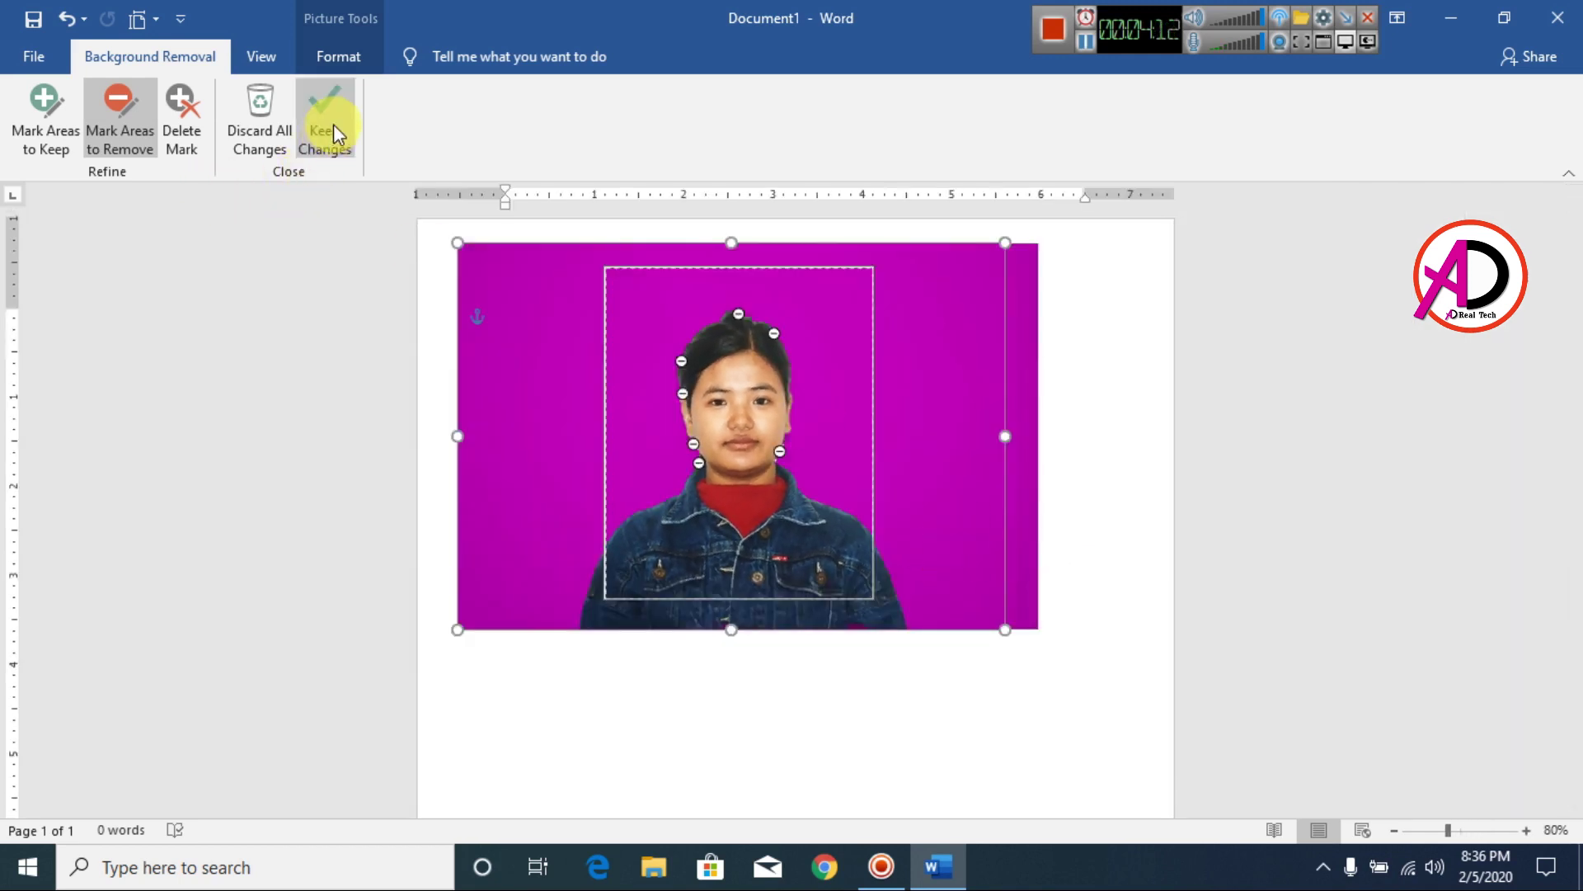
# - Keep the background removal changes and reposition the cut-out portrait near the top centre
pyautogui.click(333, 123)
pyautogui.click(986, 471)
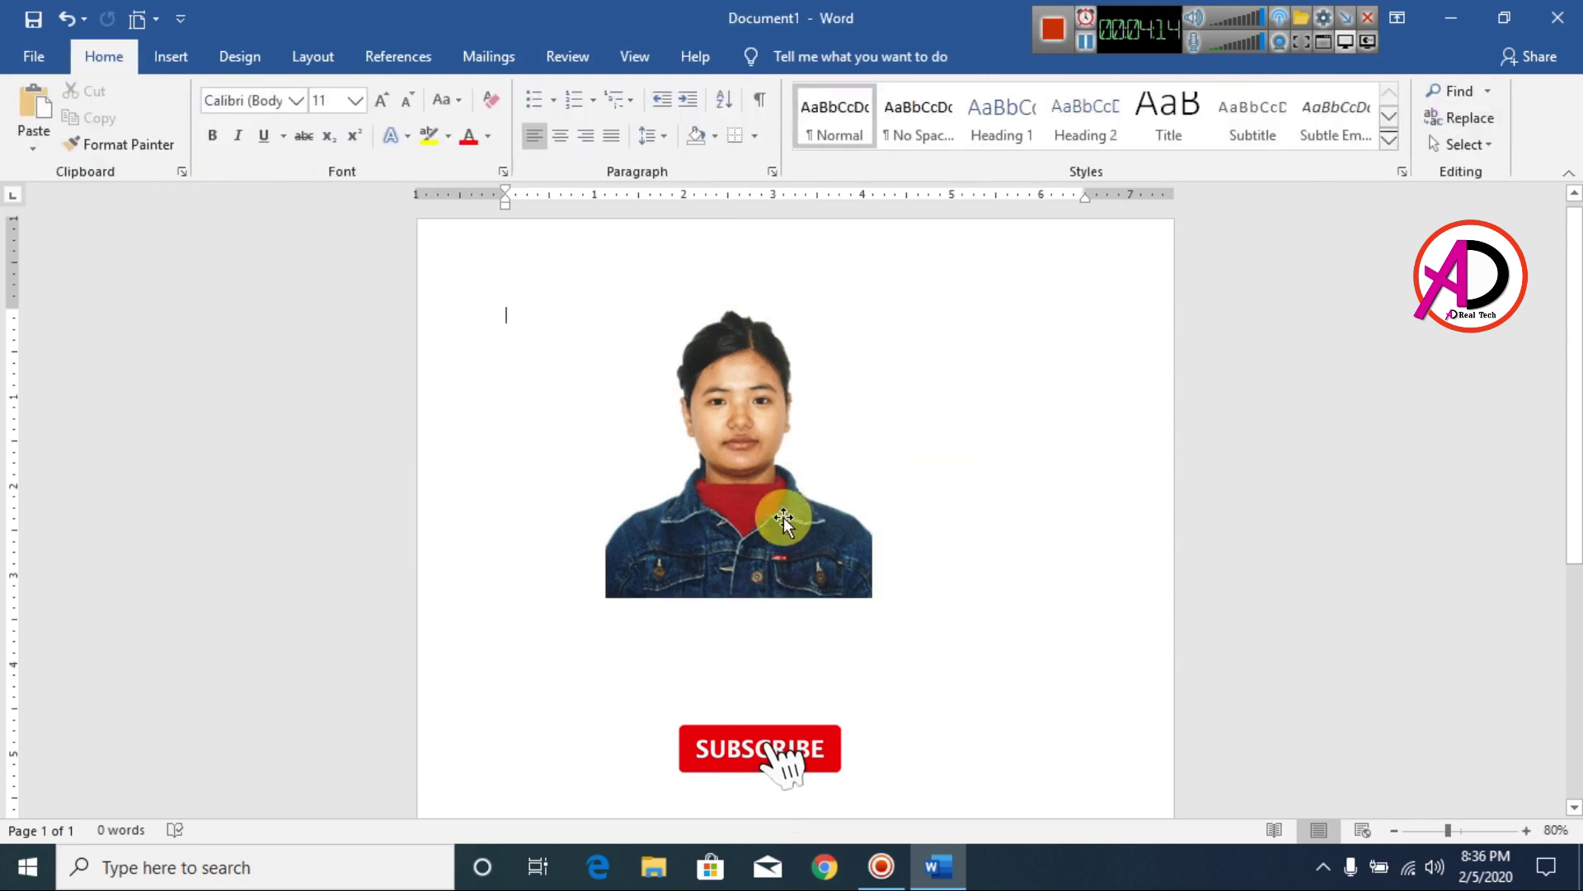
pyautogui.moveTo(784, 517); pyautogui.dragTo(768, 620)
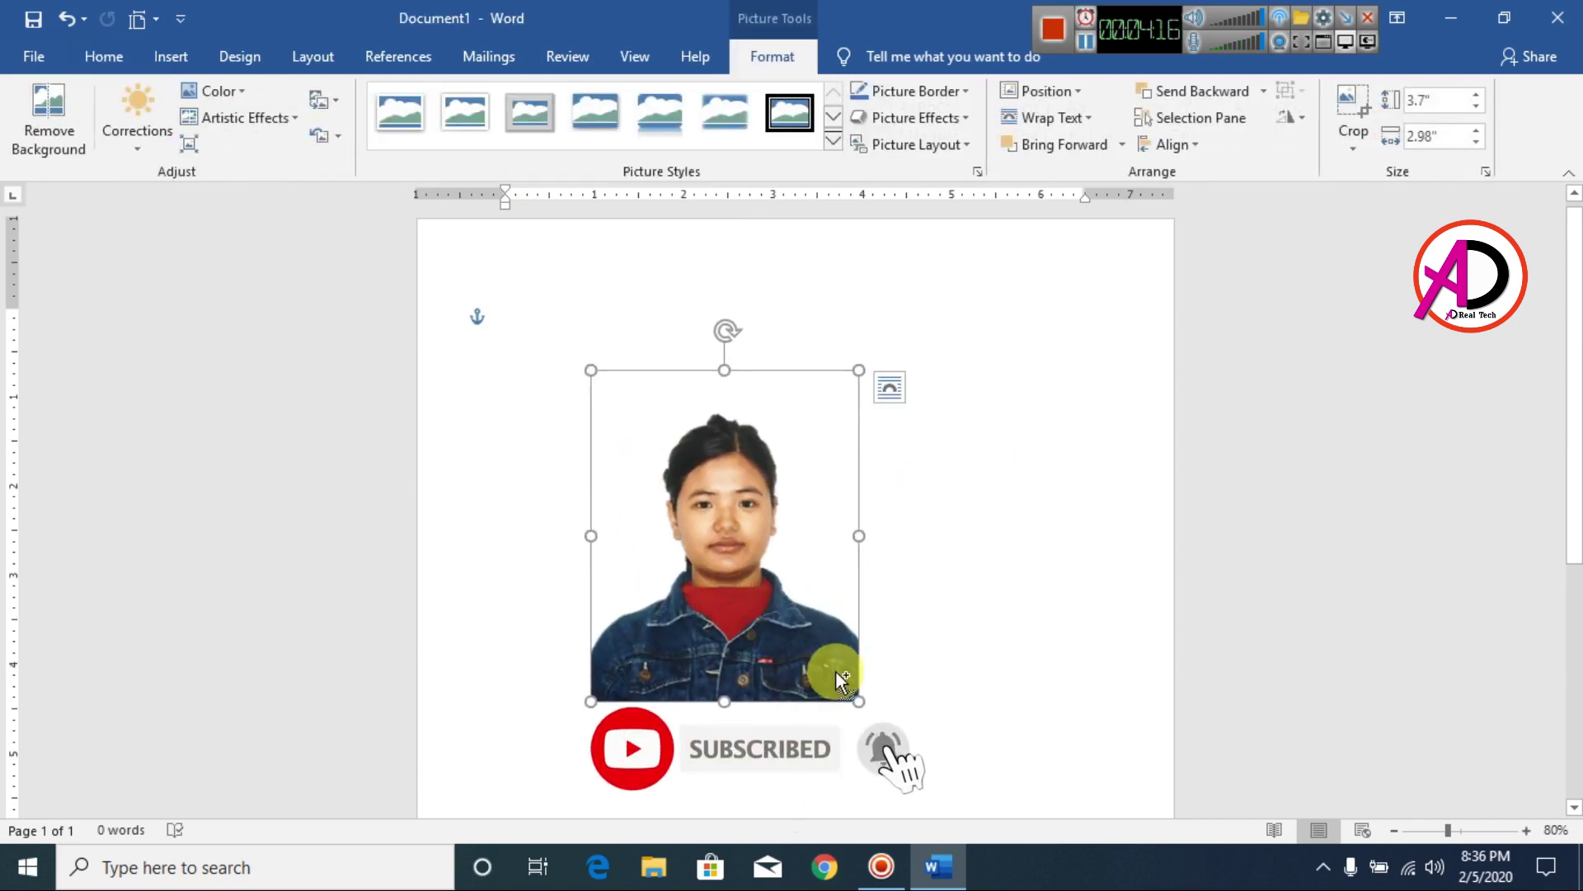
pyautogui.scroll(9, 834, 671)
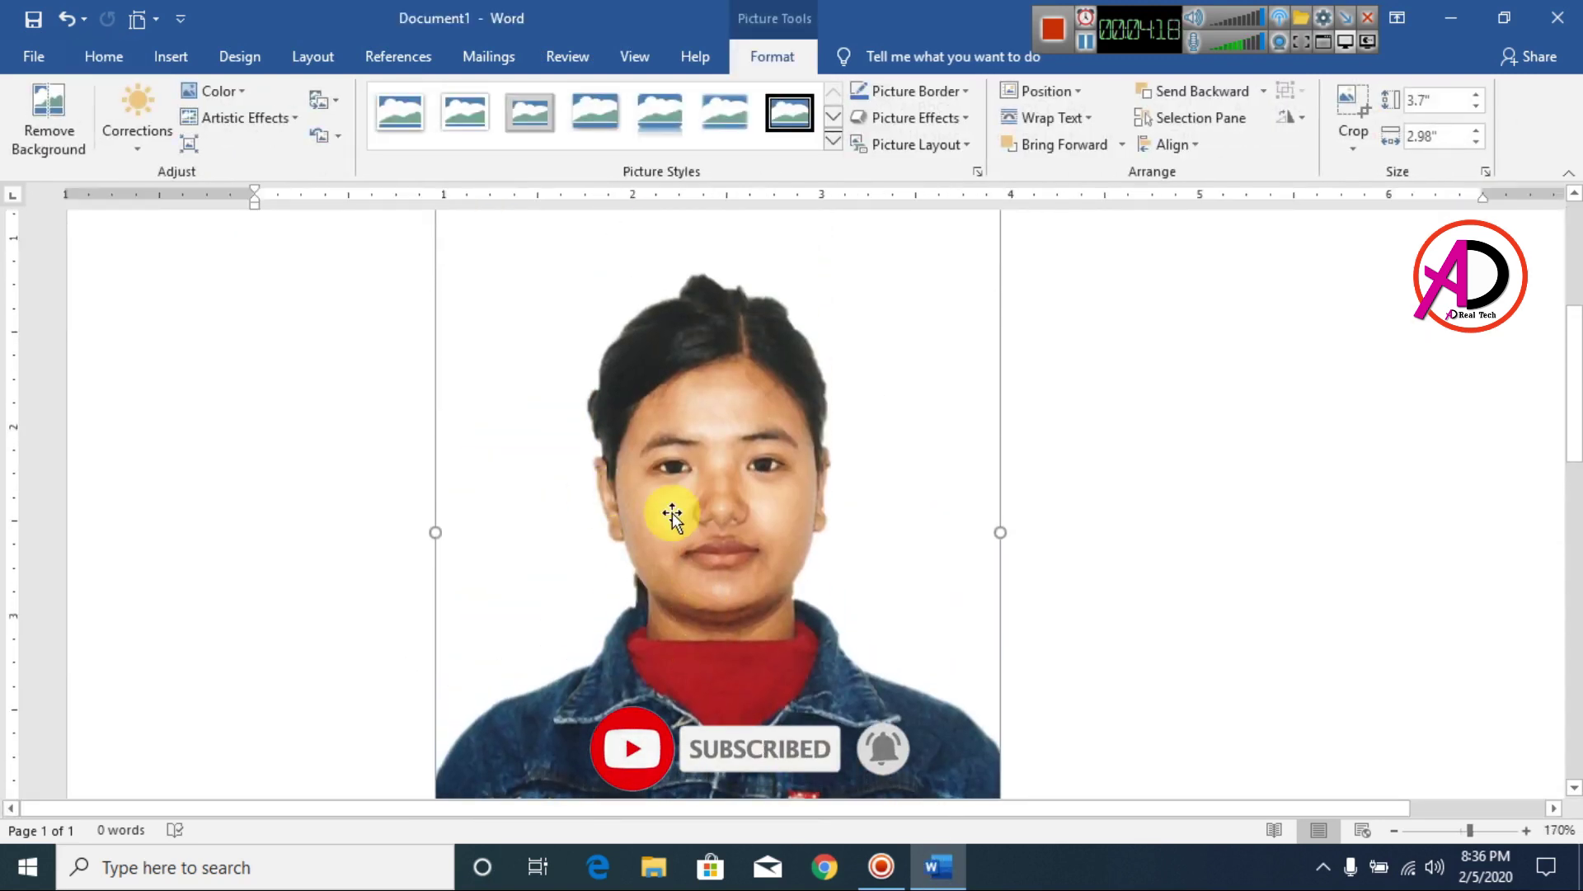
pyautogui.scroll(-9, 748, 583)
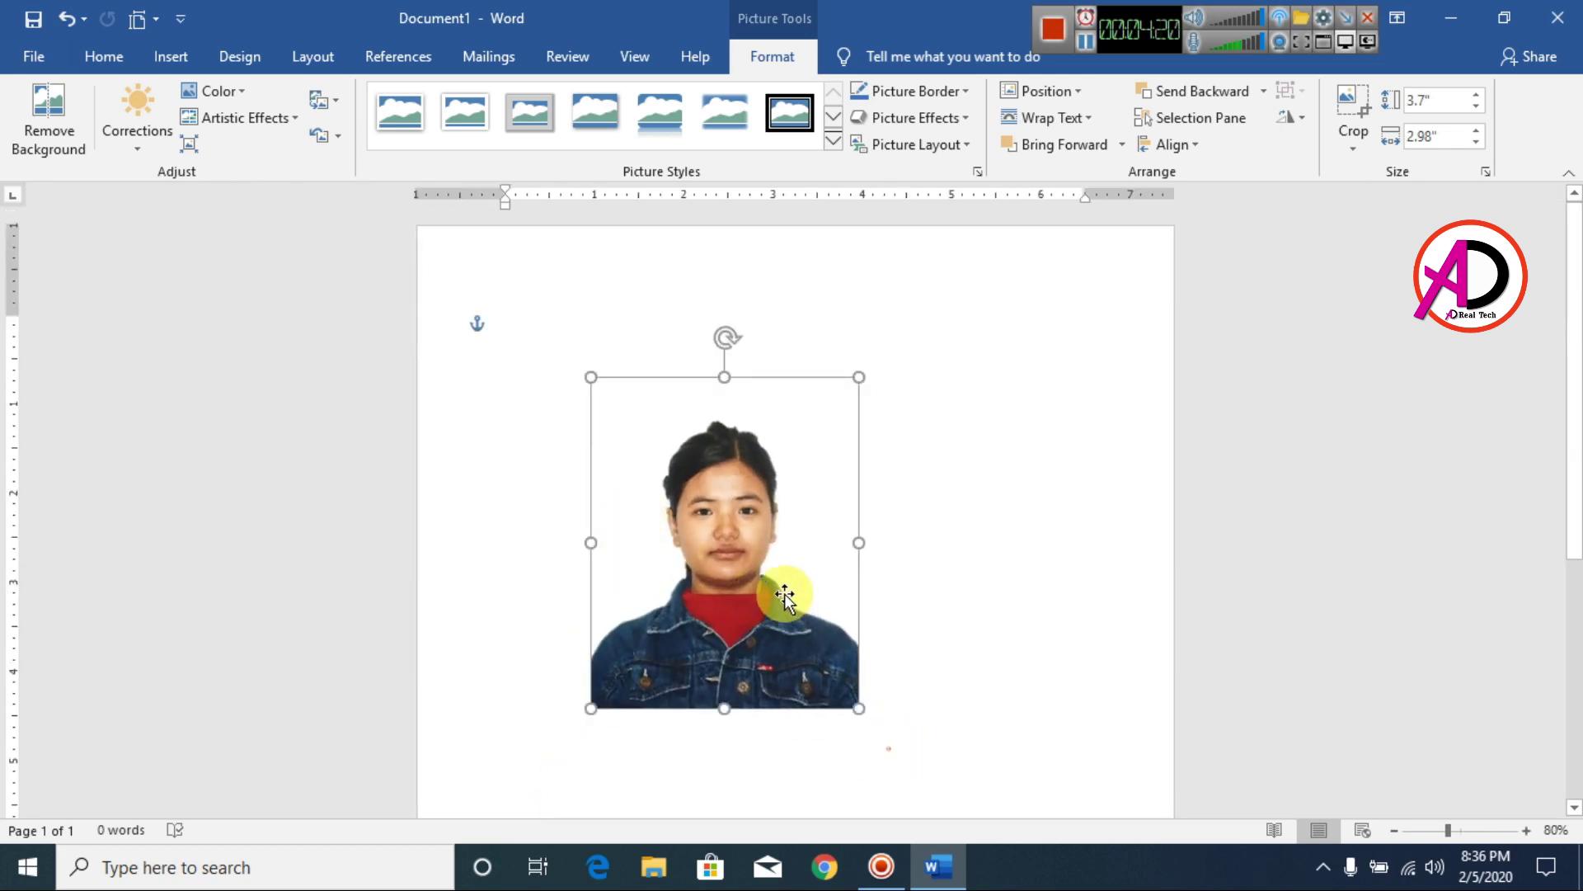
pyautogui.moveTo(745, 572); pyautogui.dragTo(759, 550)
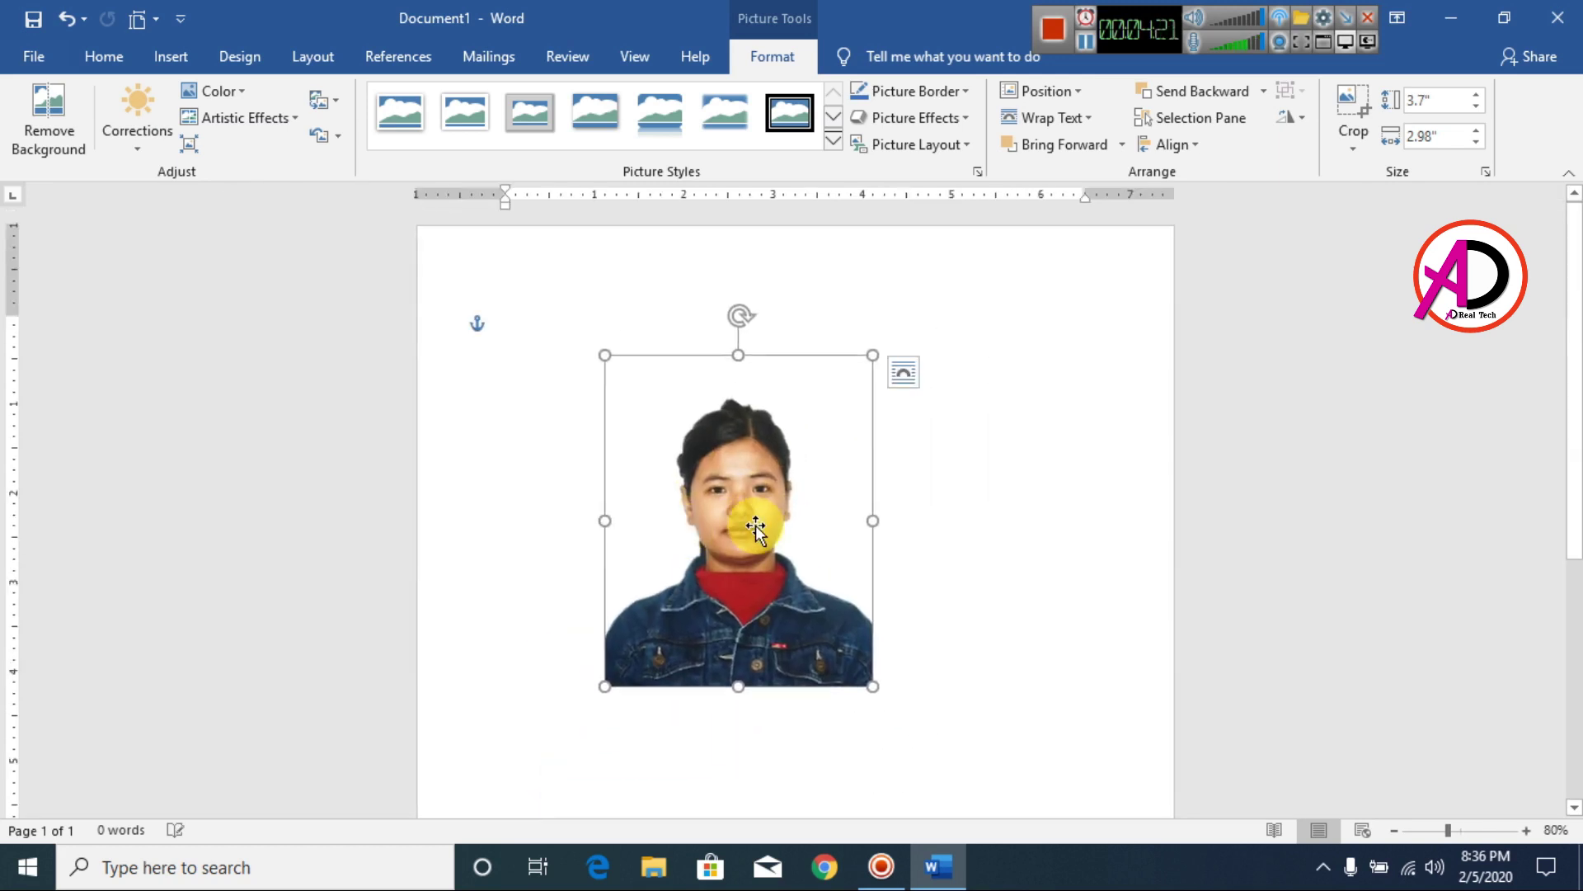
pyautogui.click(1013, 575)
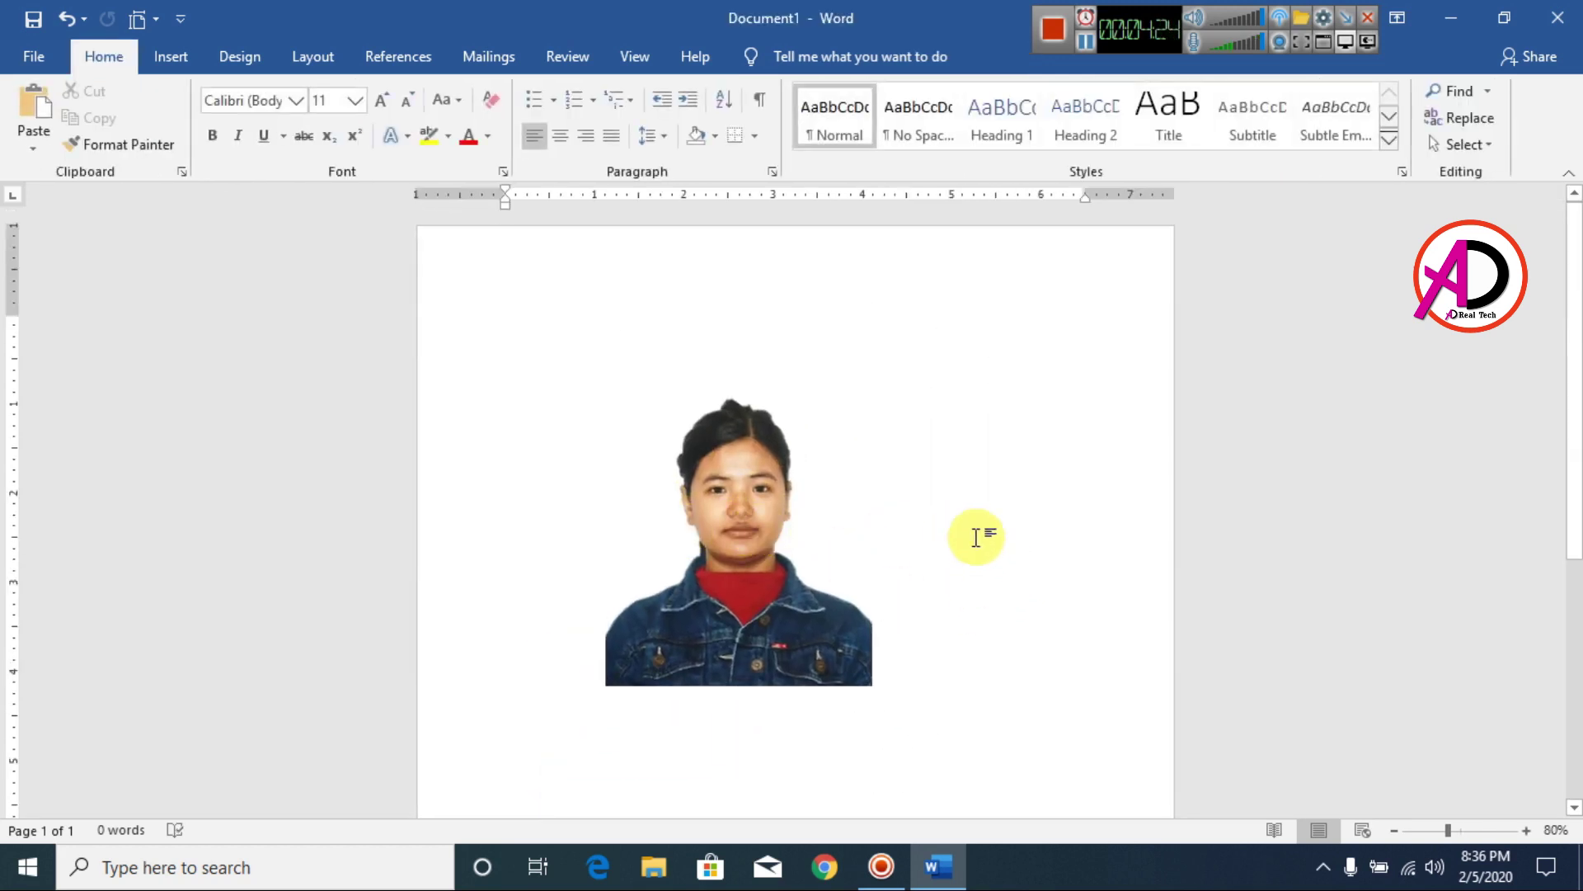
# - Draw a rectangle covering the portrait photo, widened slightly past its left edge
pyautogui.click(167, 58)
pyautogui.click(262, 145)
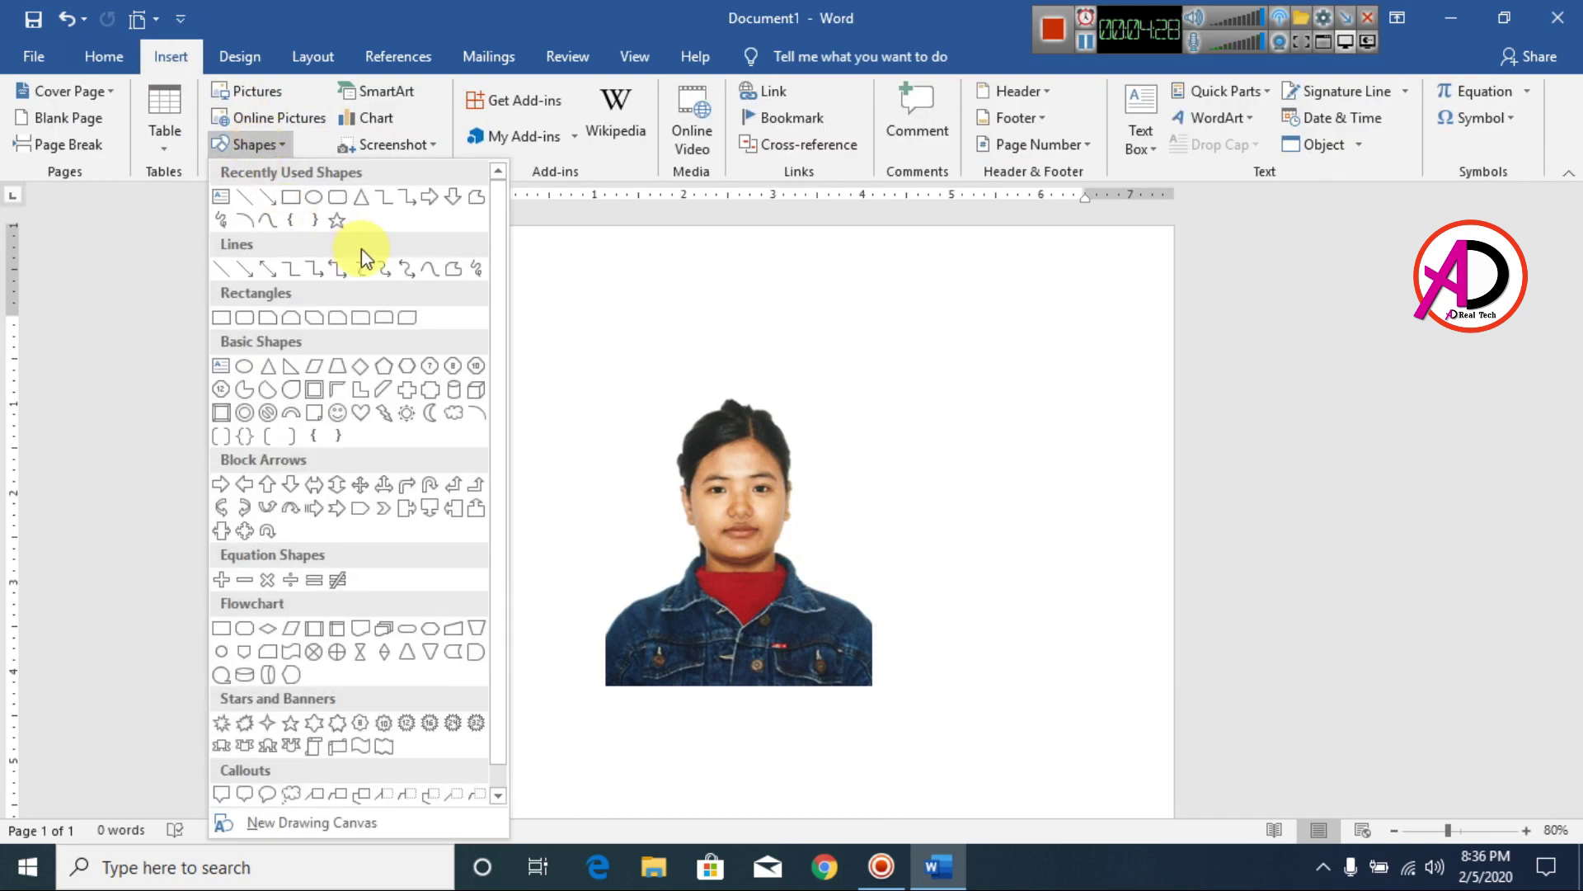
pyautogui.click(289, 199)
pyautogui.scroll(5, 849, 523)
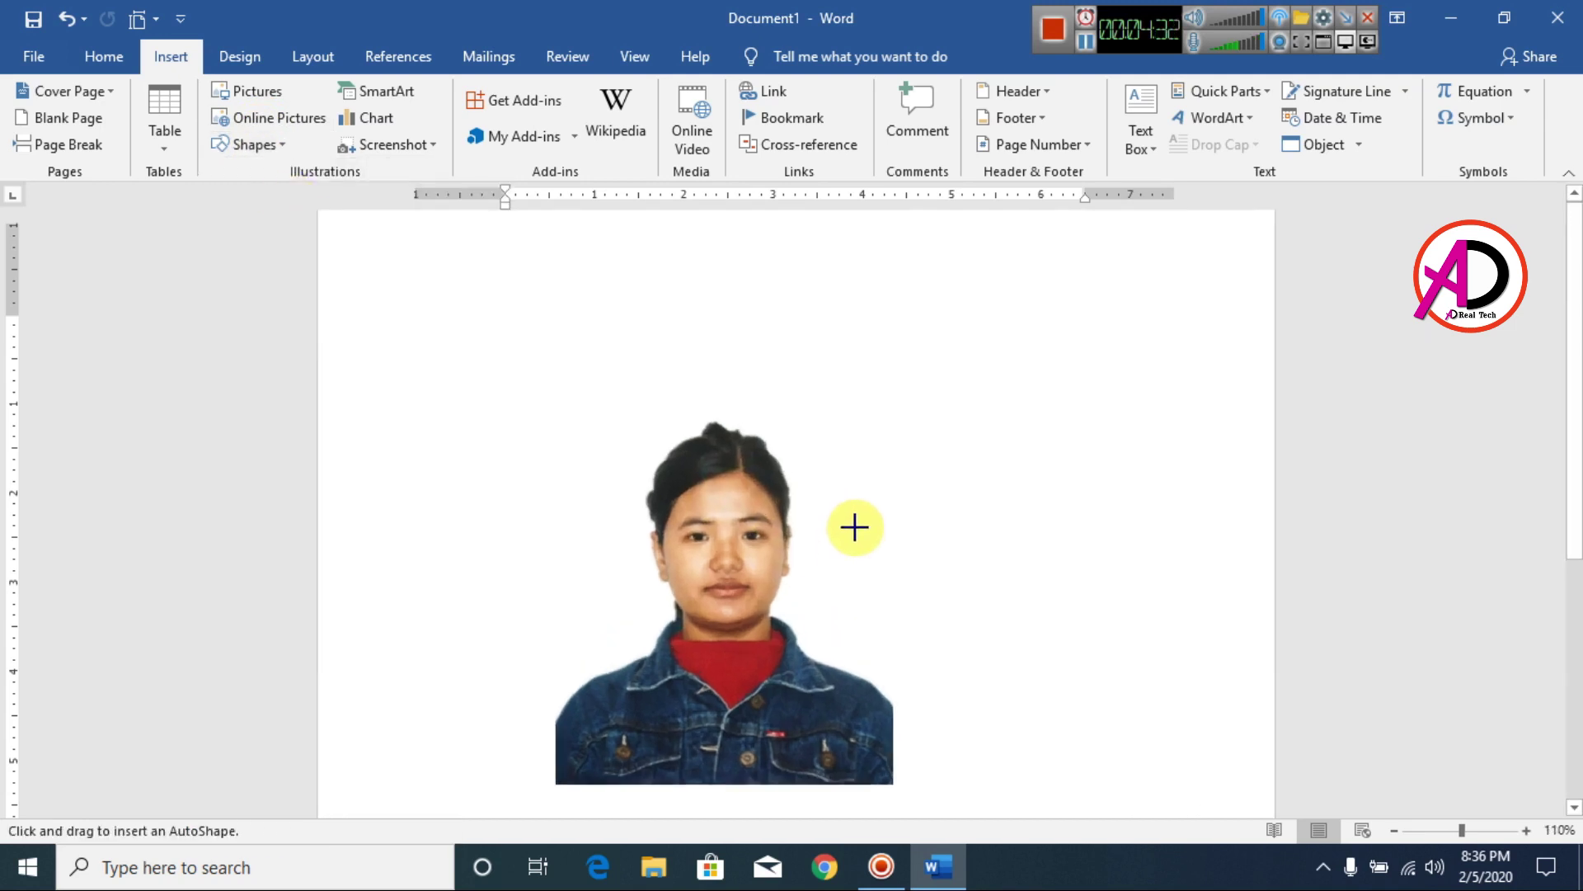
pyautogui.scroll(-3, 855, 516)
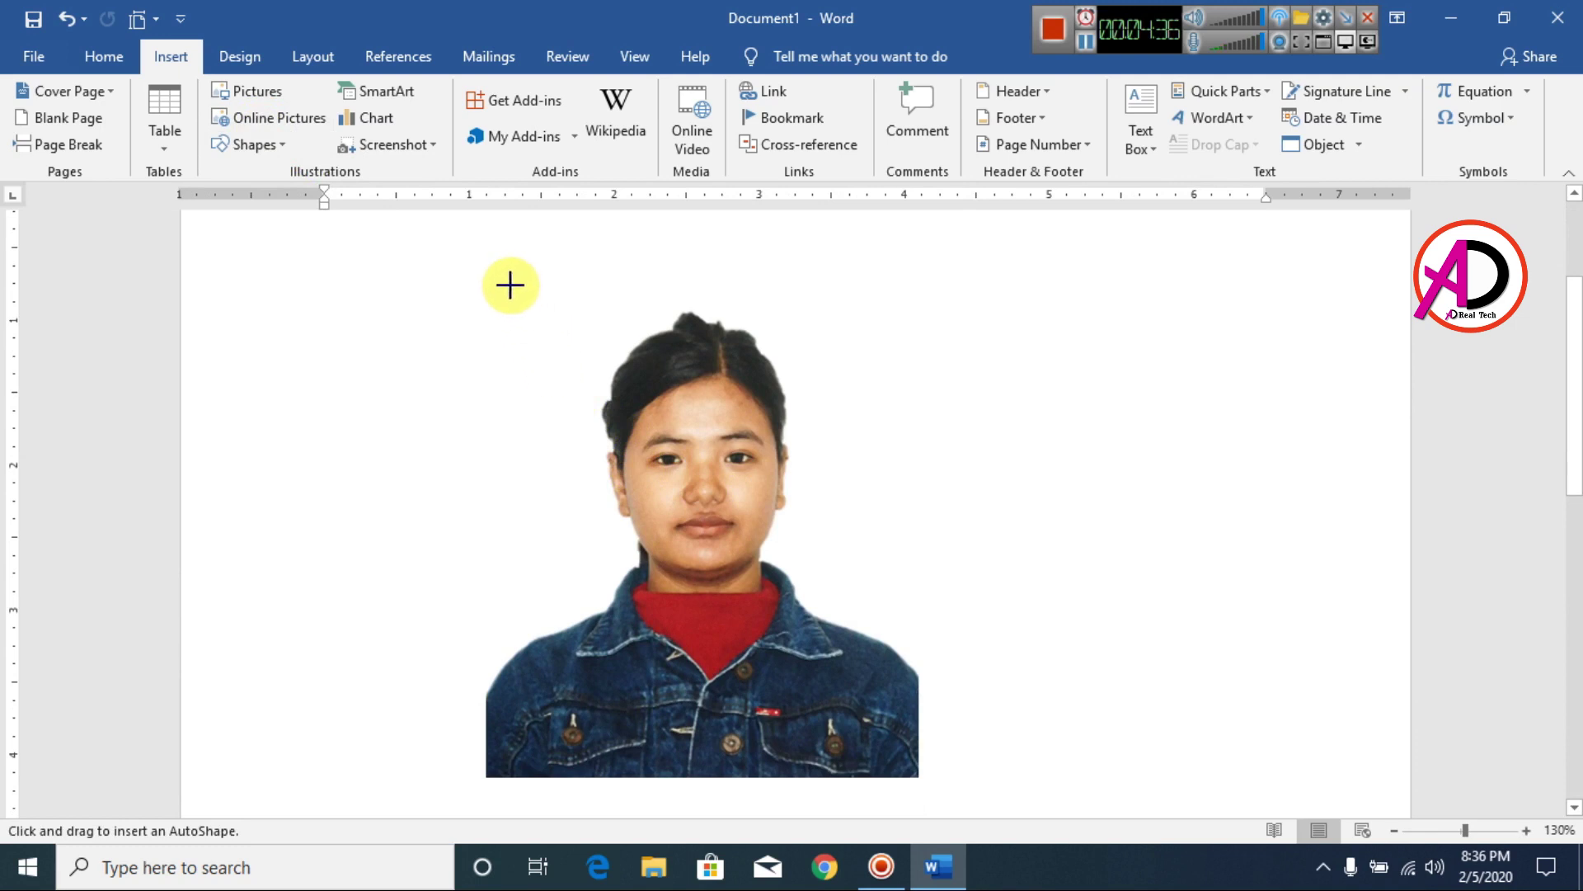
pyautogui.moveTo(507, 281)
pyautogui.mouseDown()
pyautogui.moveTo(566, 364)
pyautogui.moveTo(671, 453)
pyautogui.moveTo(864, 729)
pyautogui.moveTo(918, 776)
pyautogui.mouseUp()
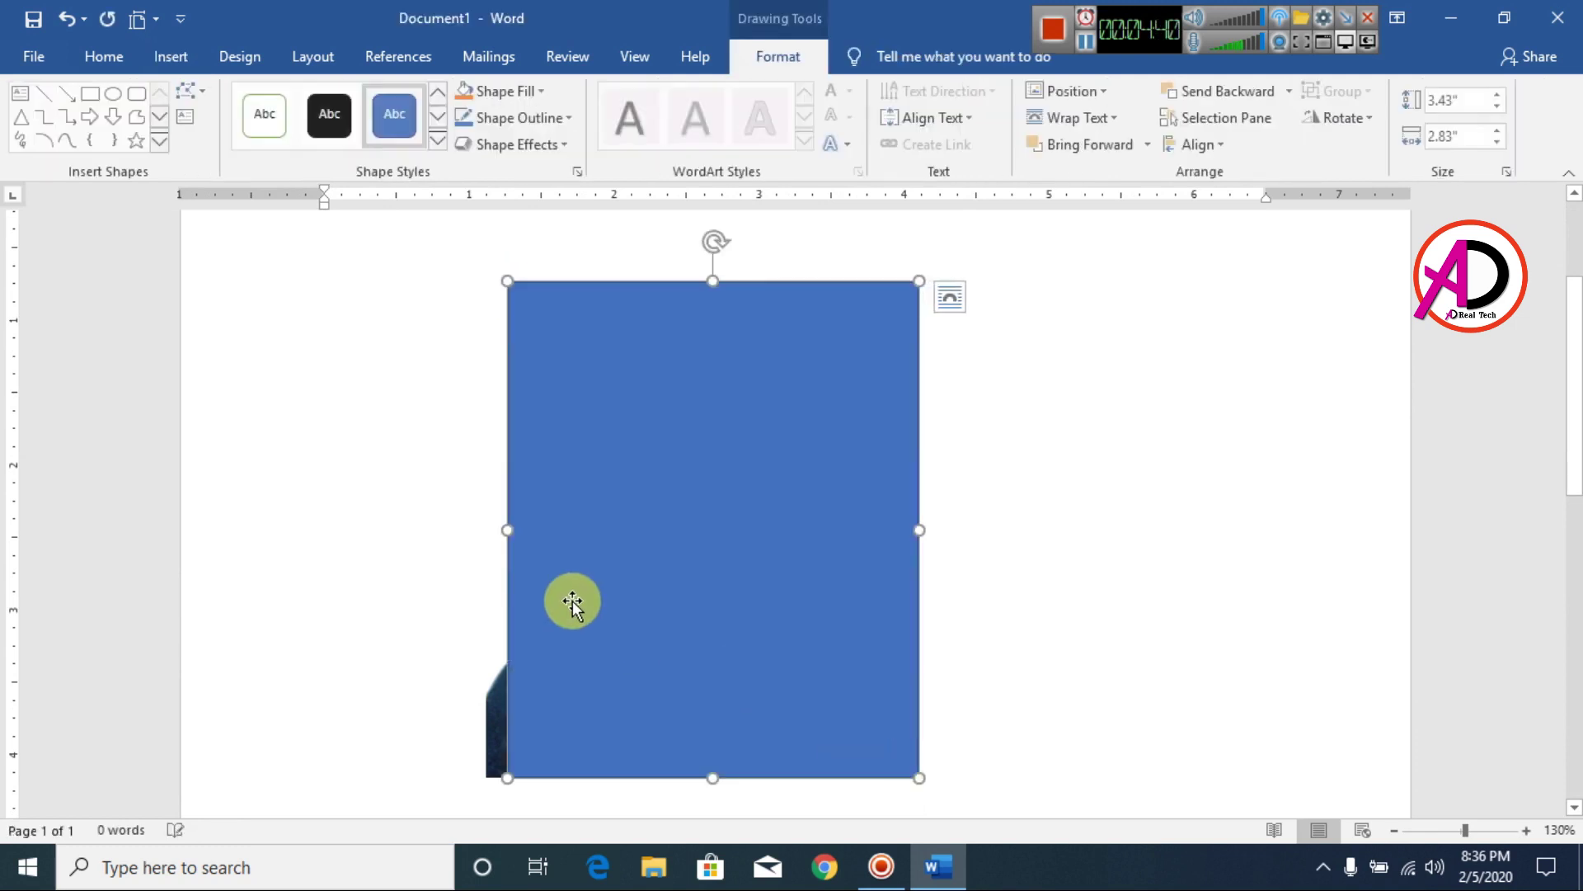
pyautogui.moveTo(508, 536); pyautogui.dragTo(486, 533)
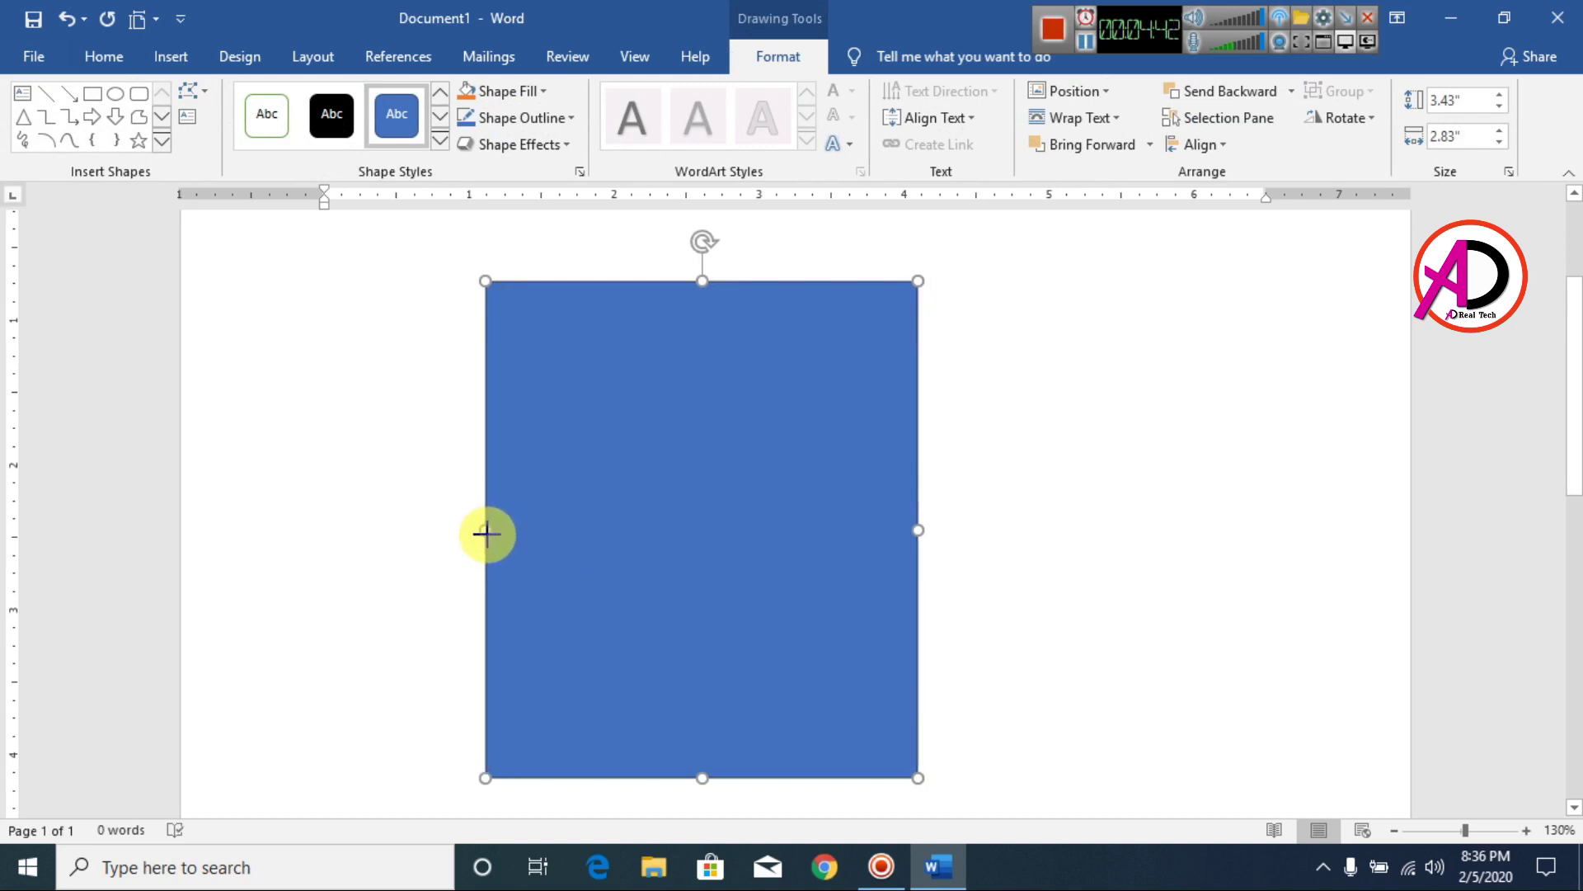
# - Remove the rectangle's outline and fill it with red
pyautogui.click(518, 94)
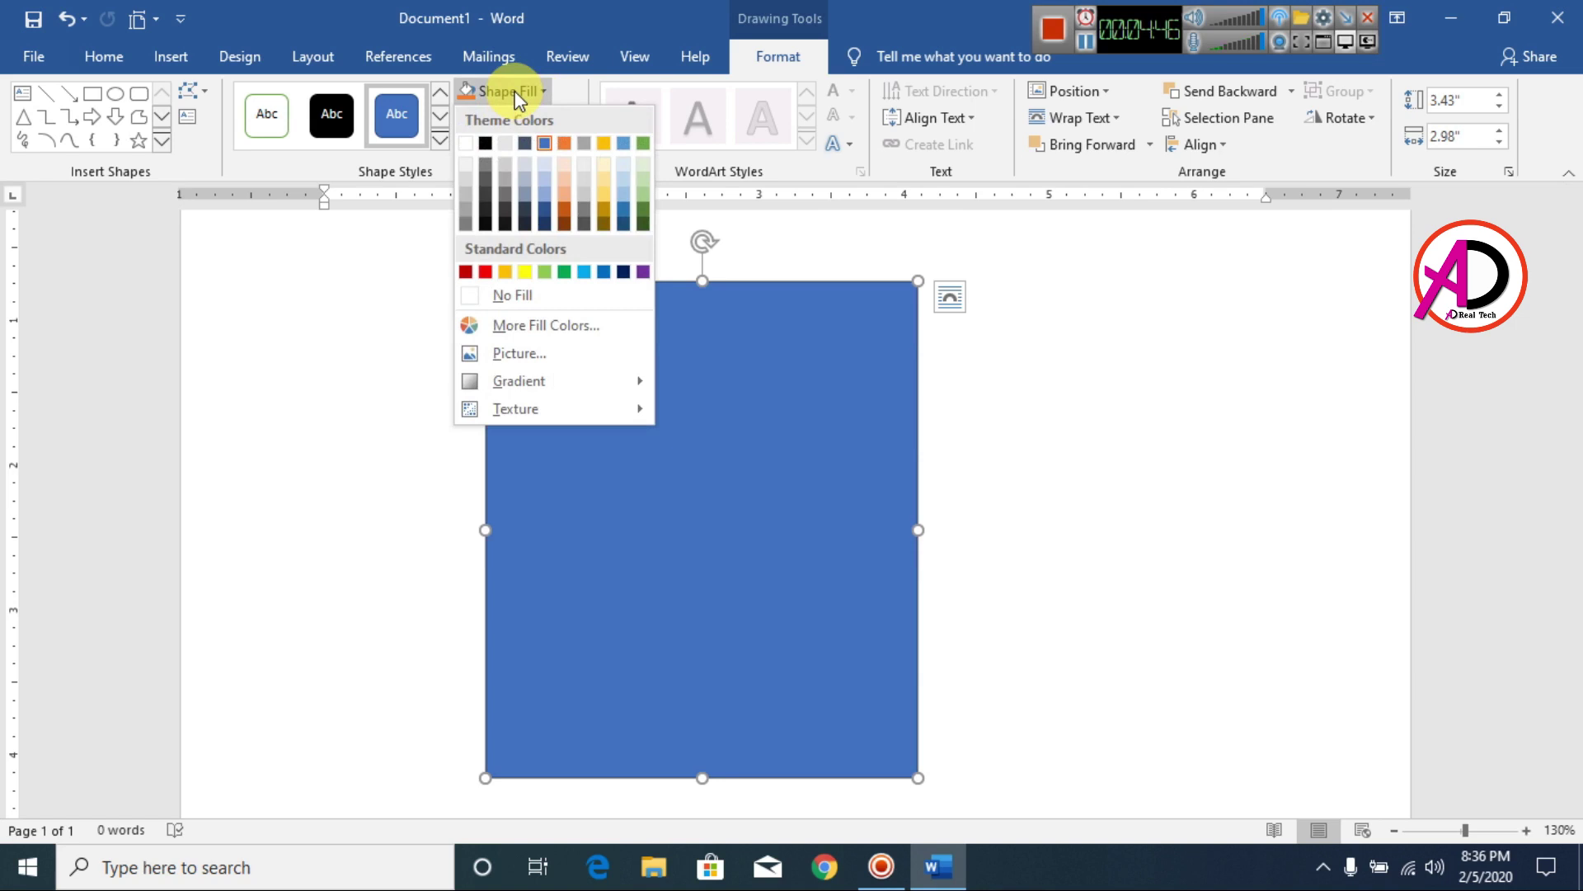
pyautogui.click(521, 87)
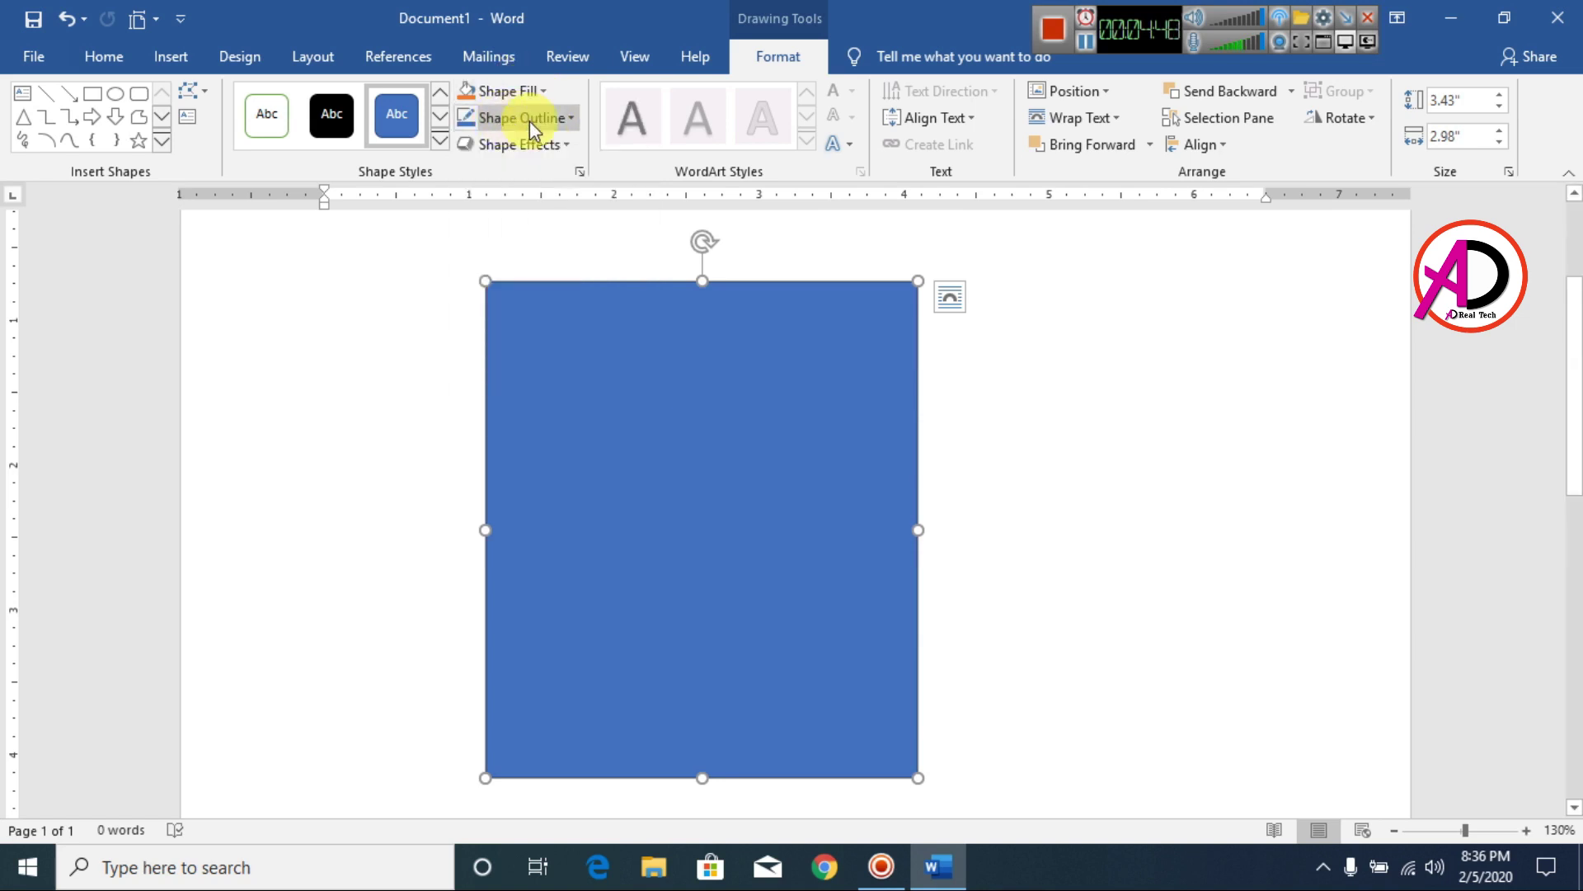
pyautogui.click(529, 121)
pyautogui.click(523, 329)
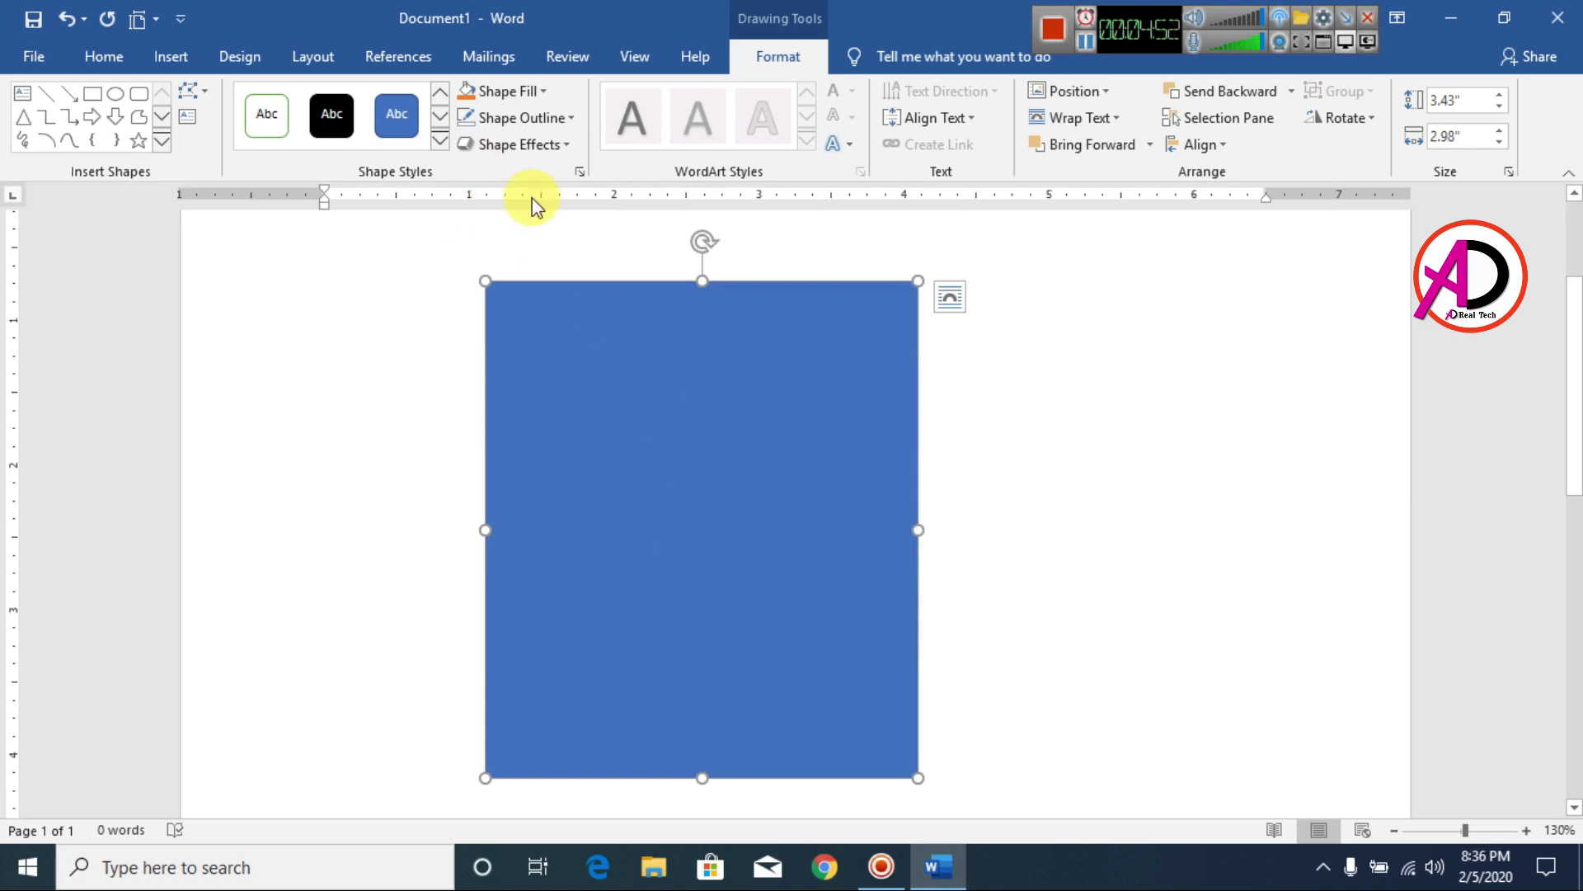
pyautogui.click(500, 90)
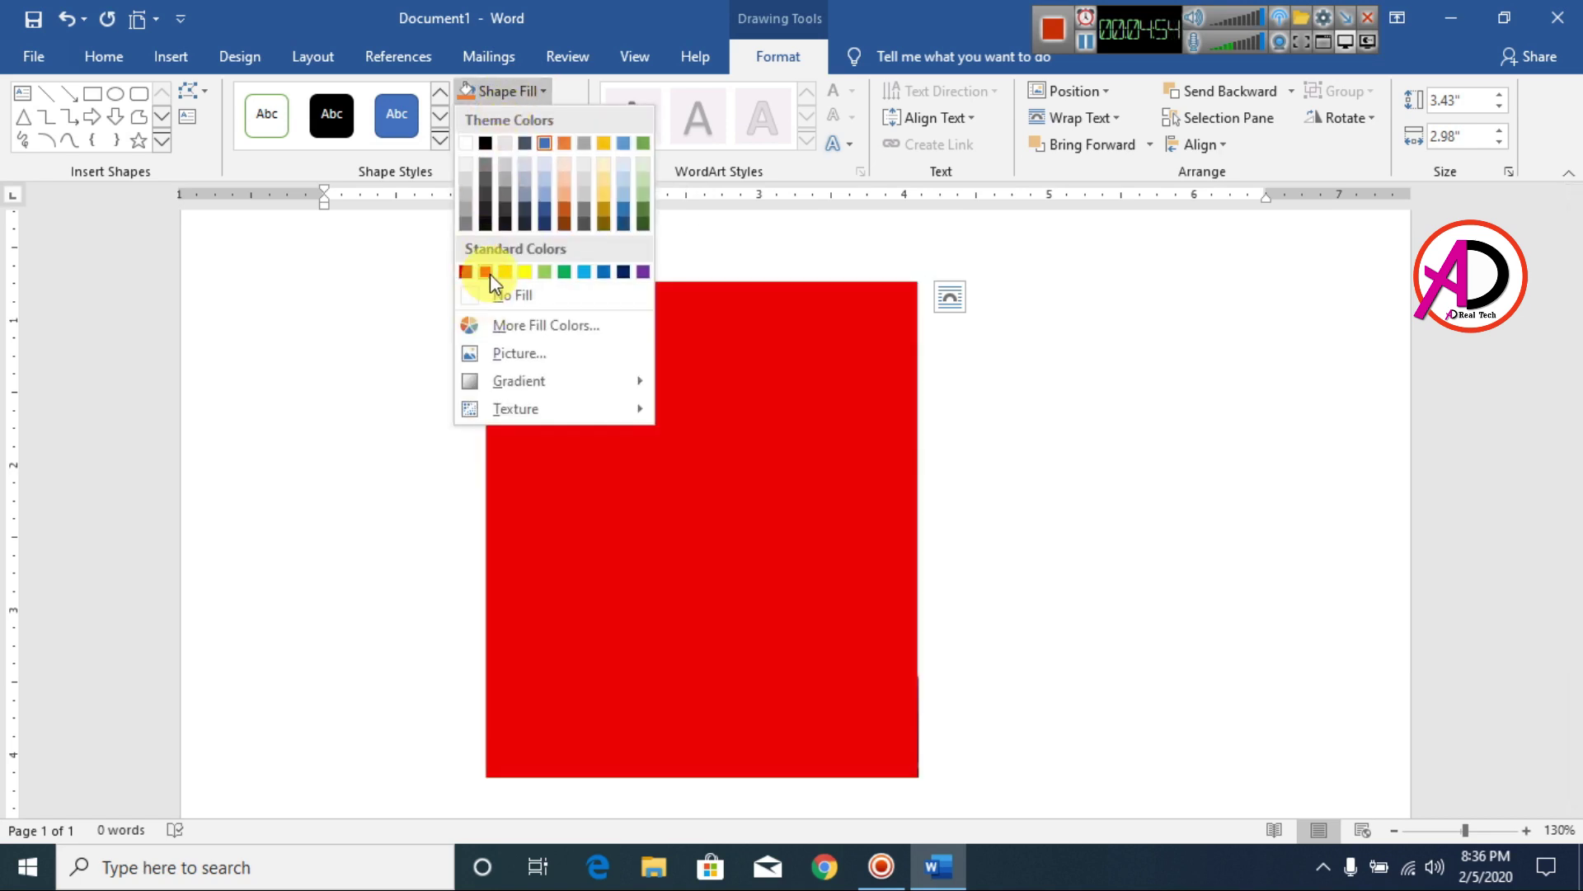
pyautogui.click(488, 273)
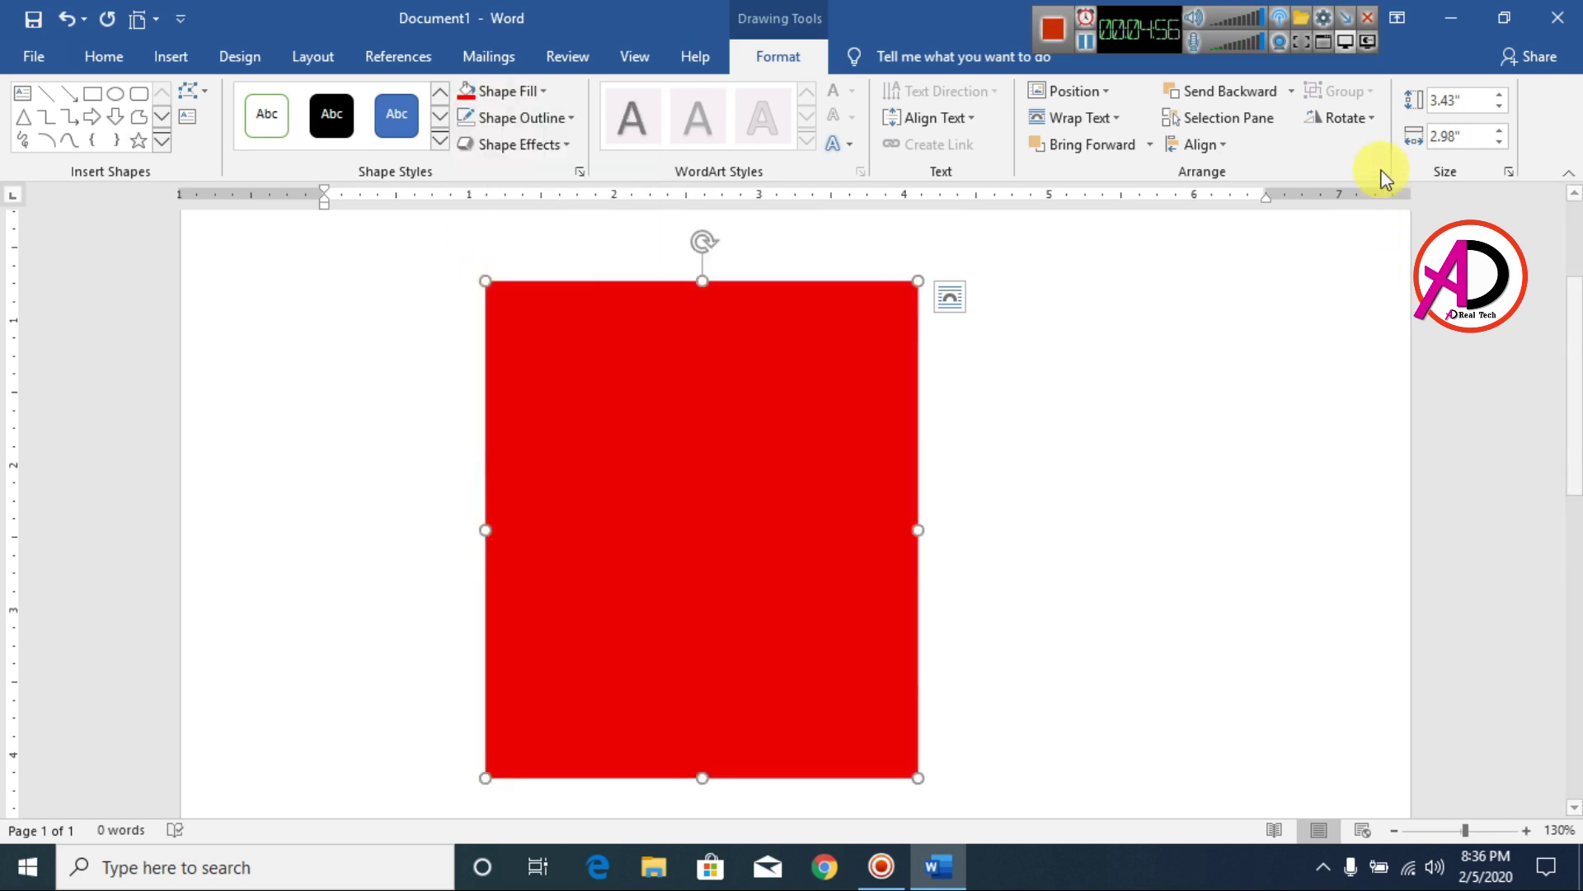
# - Send the red rectangle to the back, behind the portrait
pyautogui.click(1289, 93)
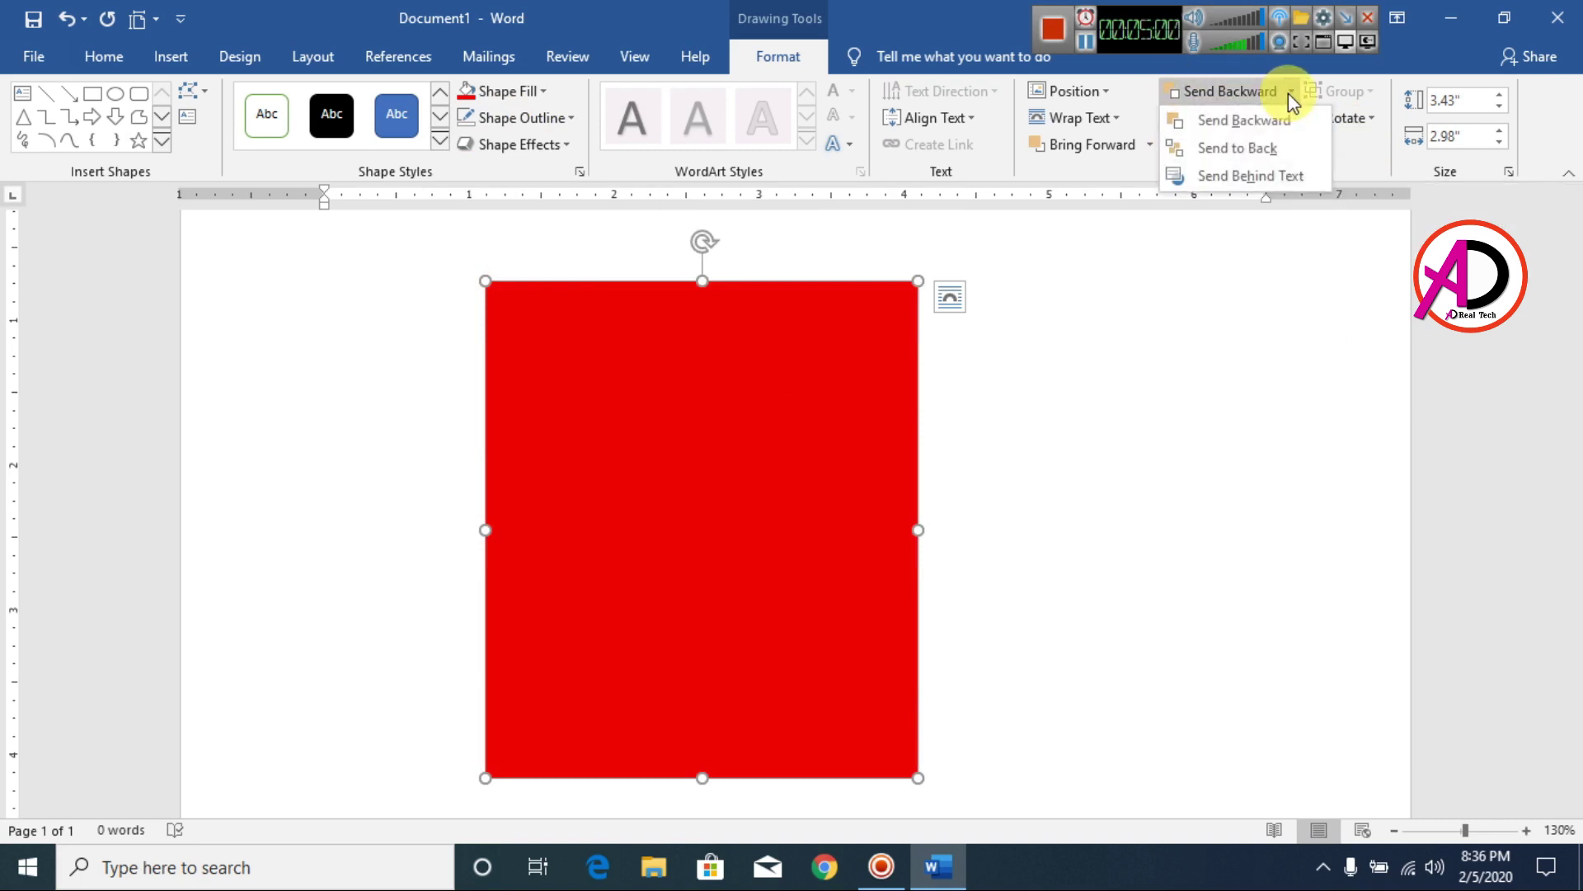
pyautogui.click(1253, 149)
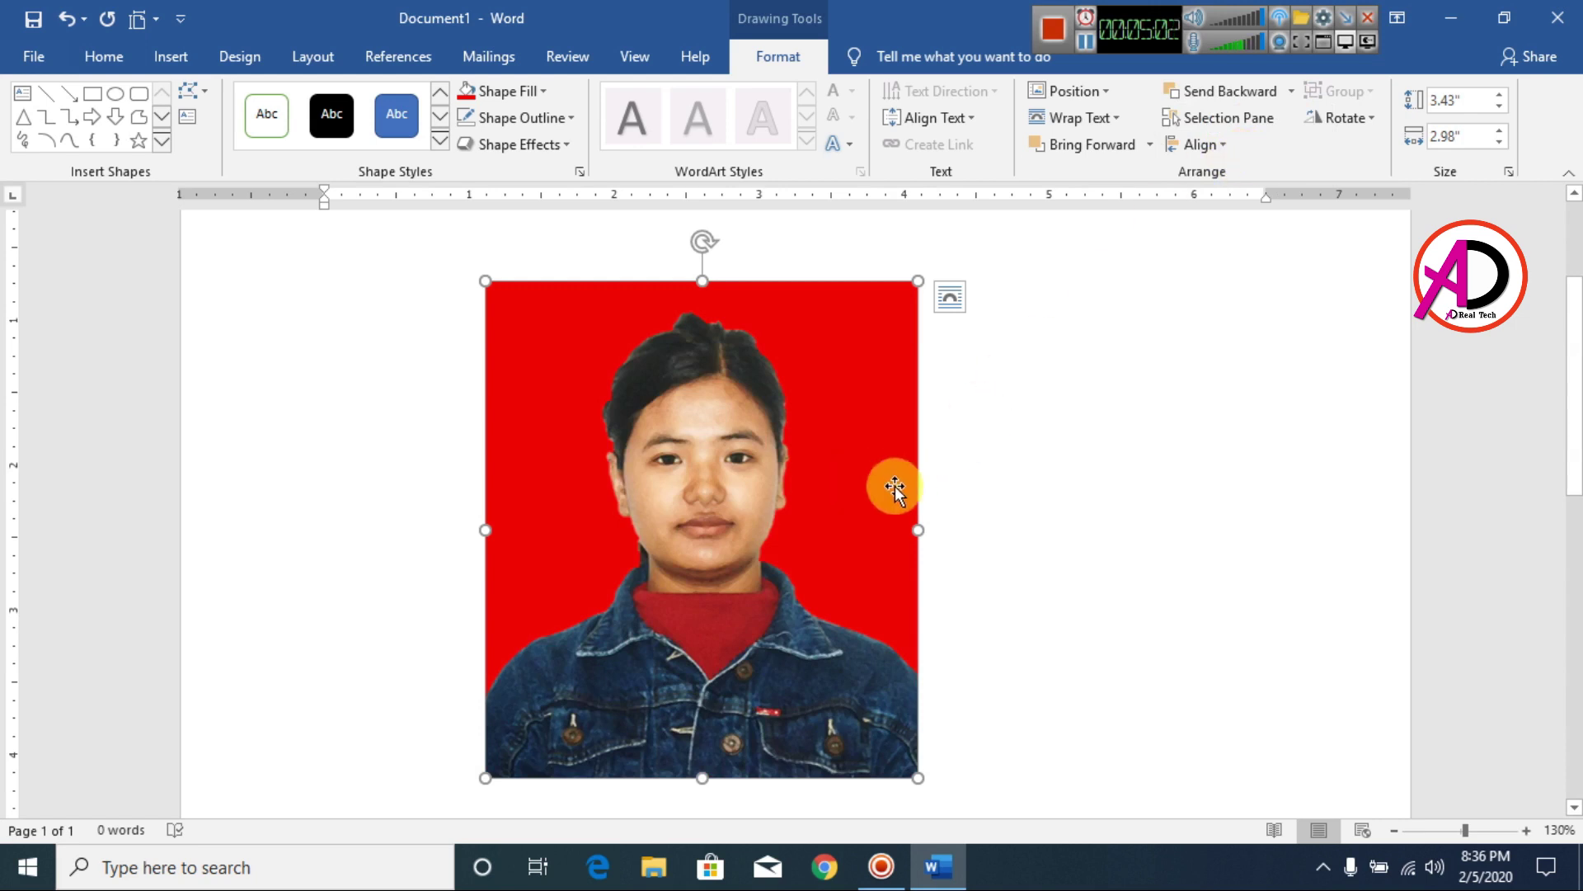
pyautogui.click(1101, 494)
# - Crop the portrait's top edge down so the photo measures 3.3" by 2.98"
pyautogui.scroll(-9, 674, 567)
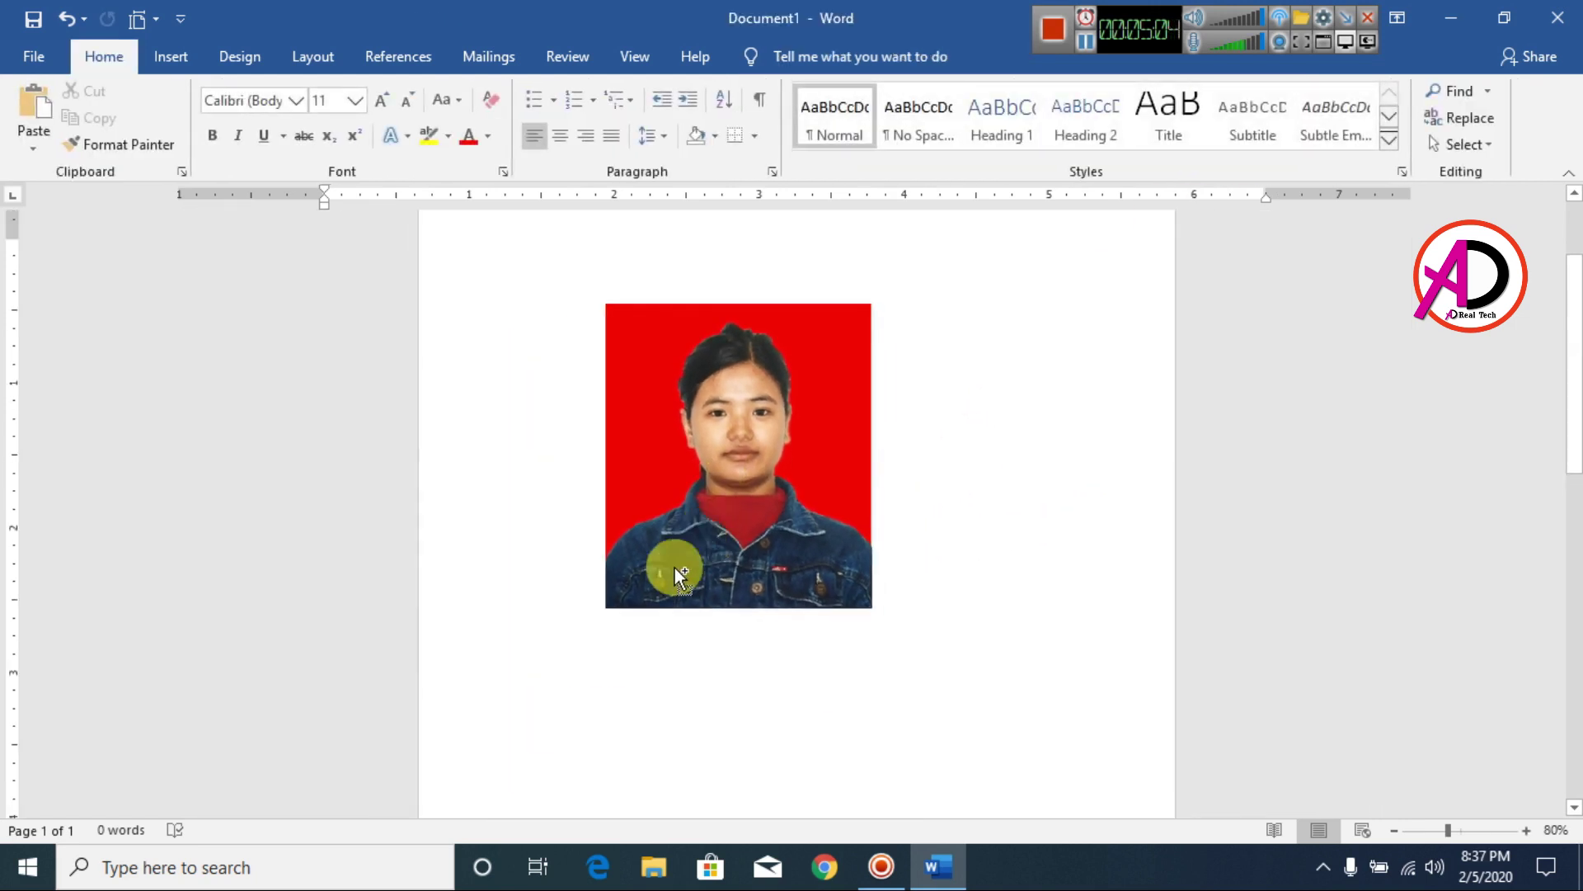
pyautogui.scroll(5, 668, 568)
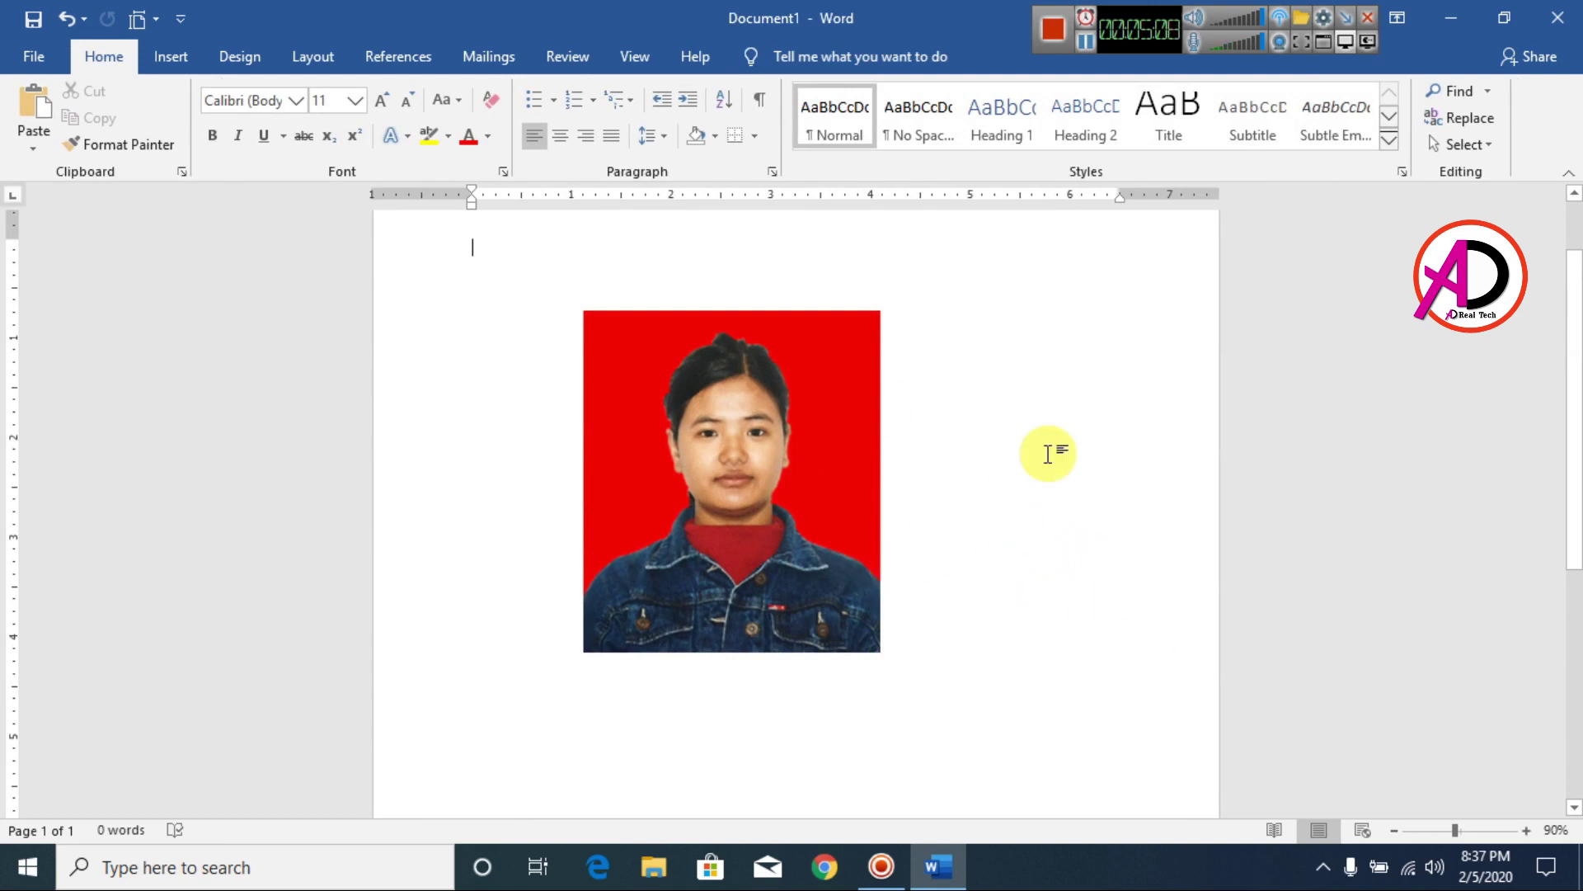
pyautogui.click(737, 546)
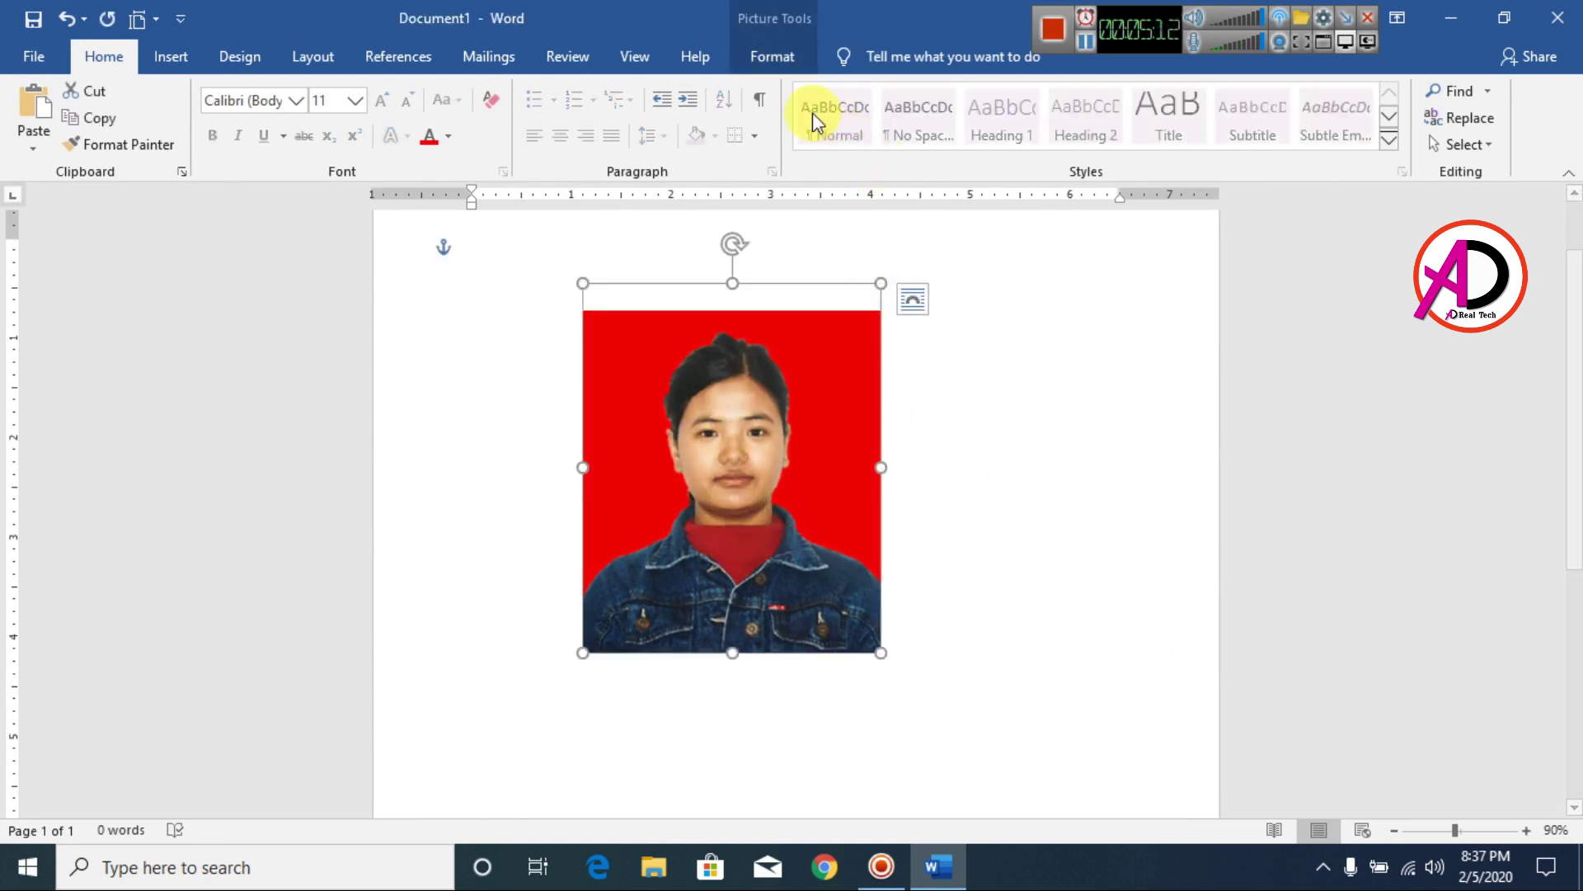
pyautogui.click(773, 58)
pyautogui.click(1353, 115)
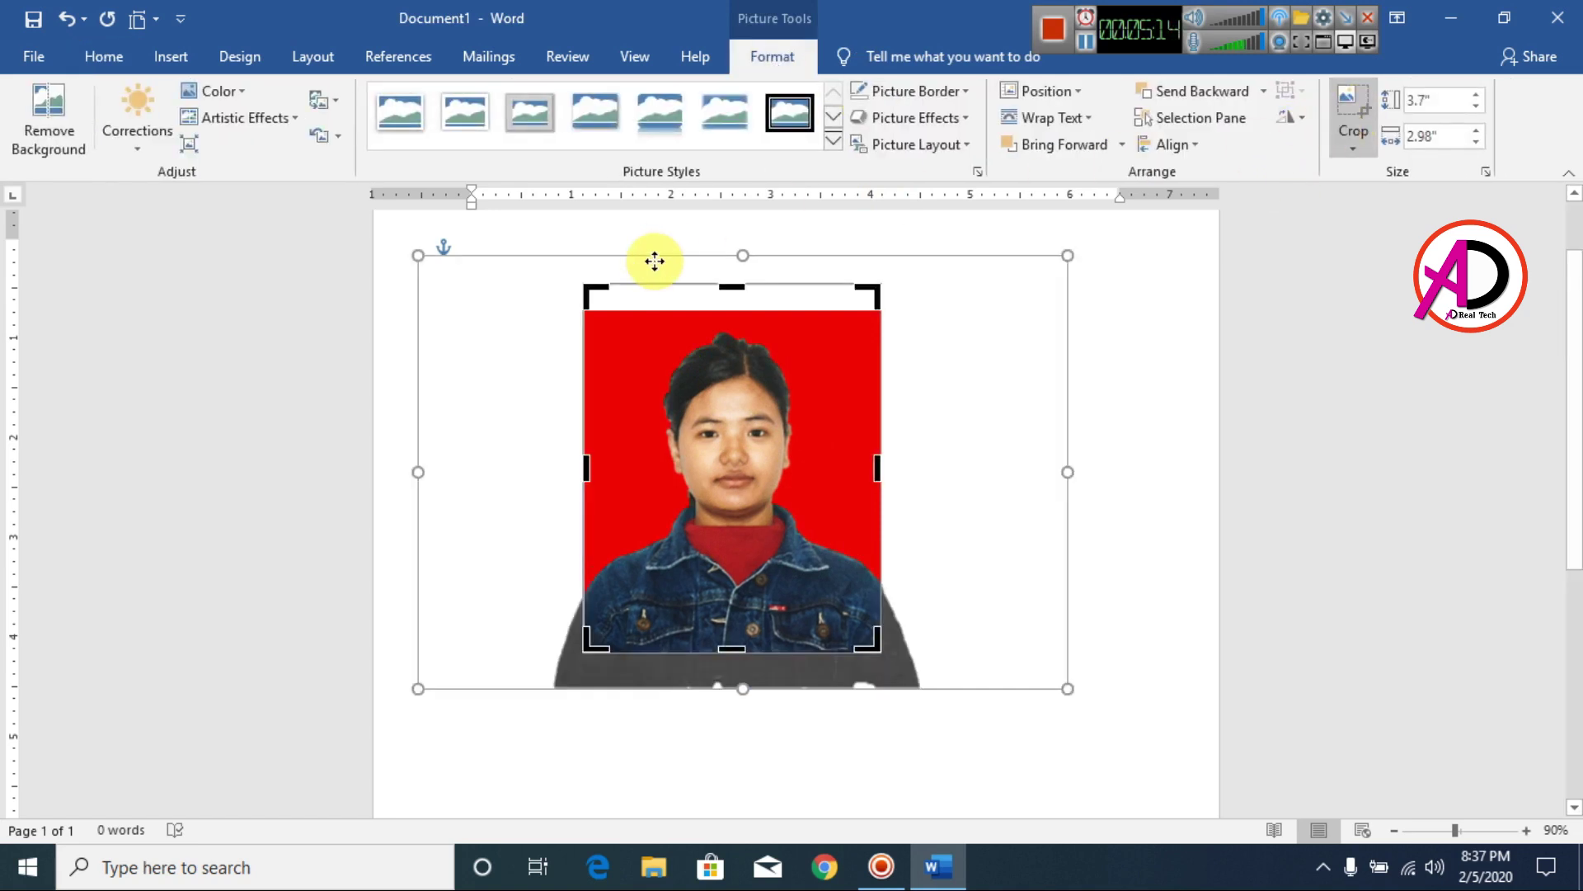
pyautogui.moveTo(737, 286); pyautogui.dragTo(738, 324)
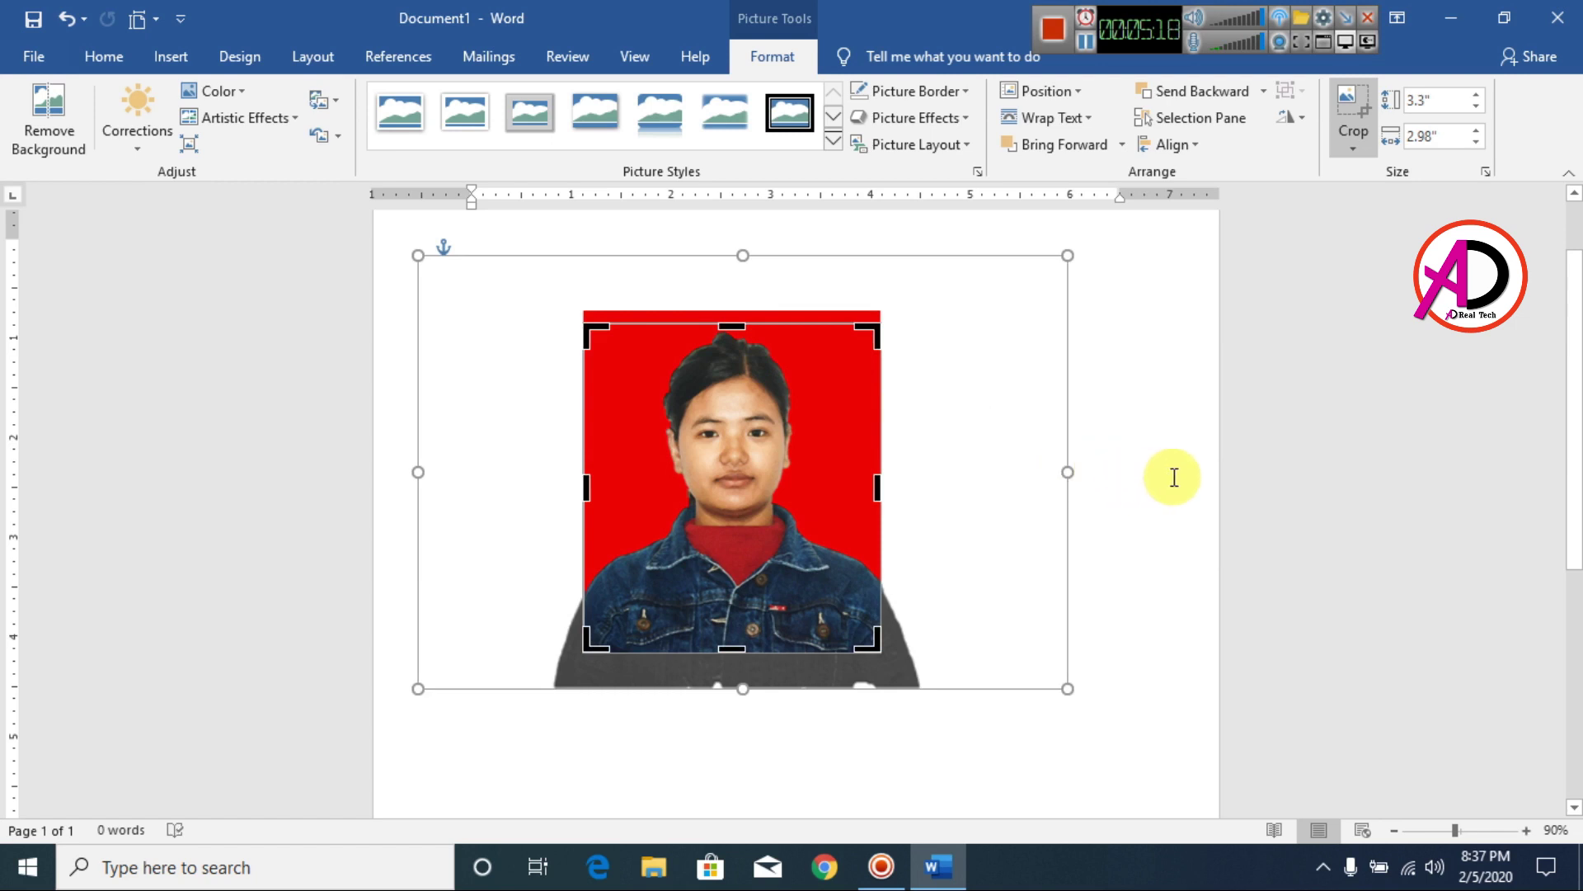
pyautogui.click(937, 473)
pyautogui.scroll(3, 967, 512)
pyautogui.scroll(-4, 966, 511)
# - Copy and paste the portrait, placing the duplicate to the right of the red-backed one
pyautogui.click(762, 523)
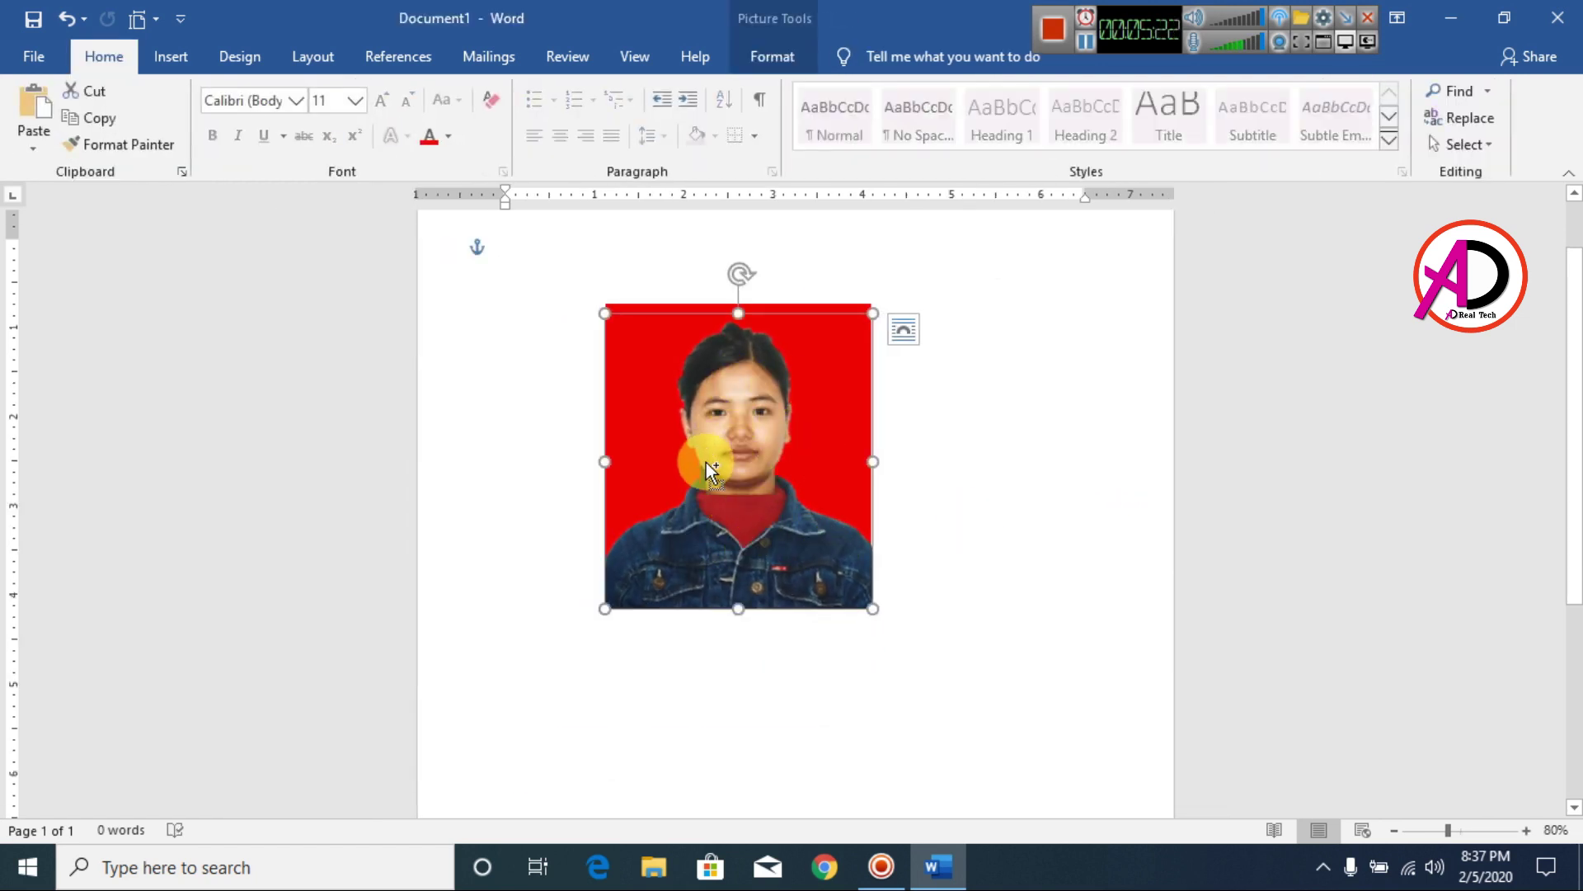
pyautogui.hotkey('ctrl', 'c')
pyautogui.hotkey('ctrl', 'v')
pyautogui.moveTo(748, 492); pyautogui.dragTo(1017, 467)
pyautogui.click(795, 561)
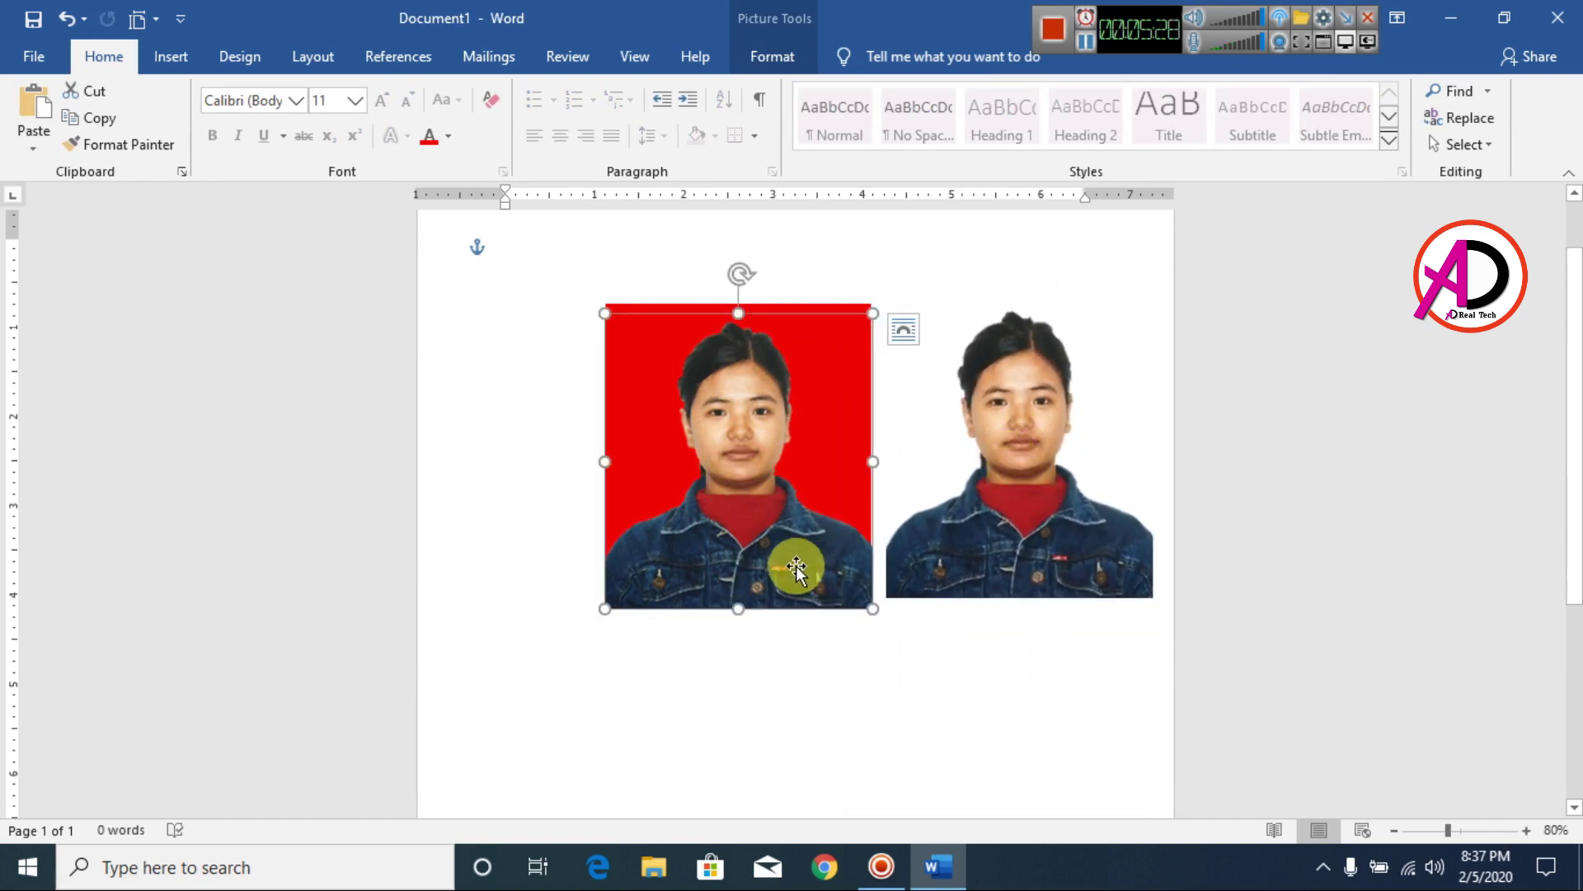
pyautogui.click(787, 657)
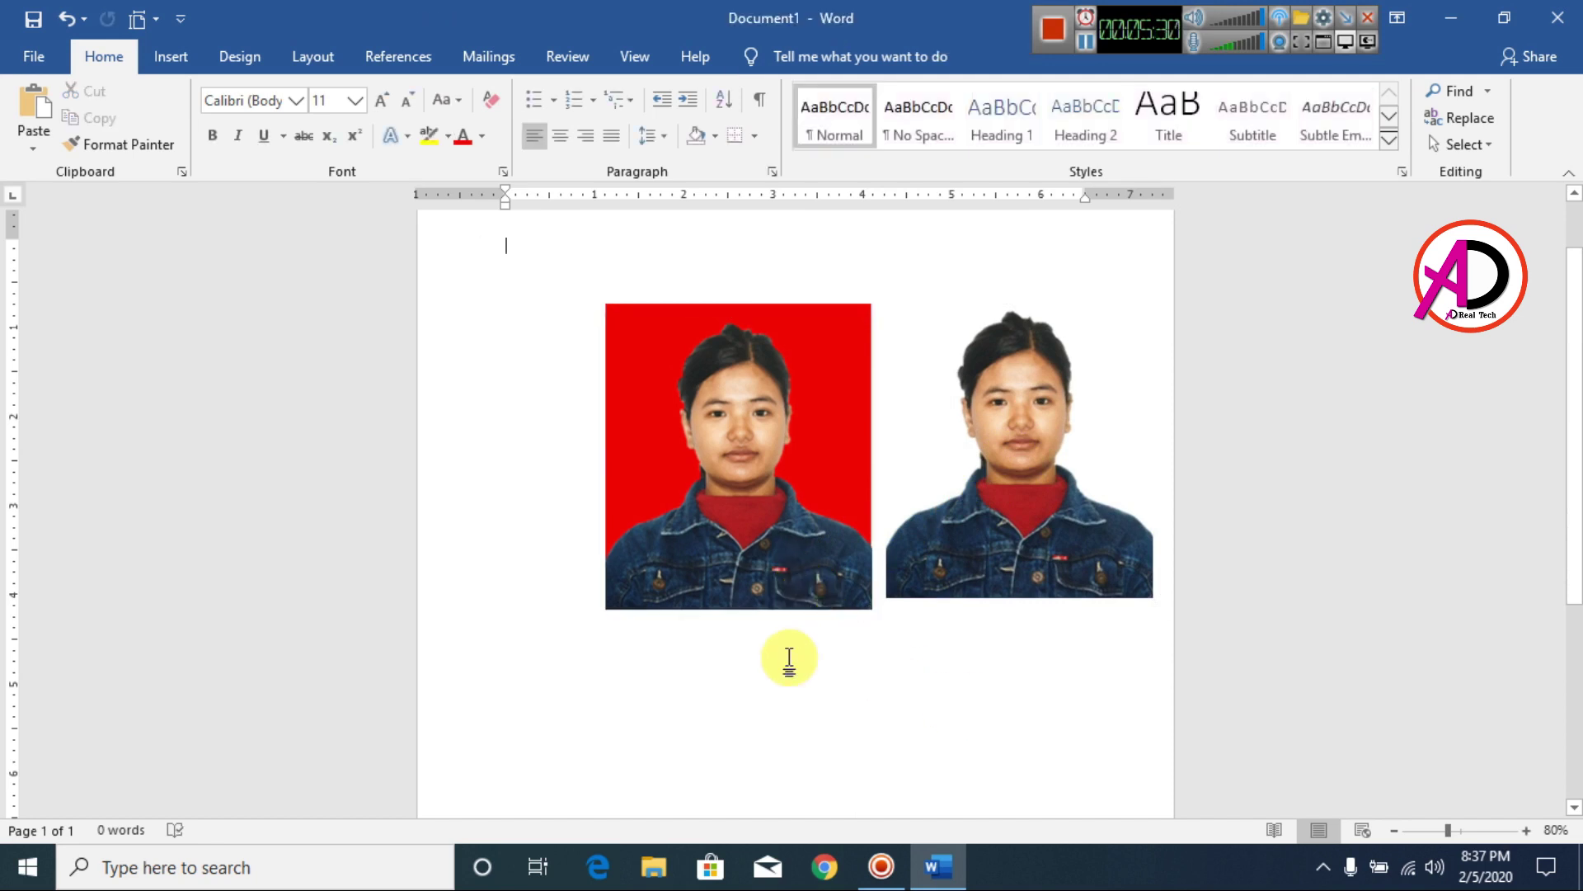
# - Copy the red rectangle onto the right portrait and send it to the back
pyautogui.click(847, 309)
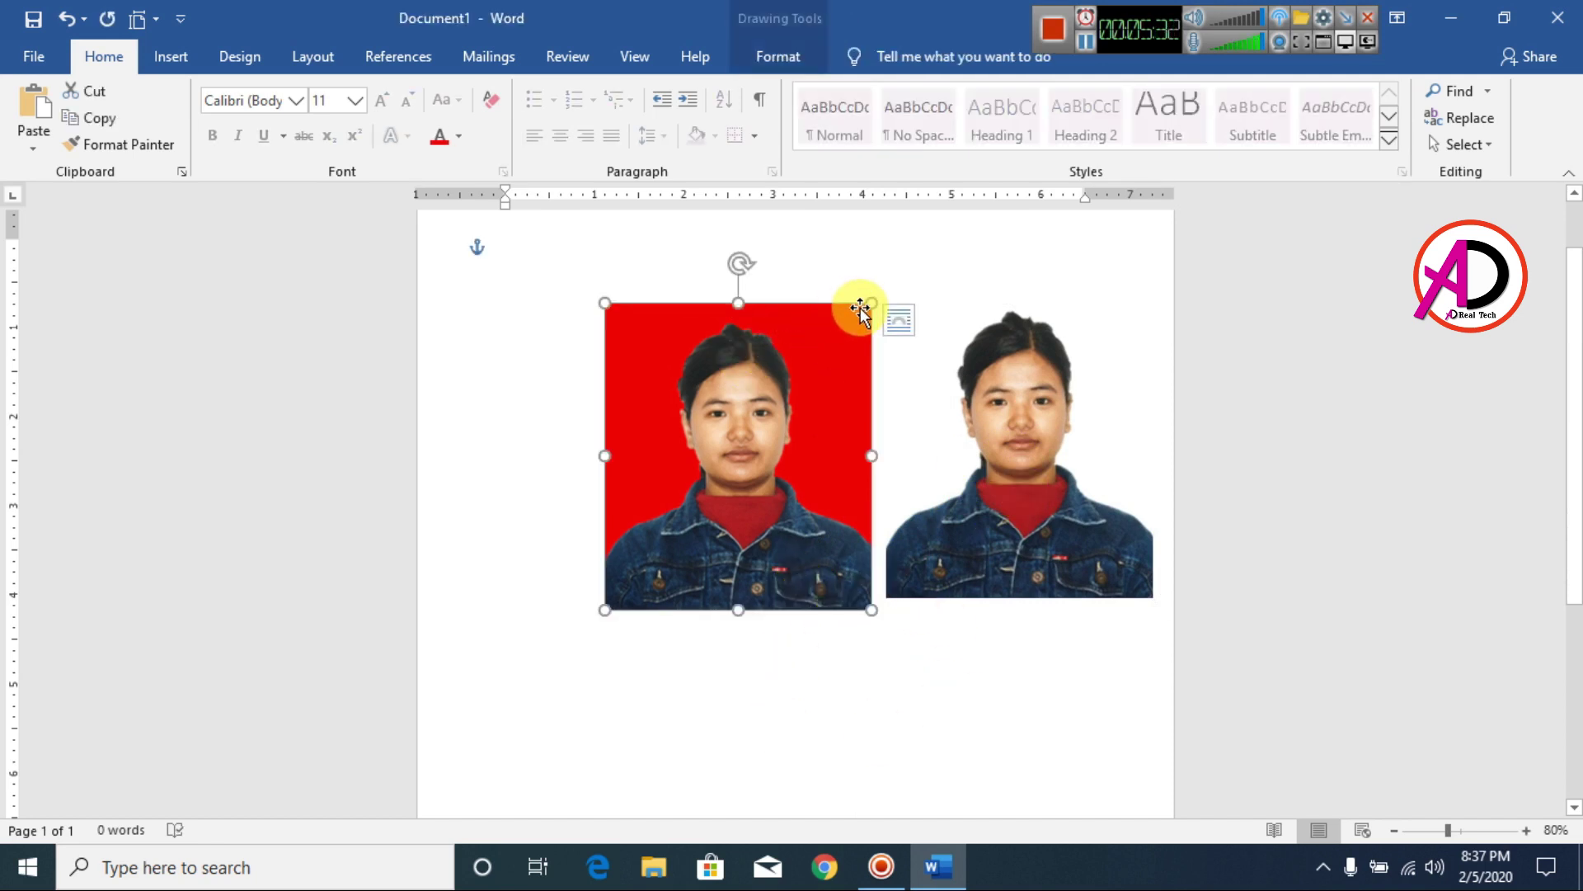
pyautogui.moveTo(828, 385); pyautogui.dragTo(1083, 386)
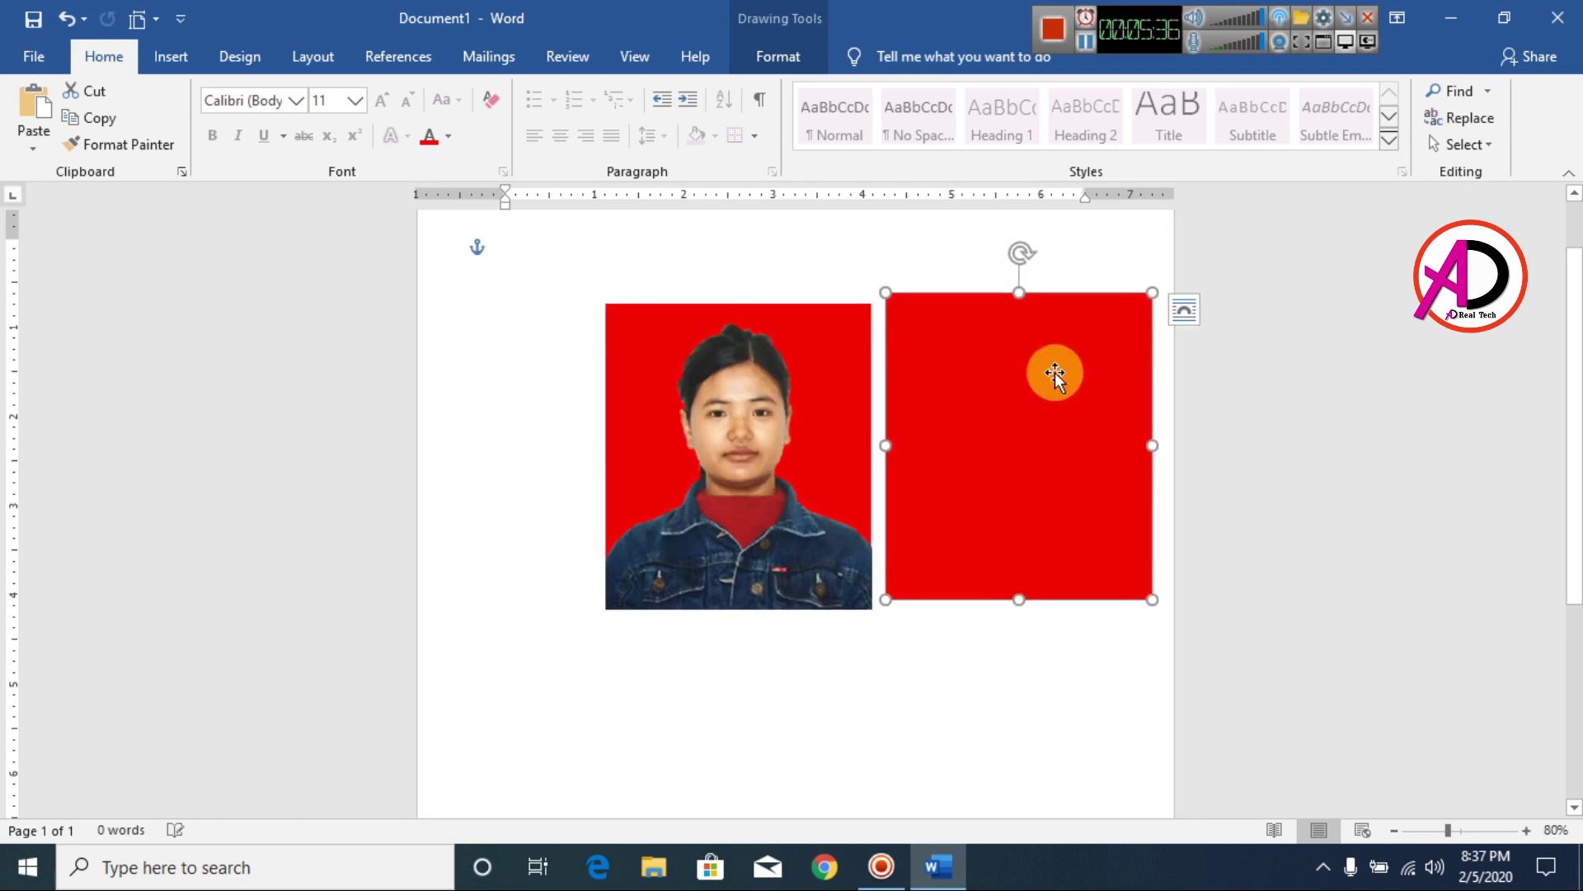
pyautogui.click(791, 58)
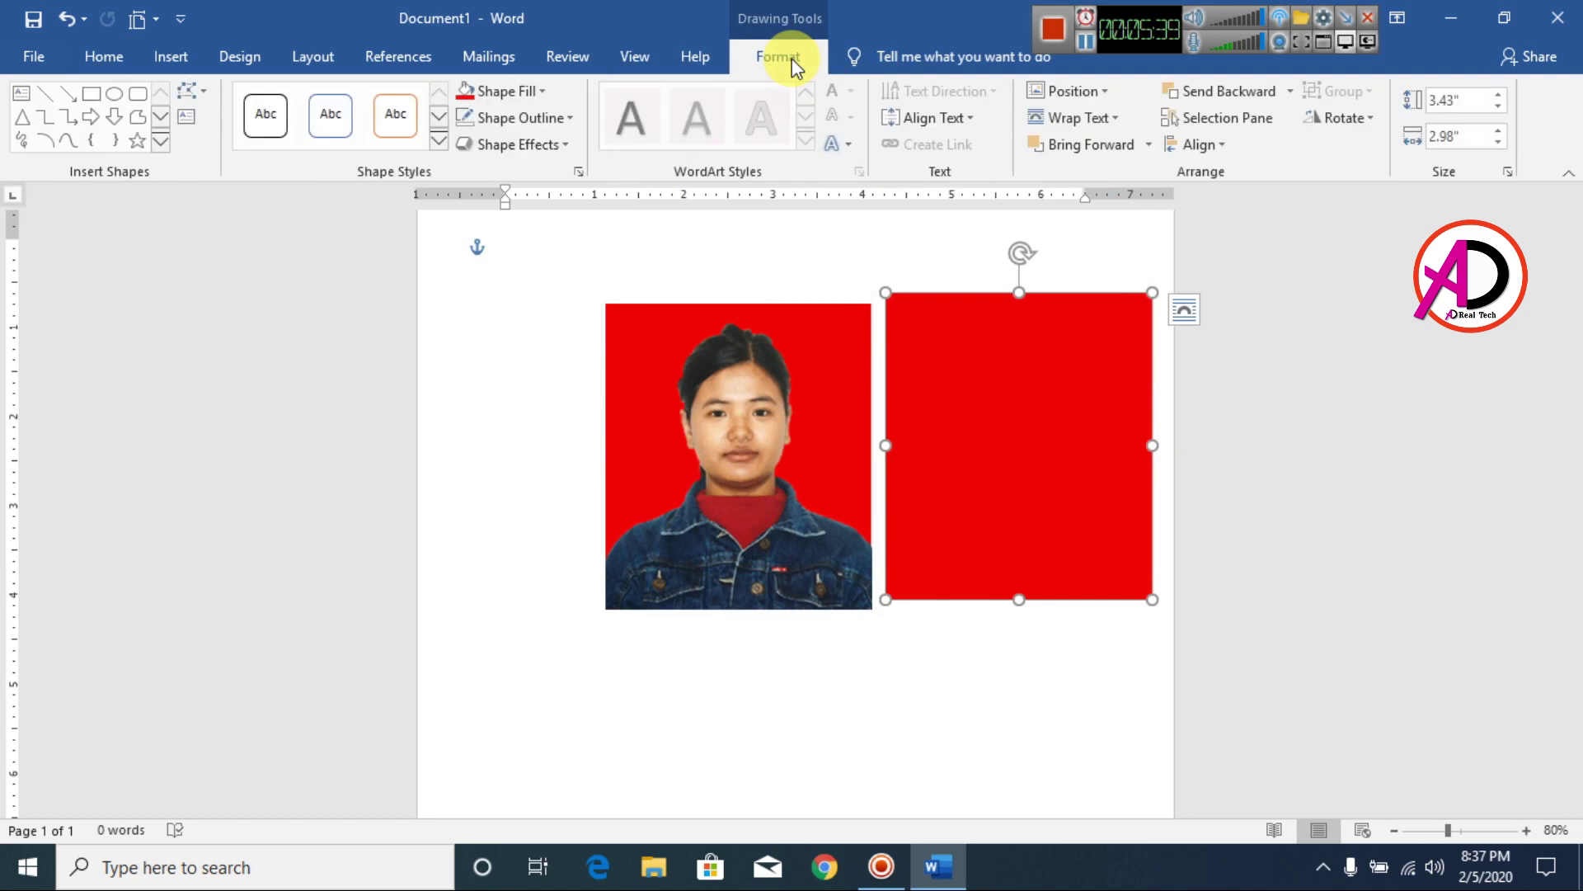
pyautogui.click(1291, 93)
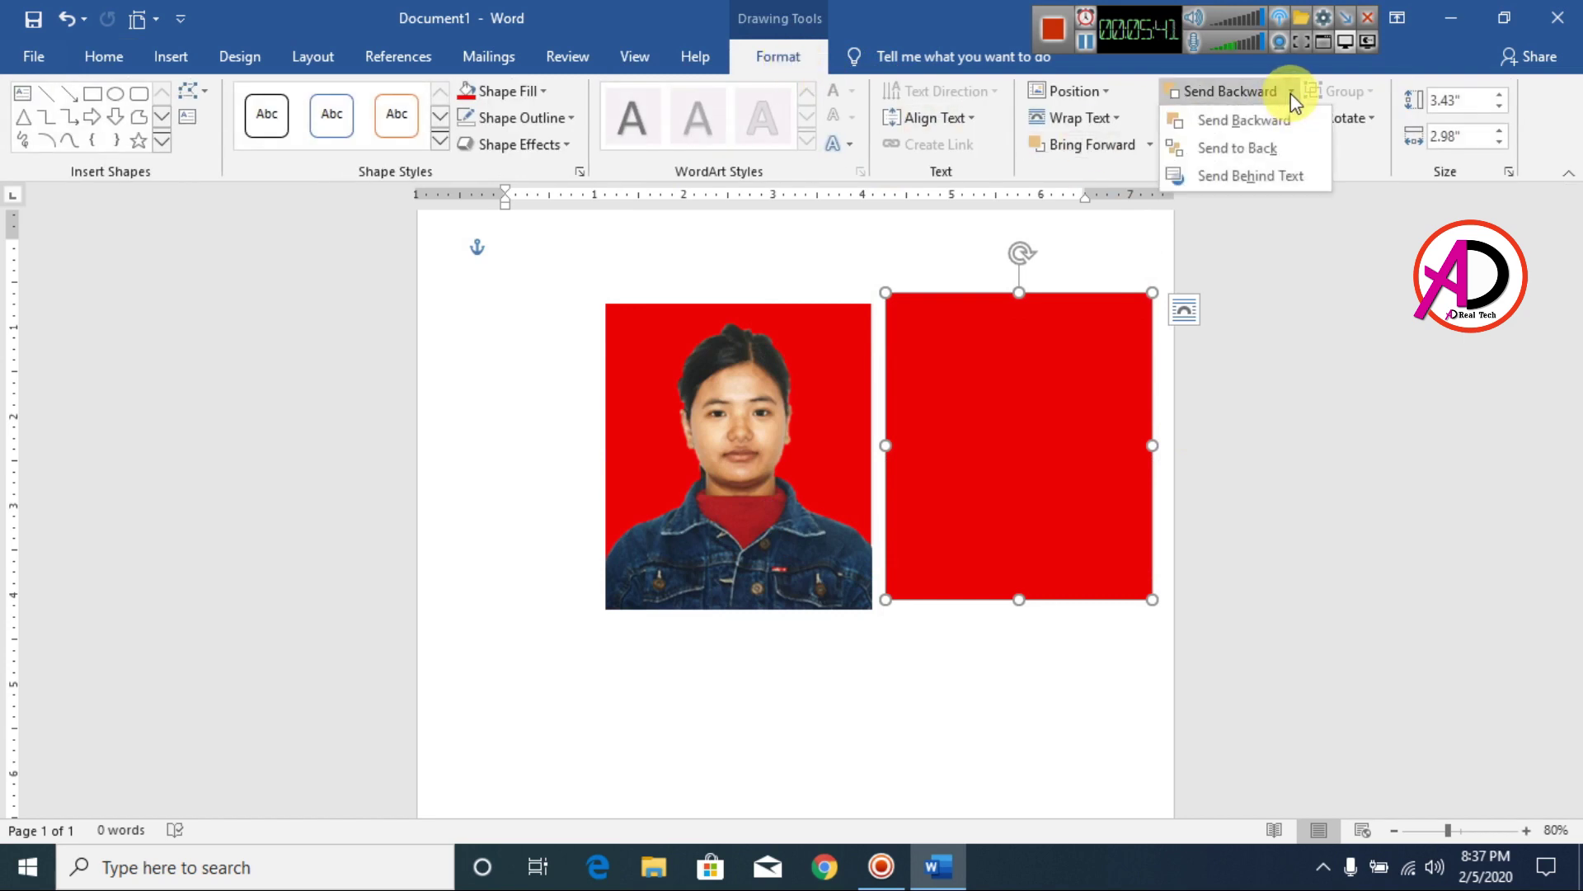
pyautogui.click(1254, 147)
# - Change the right rectangle's fill to yellow
pyautogui.click(535, 92)
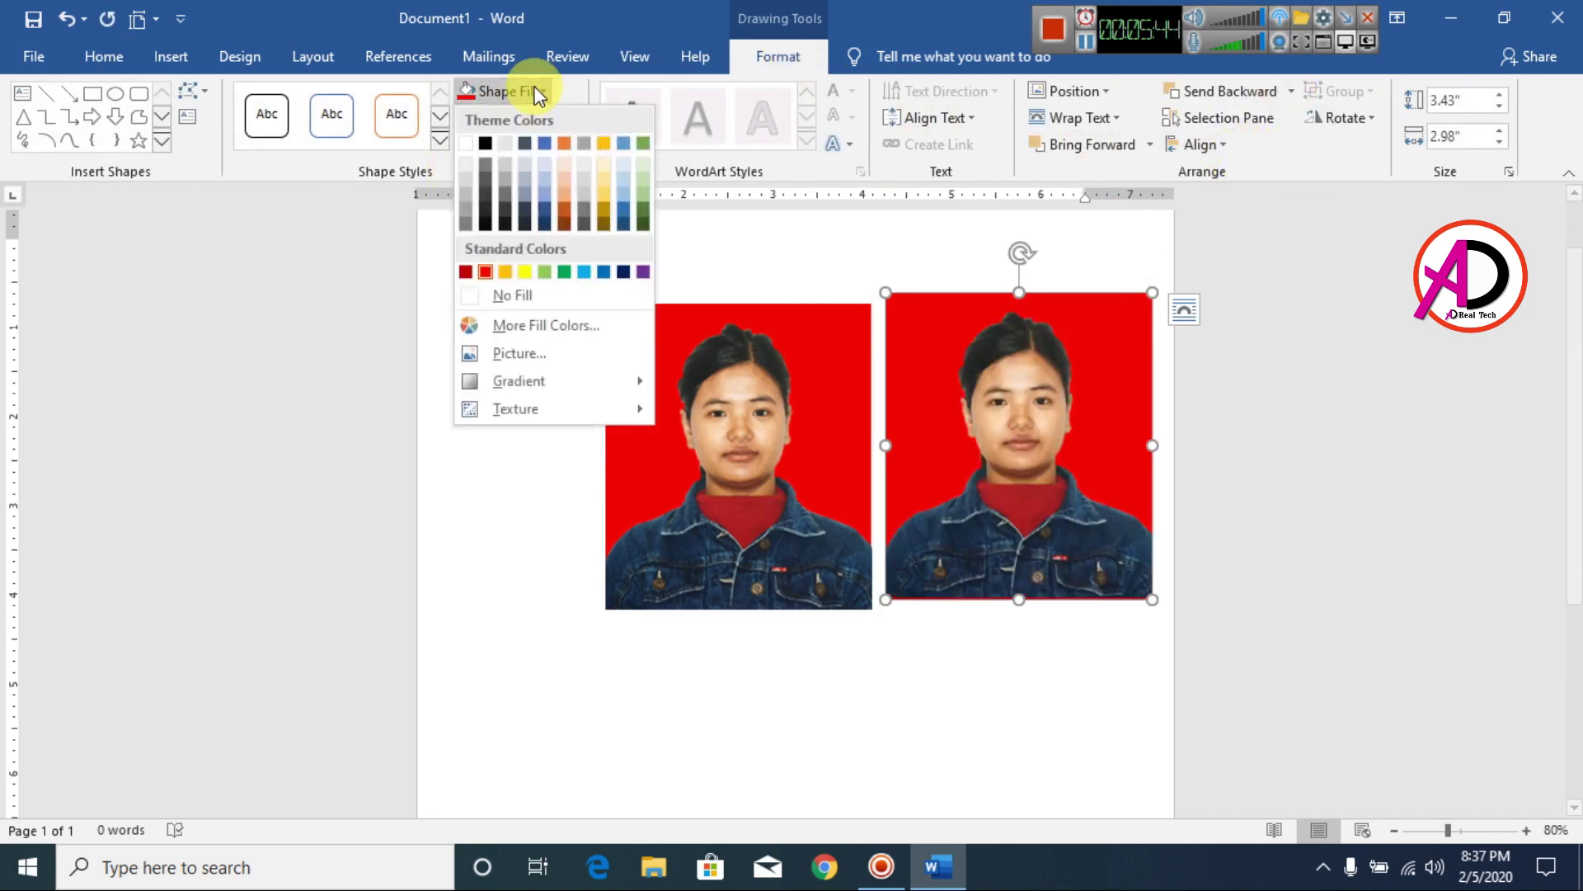
pyautogui.click(525, 272)
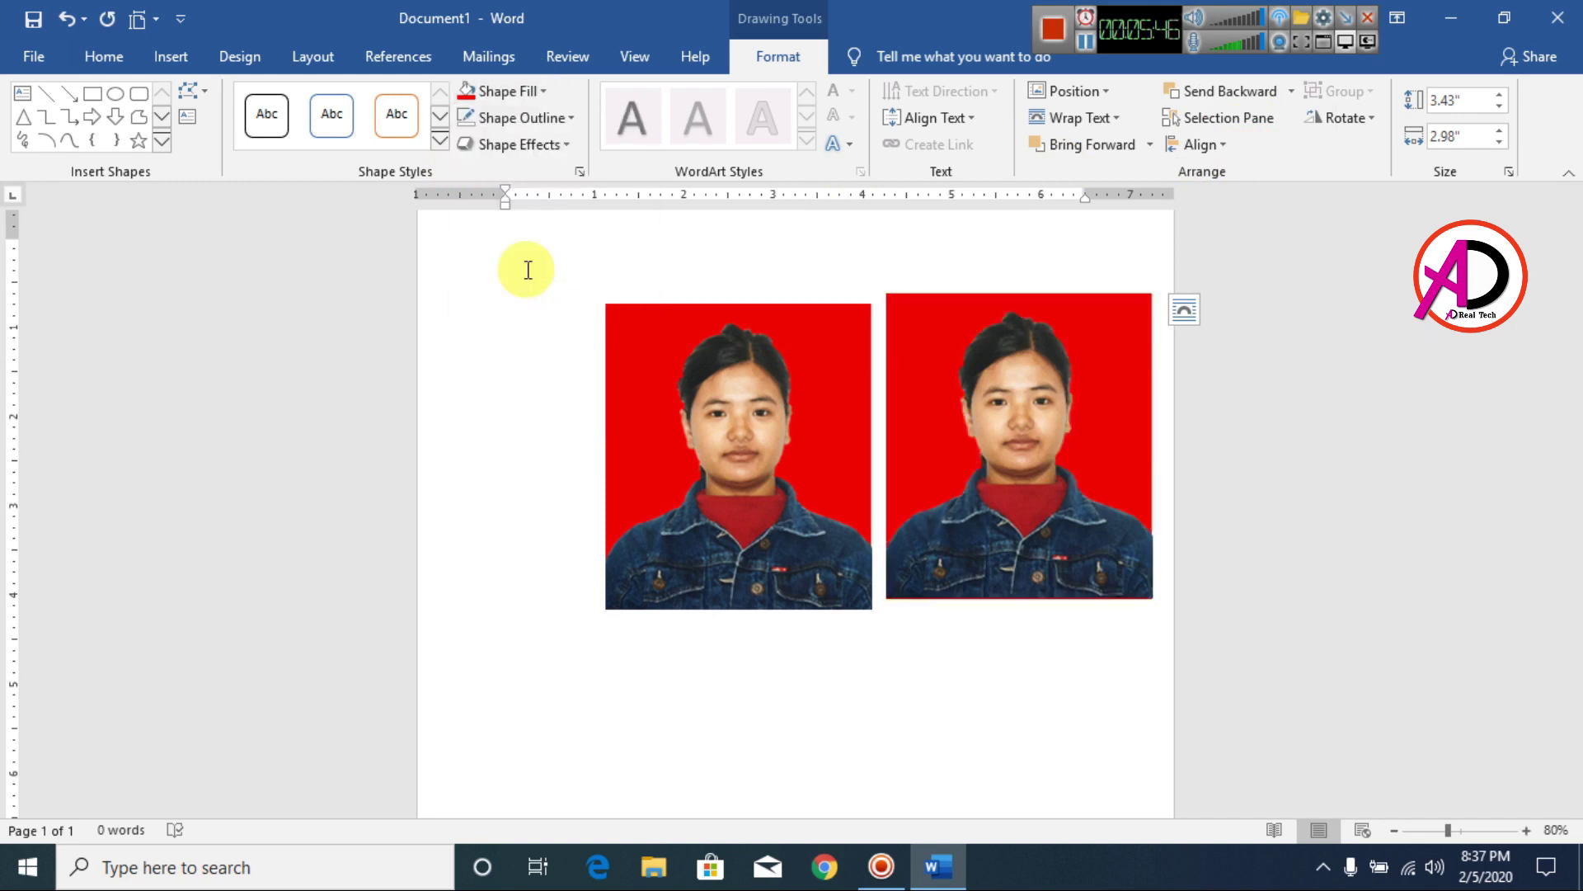
pyautogui.click(1072, 694)
pyautogui.click(1043, 592)
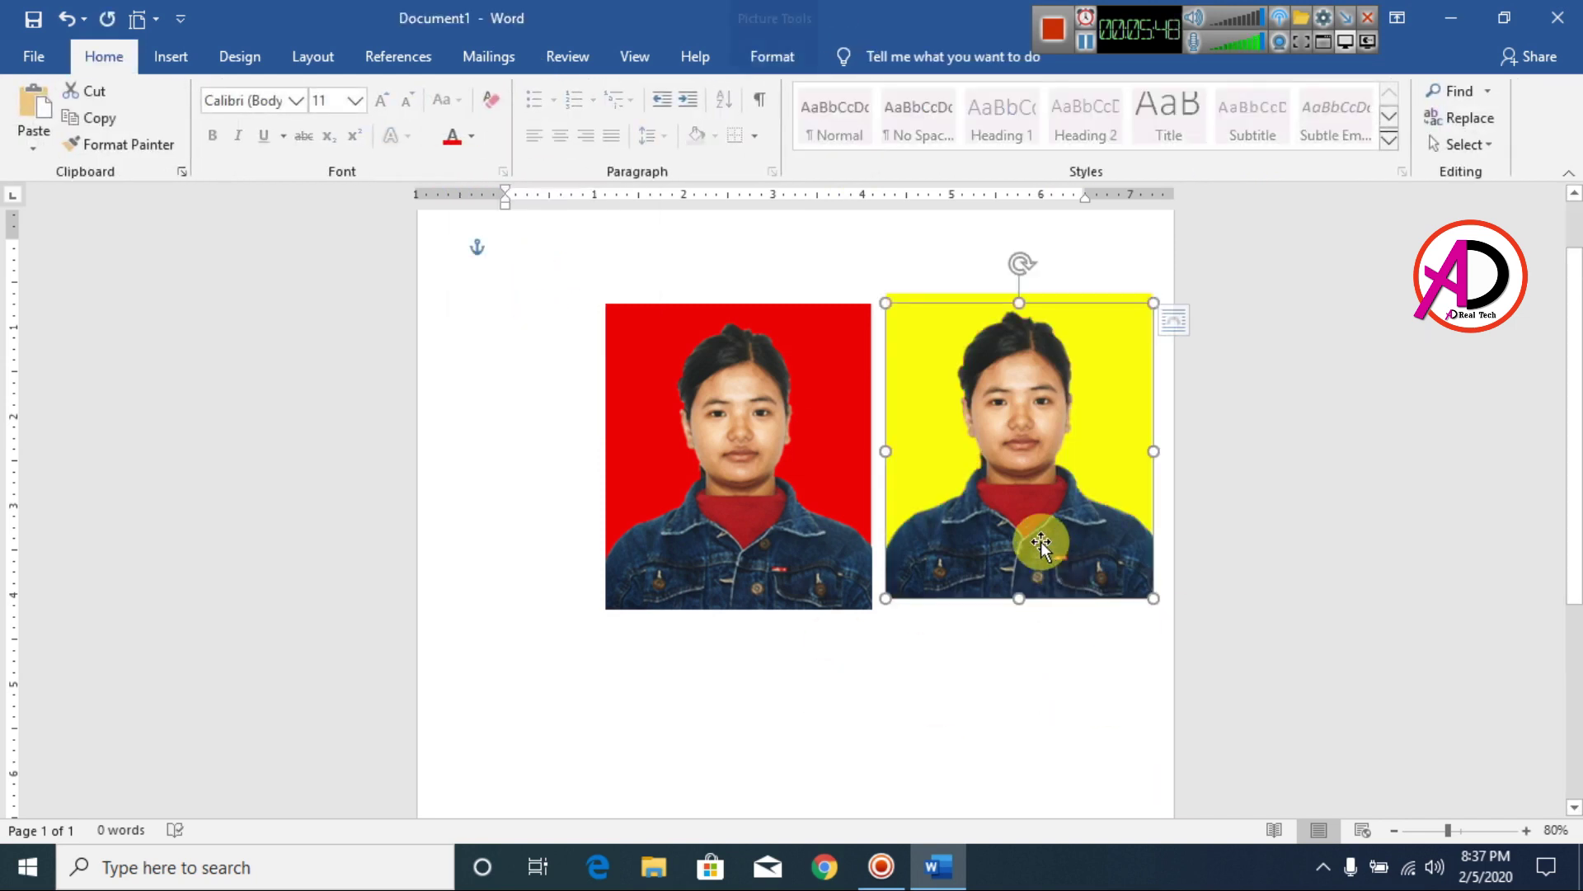
pyautogui.click(1025, 661)
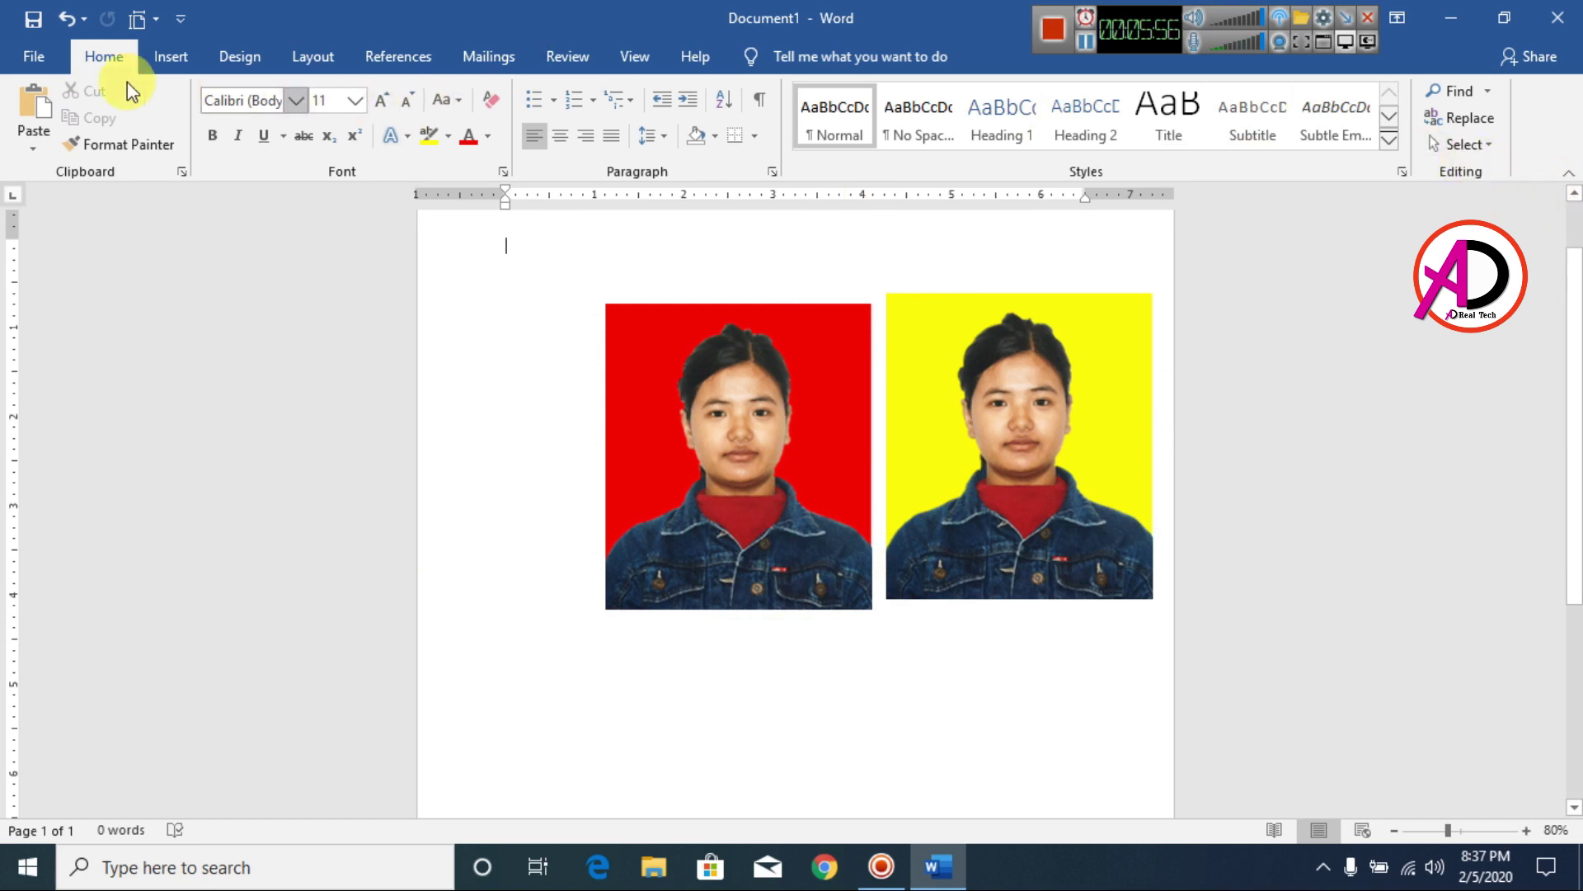
# - Group the left portrait with its red rectangle and shift the group toward the left margin
pyautogui.click(1458, 146)
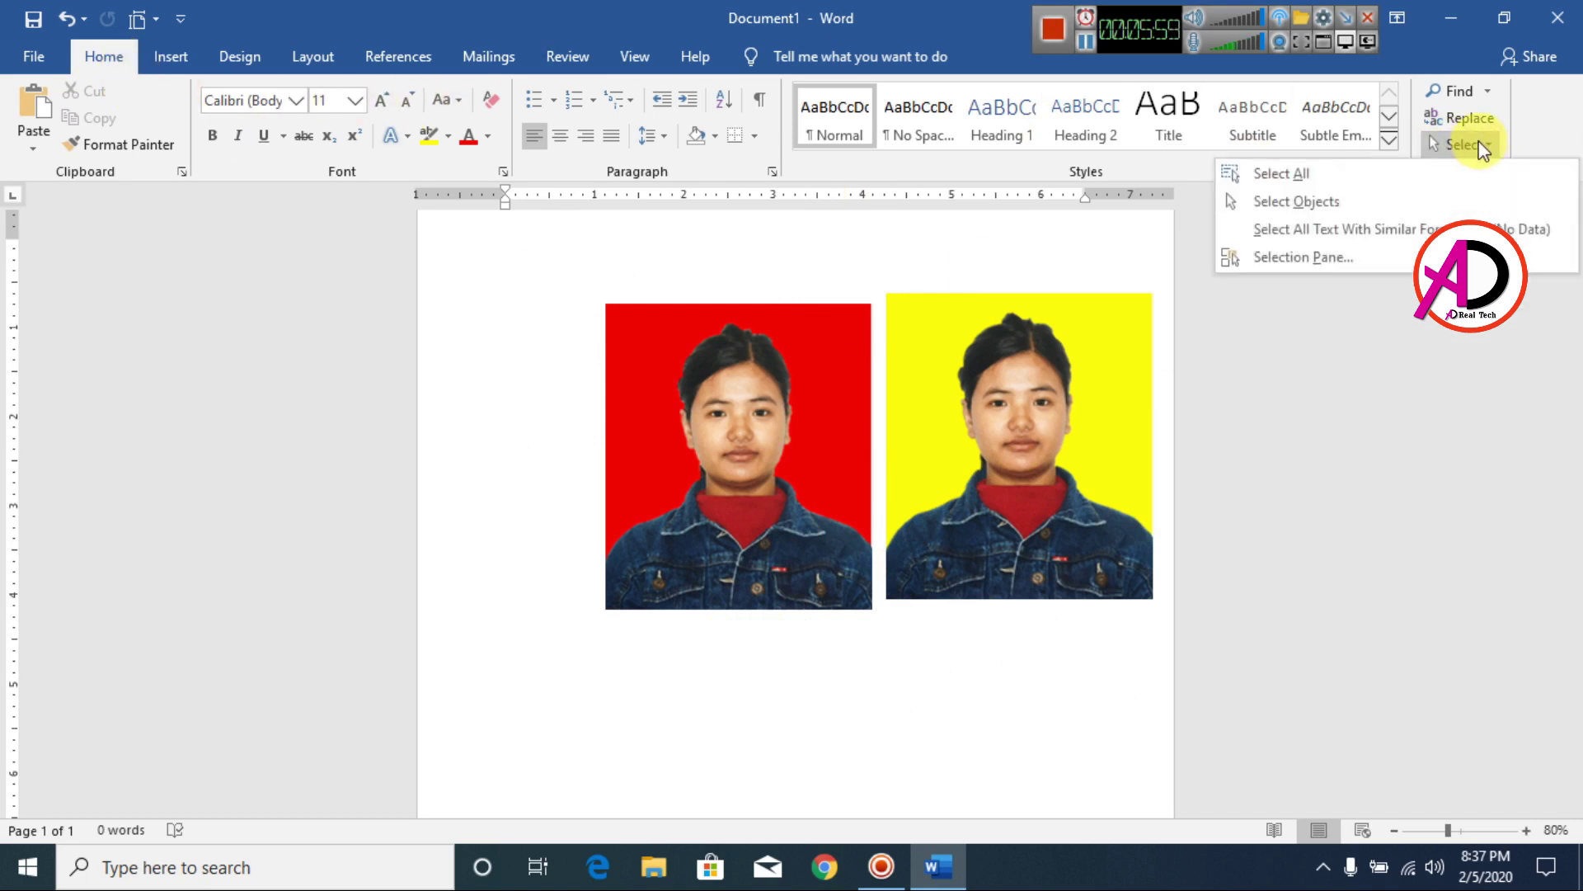
pyautogui.click(1300, 205)
pyautogui.moveTo(569, 269); pyautogui.dragTo(878, 664)
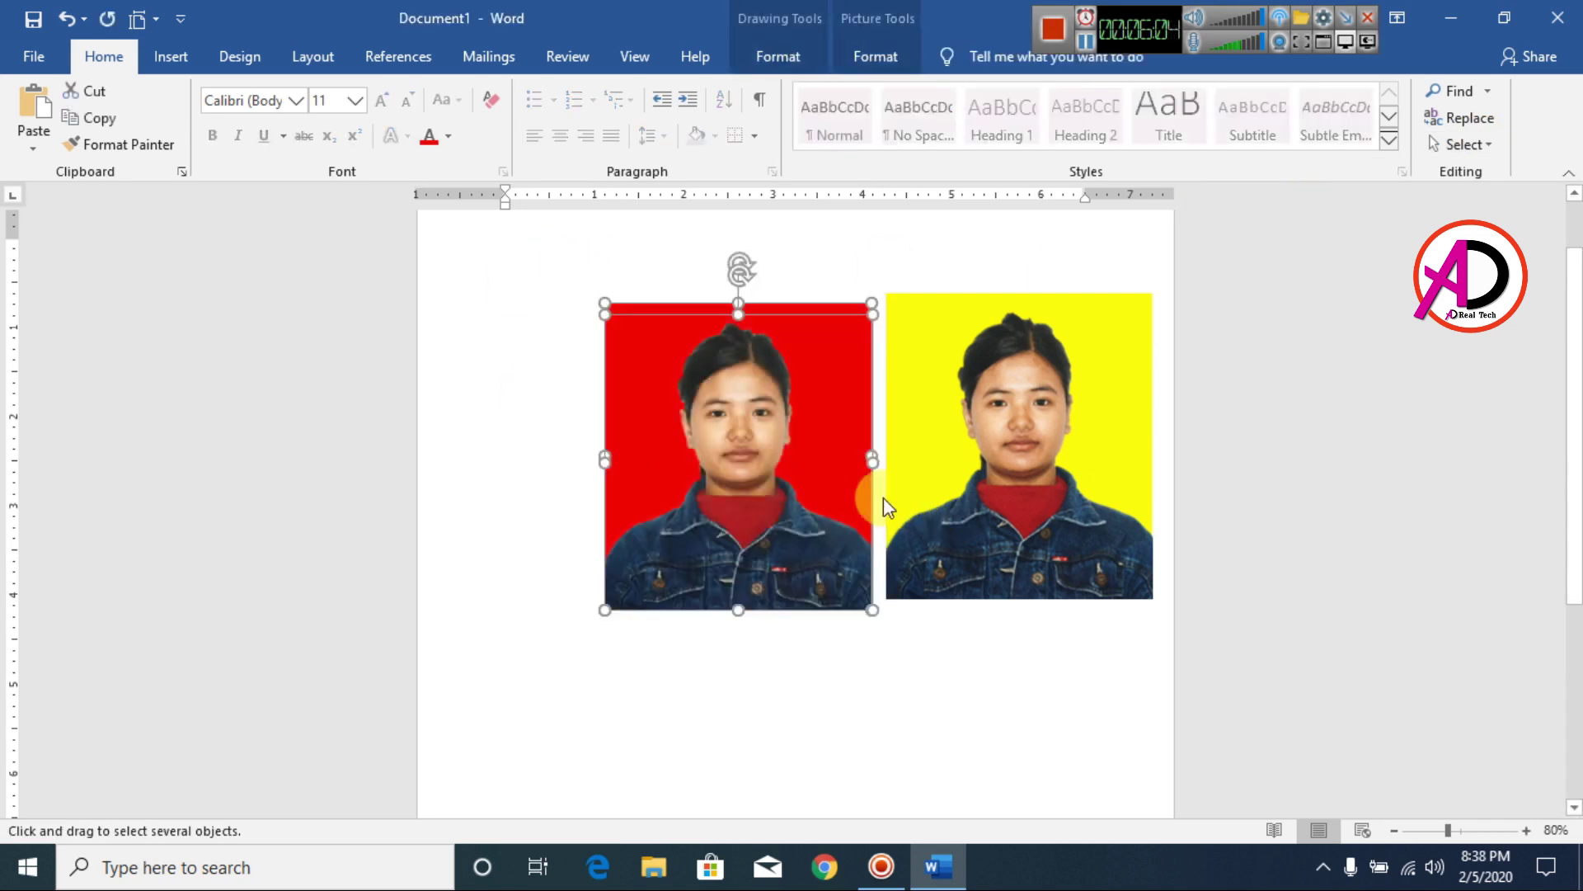
pyautogui.rightClick(773, 372)
pyautogui.moveTo(843, 510)
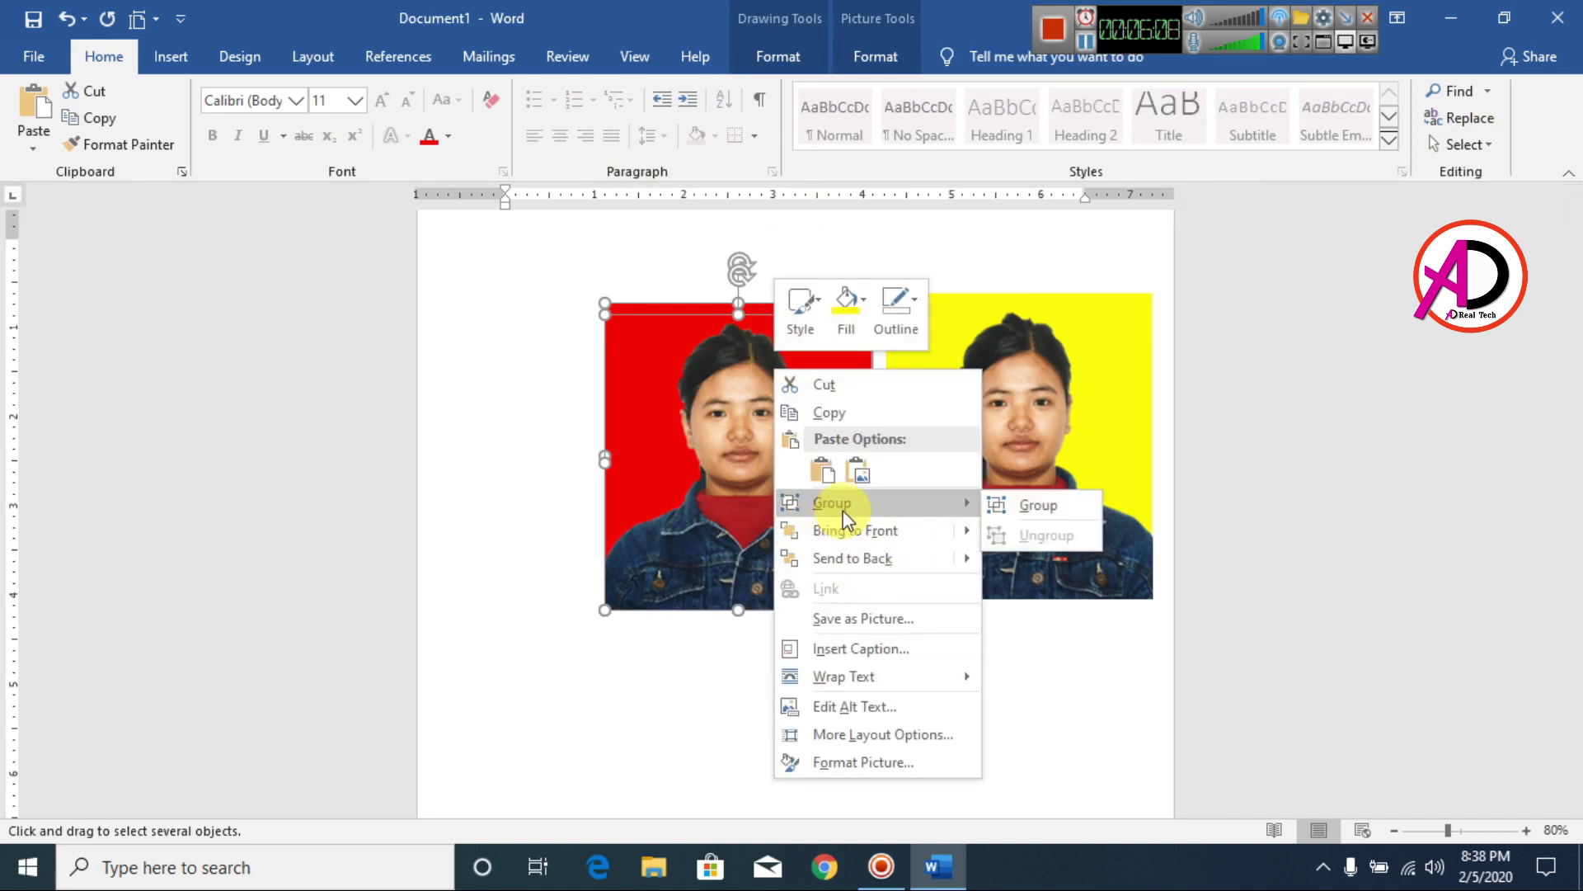
pyautogui.click(590, 512)
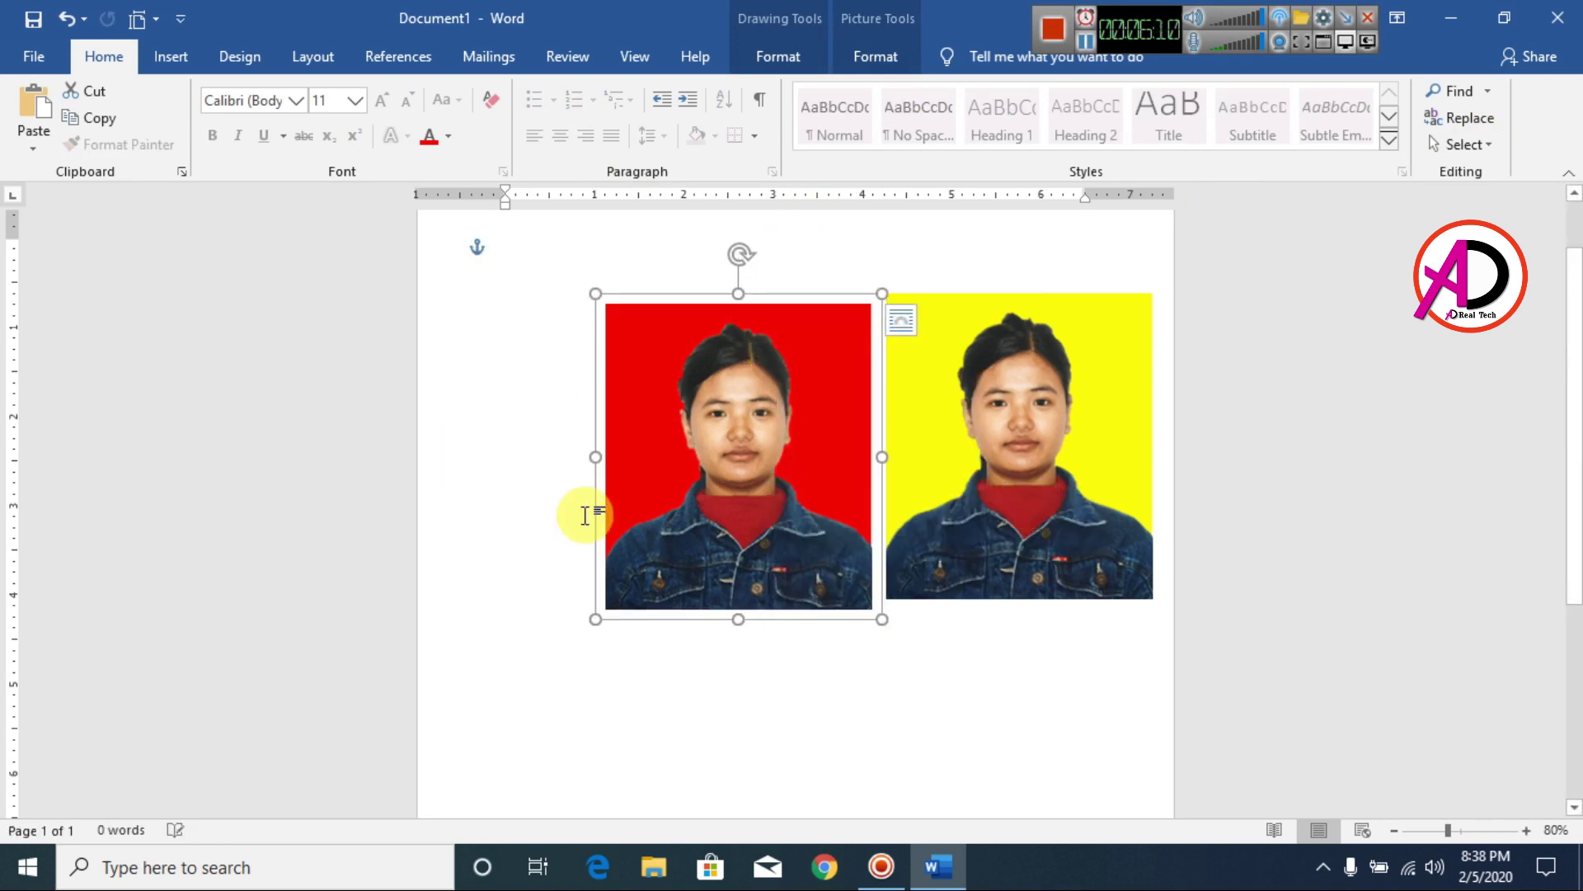
pyautogui.moveTo(726, 499)
pyautogui.mouseDown()
pyautogui.moveTo(633, 492)
pyautogui.moveTo(615, 541)
pyautogui.moveTo(629, 457)
pyautogui.moveTo(644, 480)
pyautogui.mouseUp()
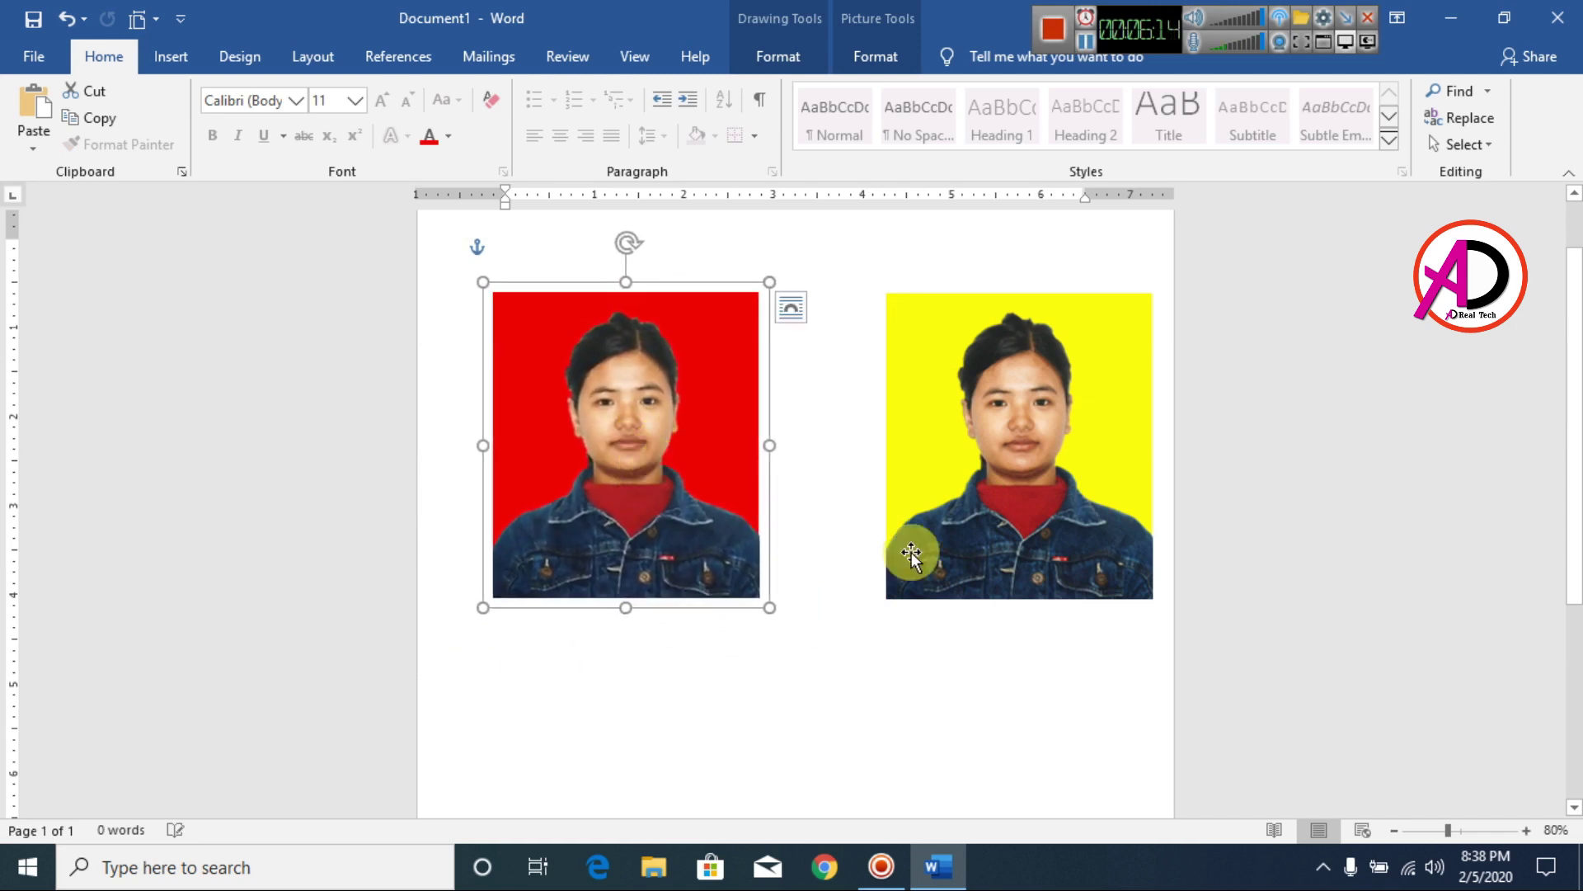
pyautogui.click(993, 682)
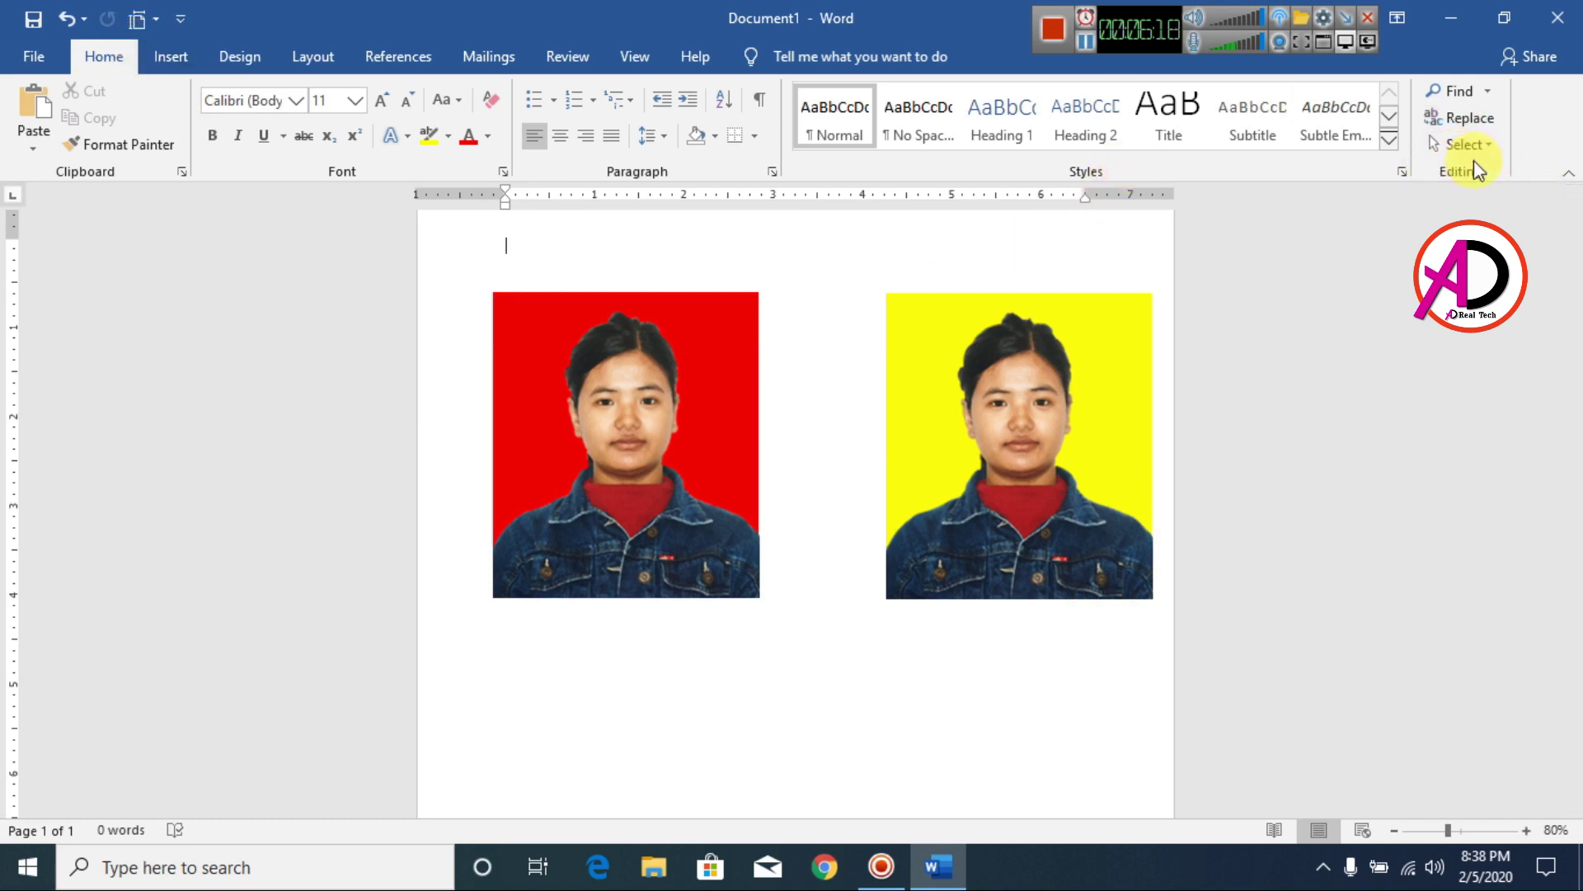
# - Group the right portrait with its yellow rectangle and position it beside the red portrait
pyautogui.click(1460, 150)
pyautogui.click(1314, 201)
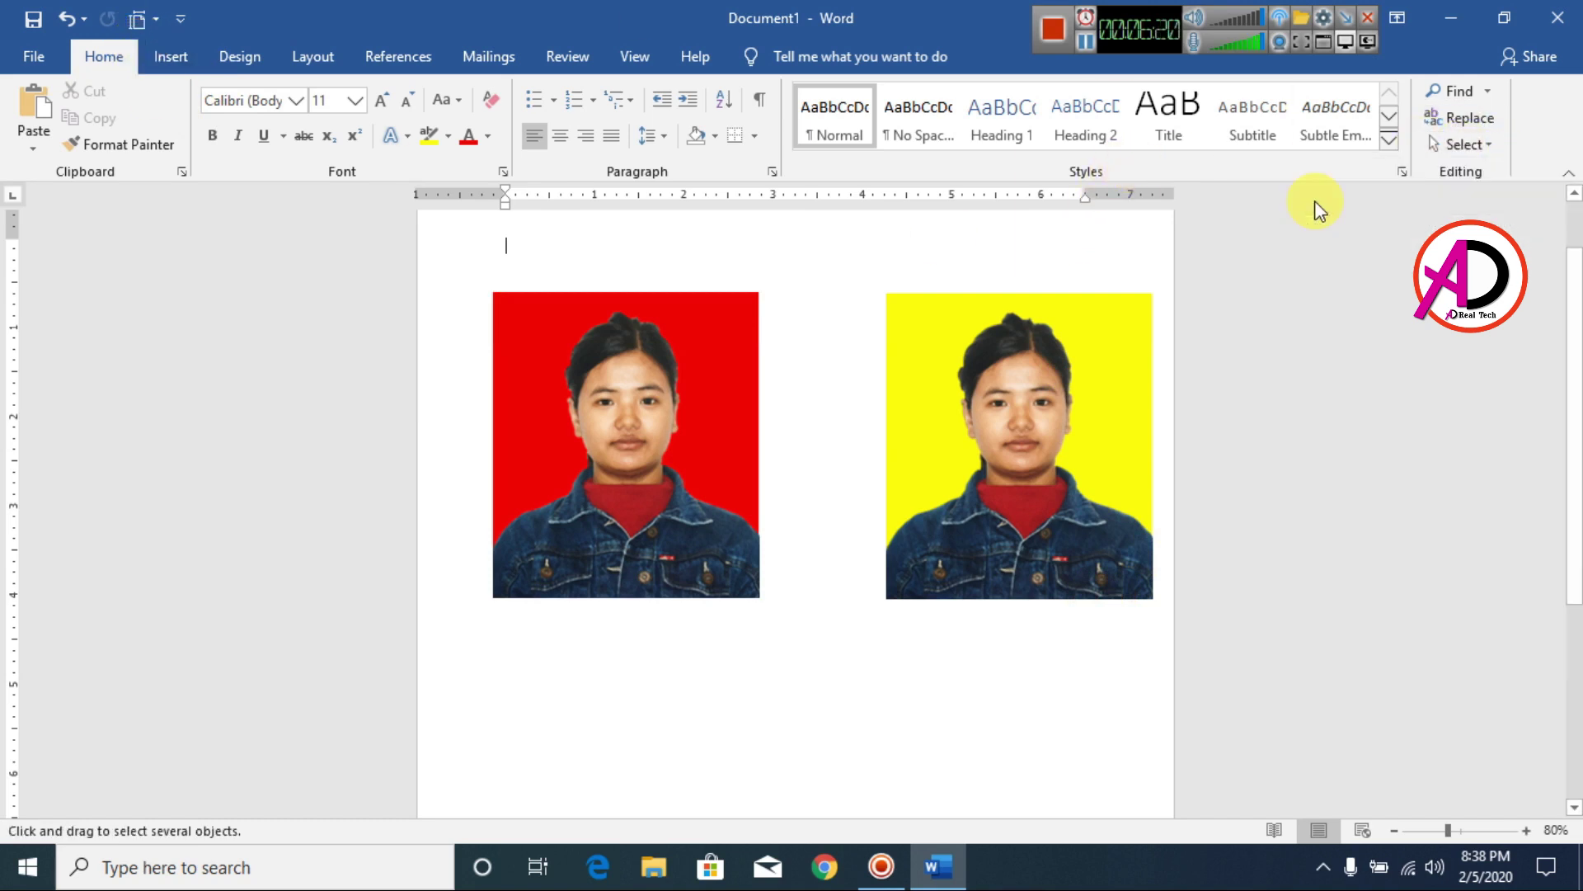
pyautogui.moveTo(836, 243); pyautogui.dragTo(1188, 656)
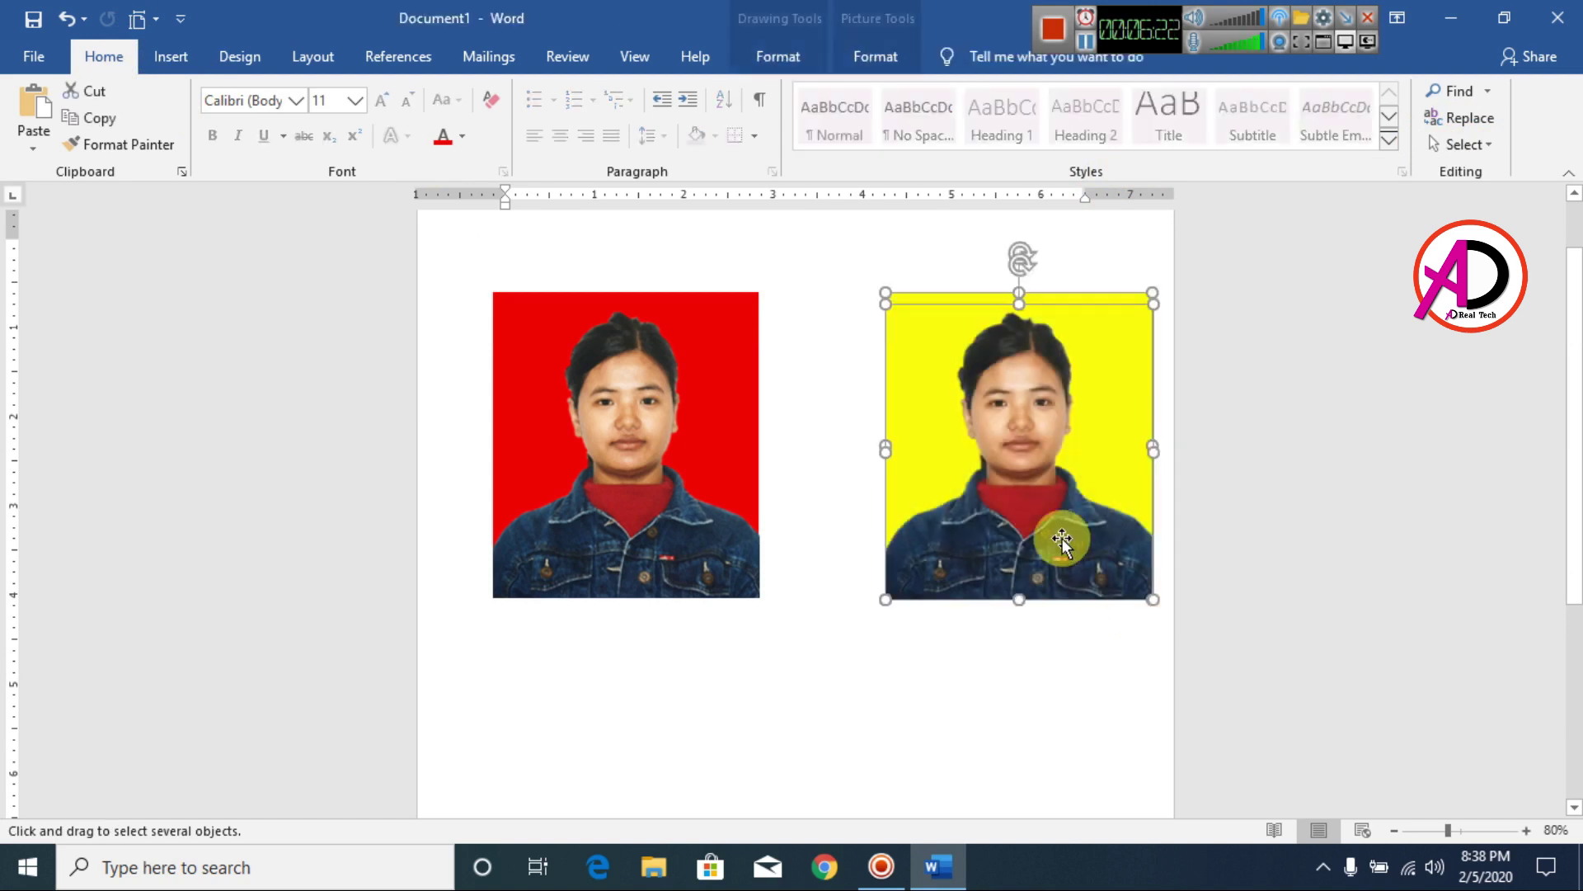
pyautogui.rightClick(1050, 438)
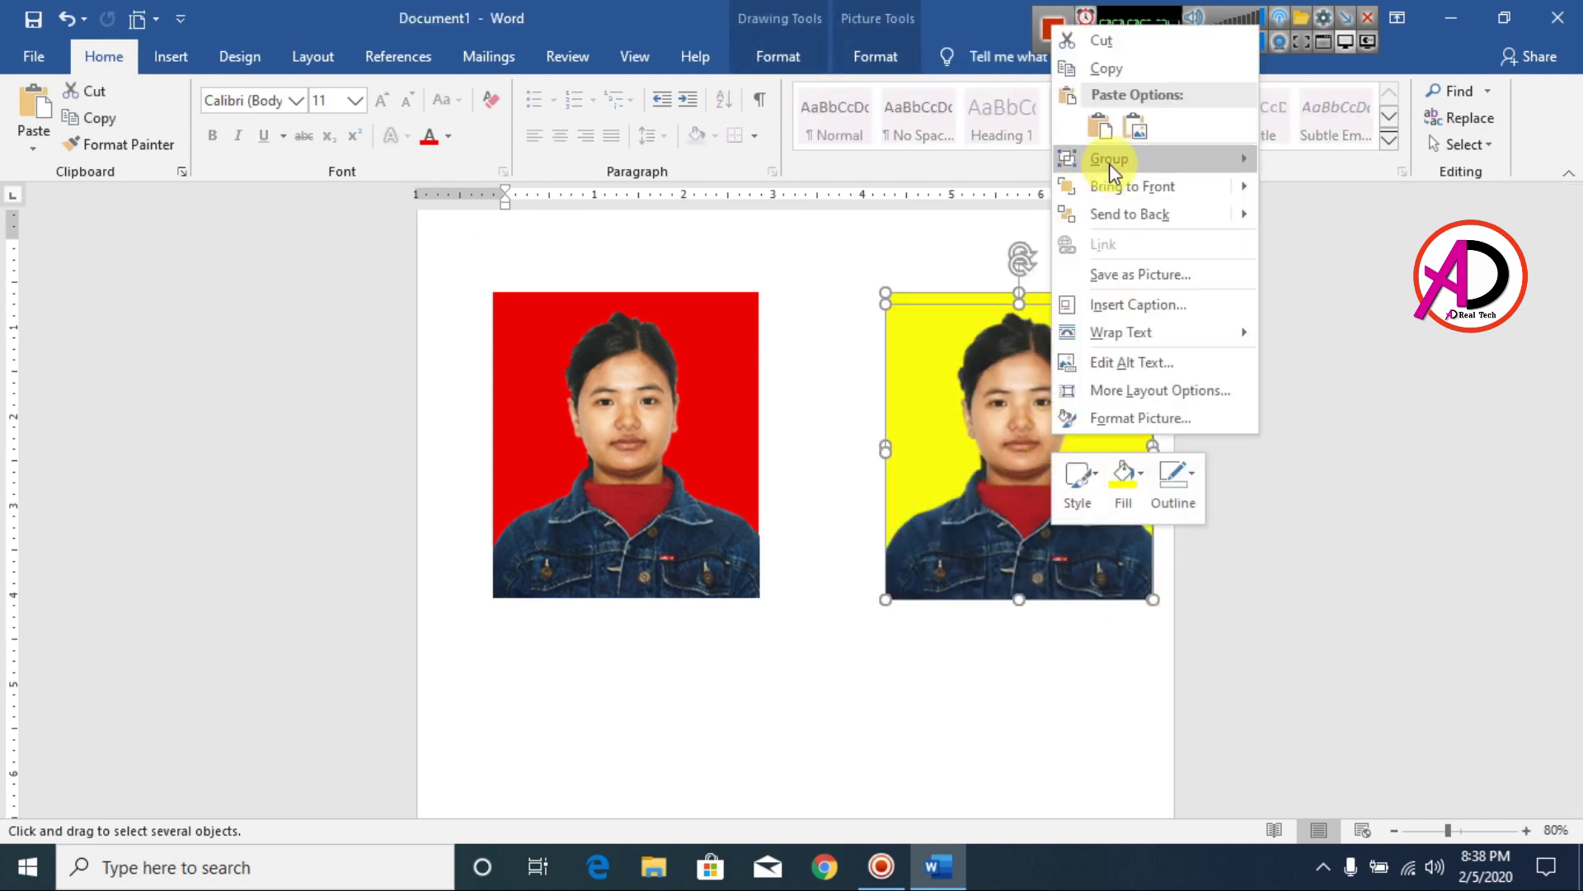
pyautogui.moveTo(1106, 162)
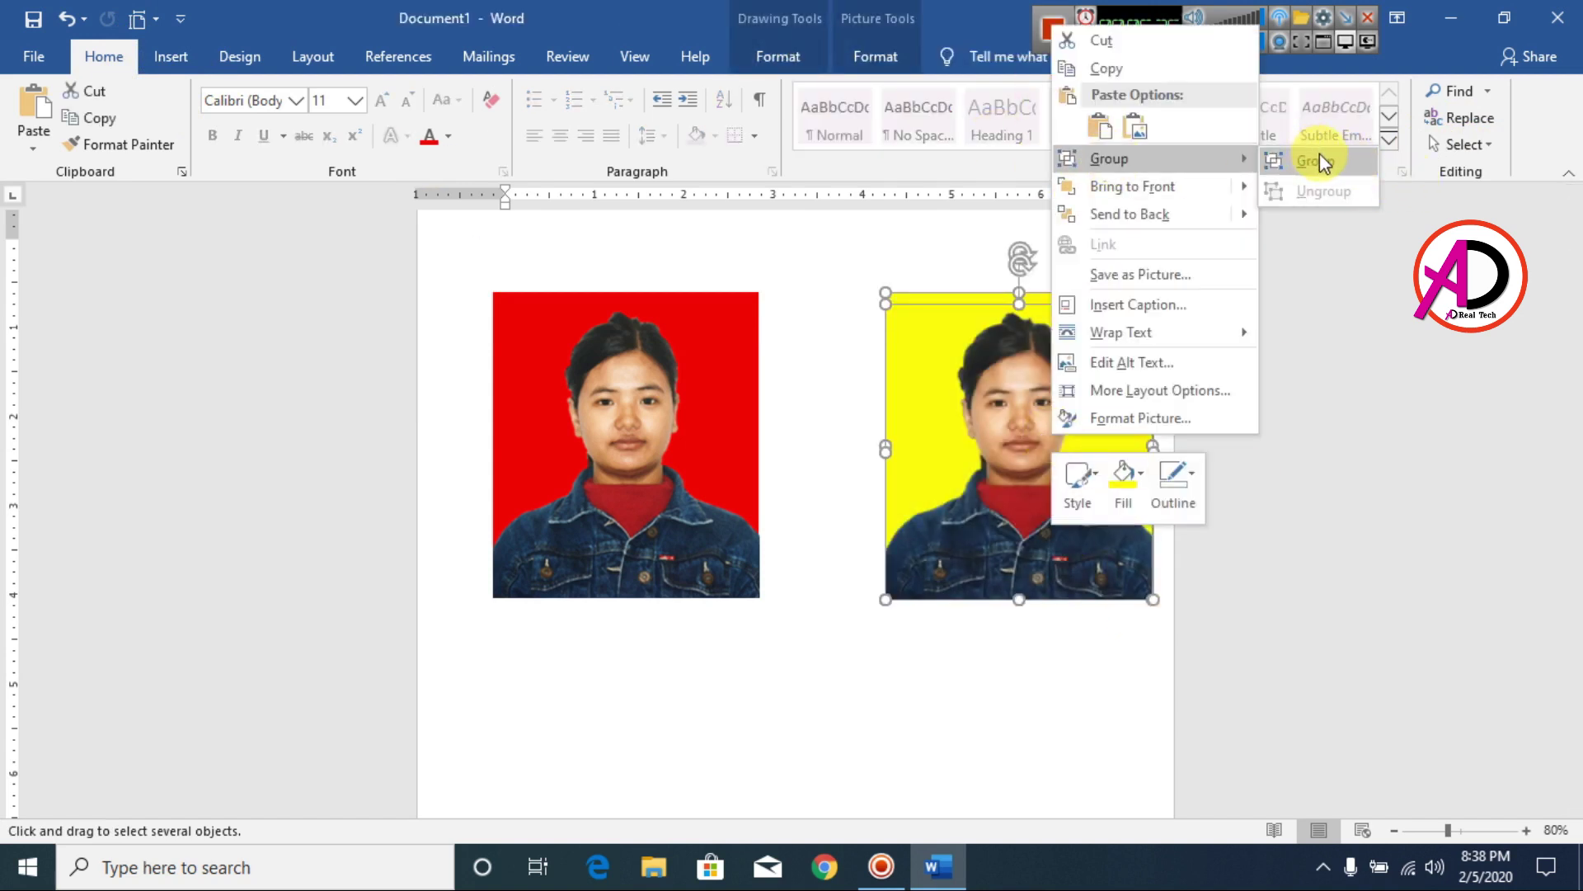
pyautogui.click(990, 424)
pyautogui.moveTo(989, 423); pyautogui.dragTo(936, 417)
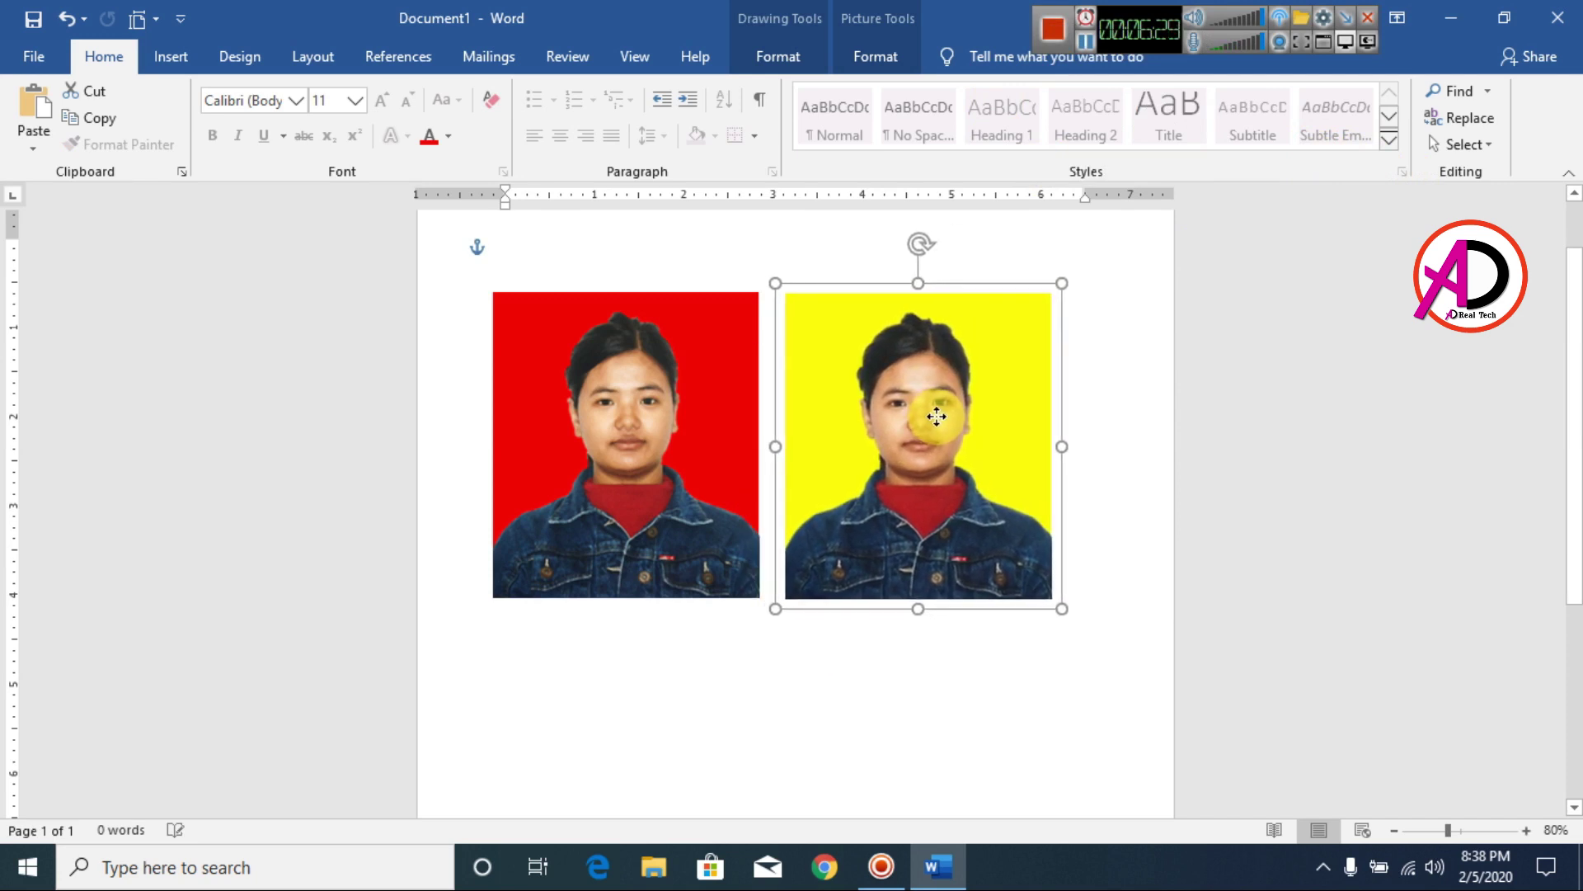
pyautogui.click(962, 682)
pyautogui.moveTo(874, 516); pyautogui.dragTo(910, 515)
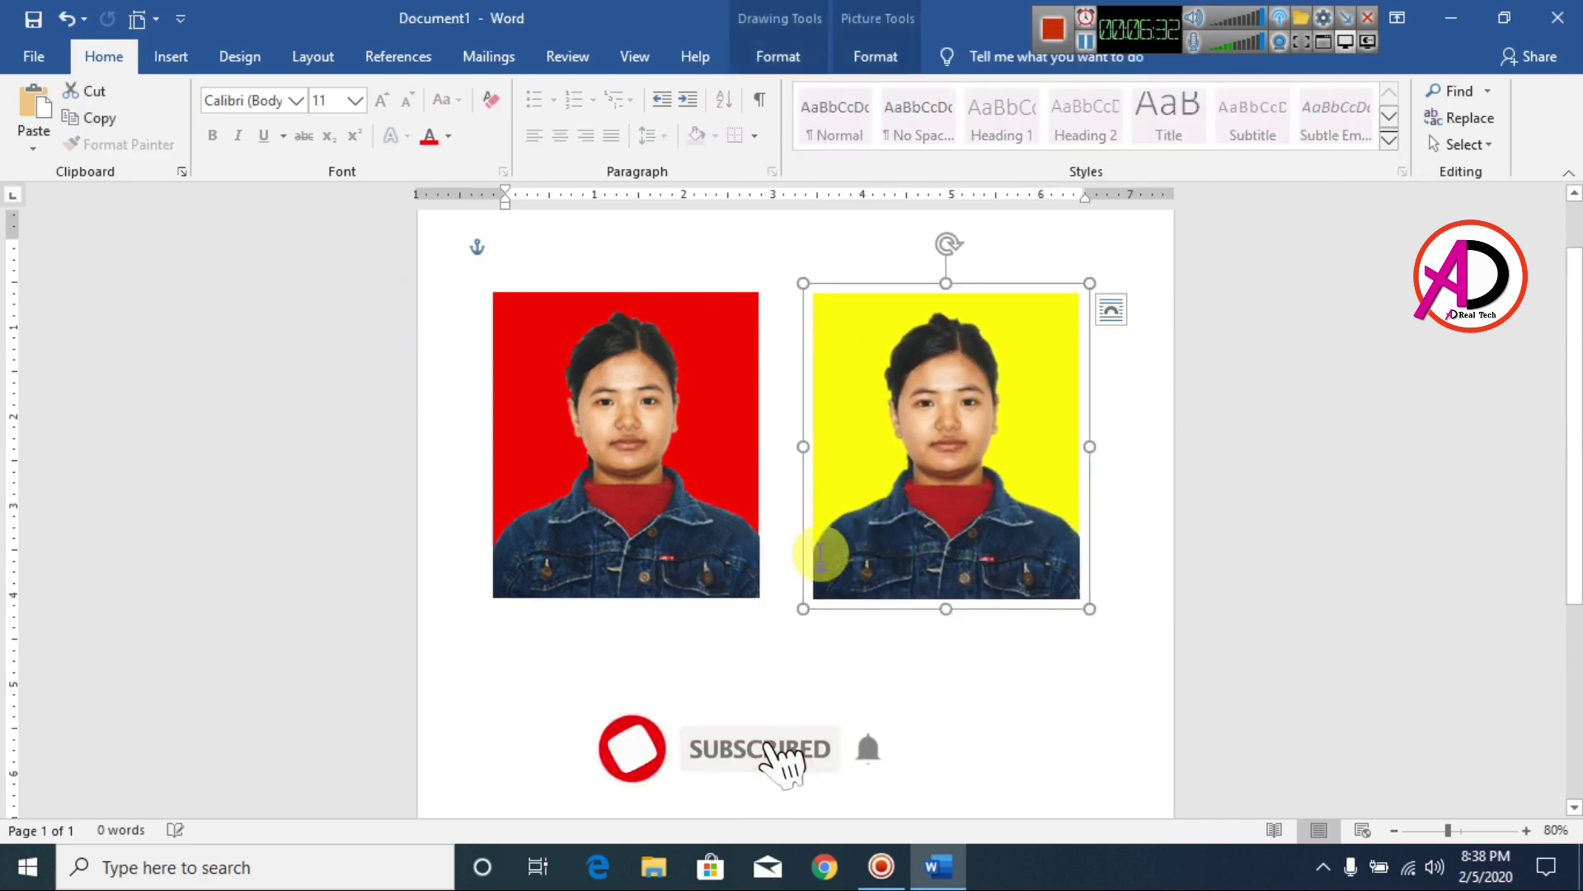
# - Shrink the red portrait group to match the yellow one and align them side by side
pyautogui.click(937, 669)
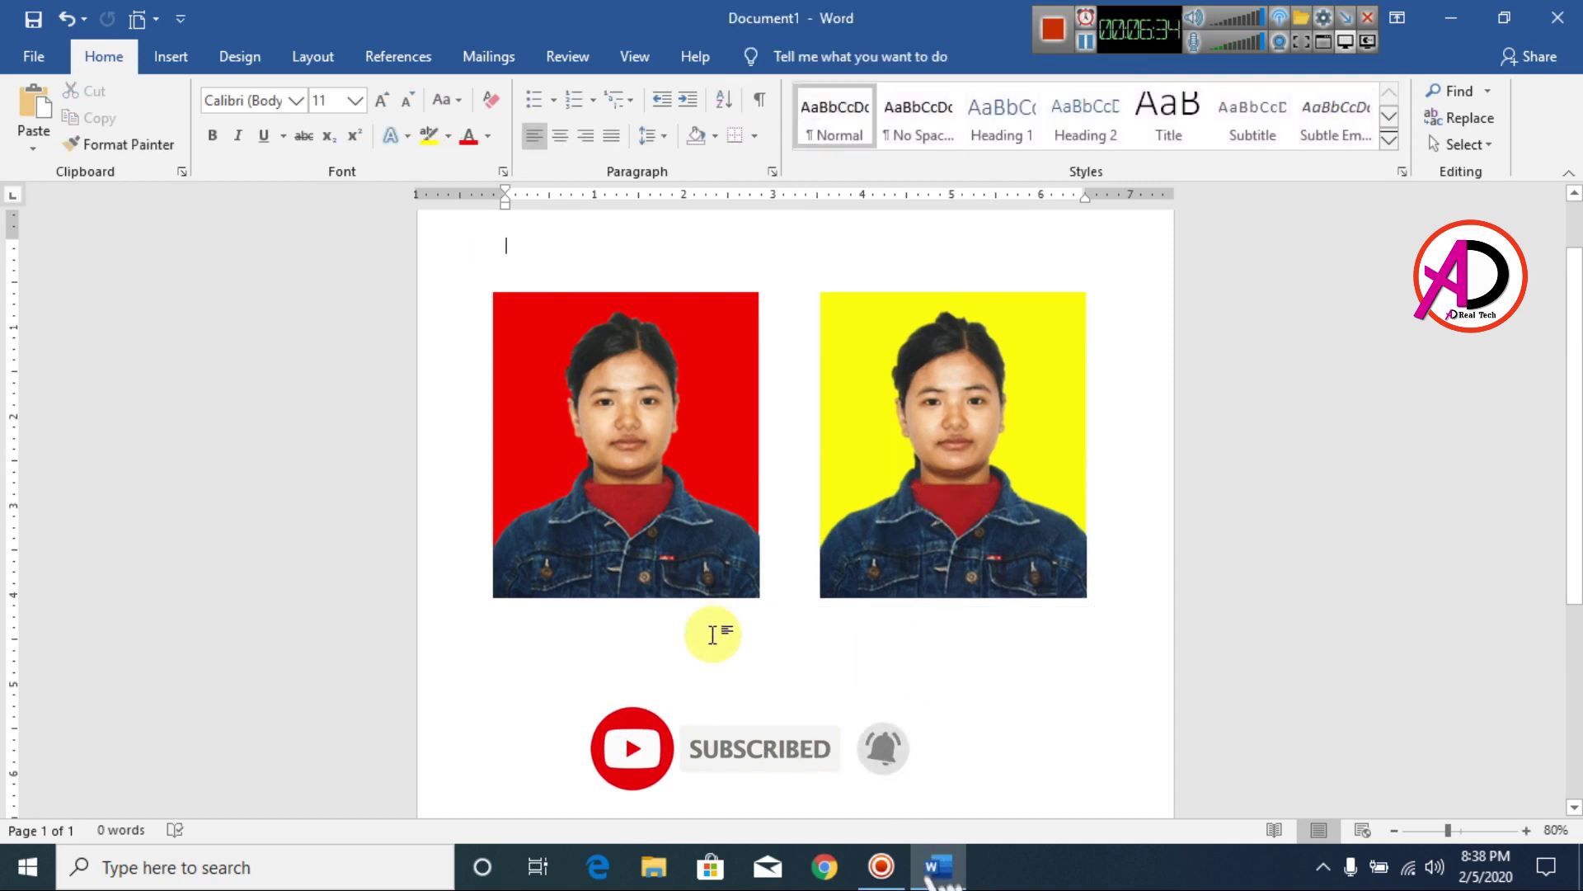
pyautogui.moveTo(880, 470); pyautogui.dragTo(912, 468)
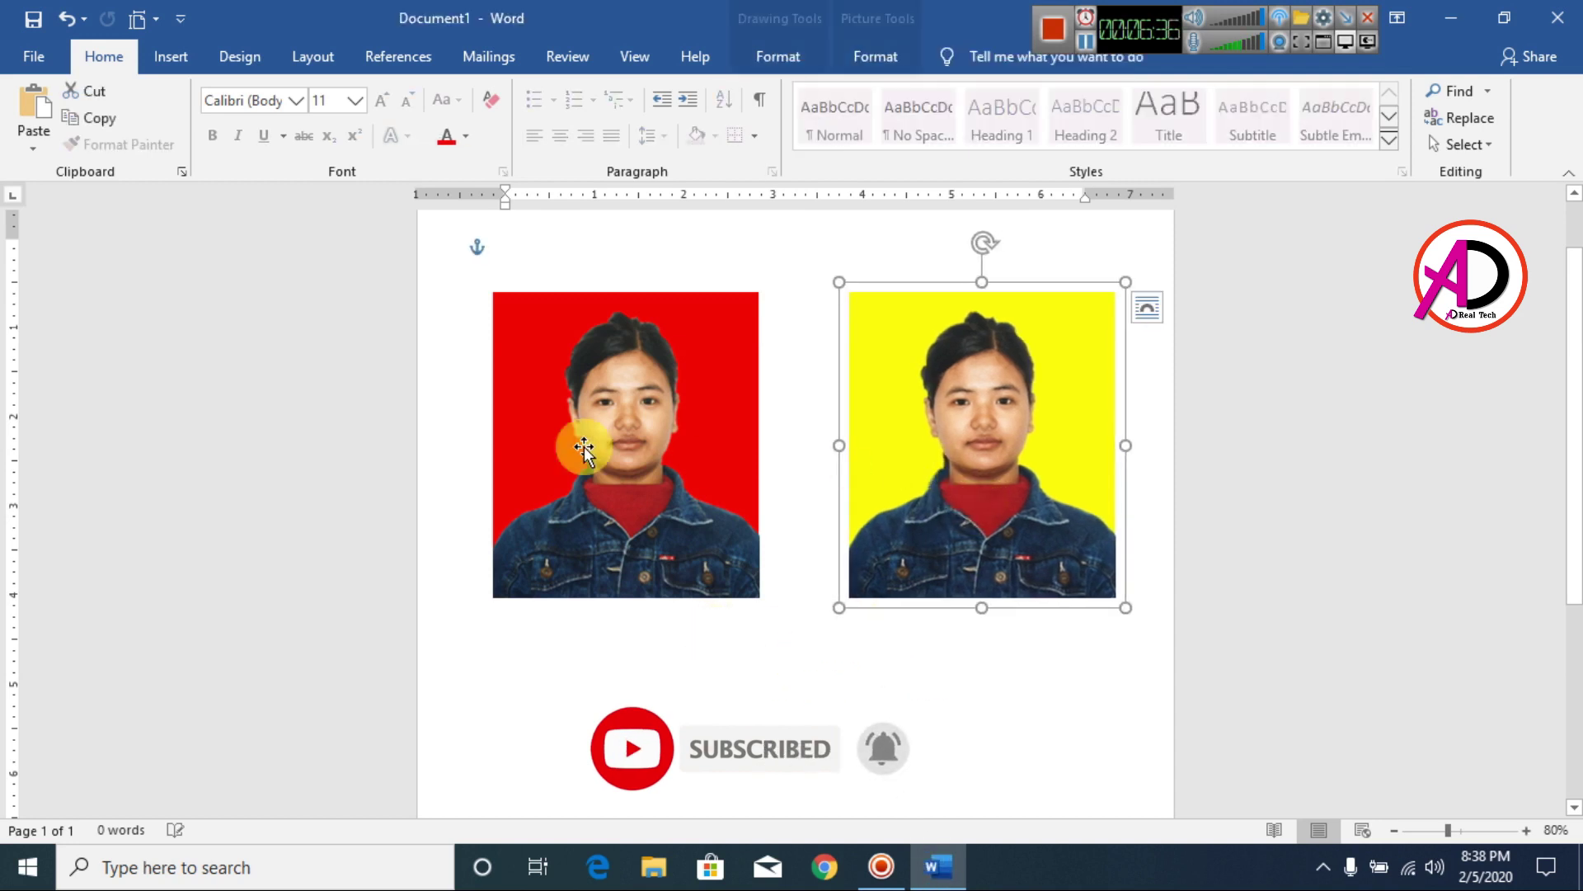
pyautogui.moveTo(583, 444); pyautogui.dragTo(621, 457)
pyautogui.click(875, 727)
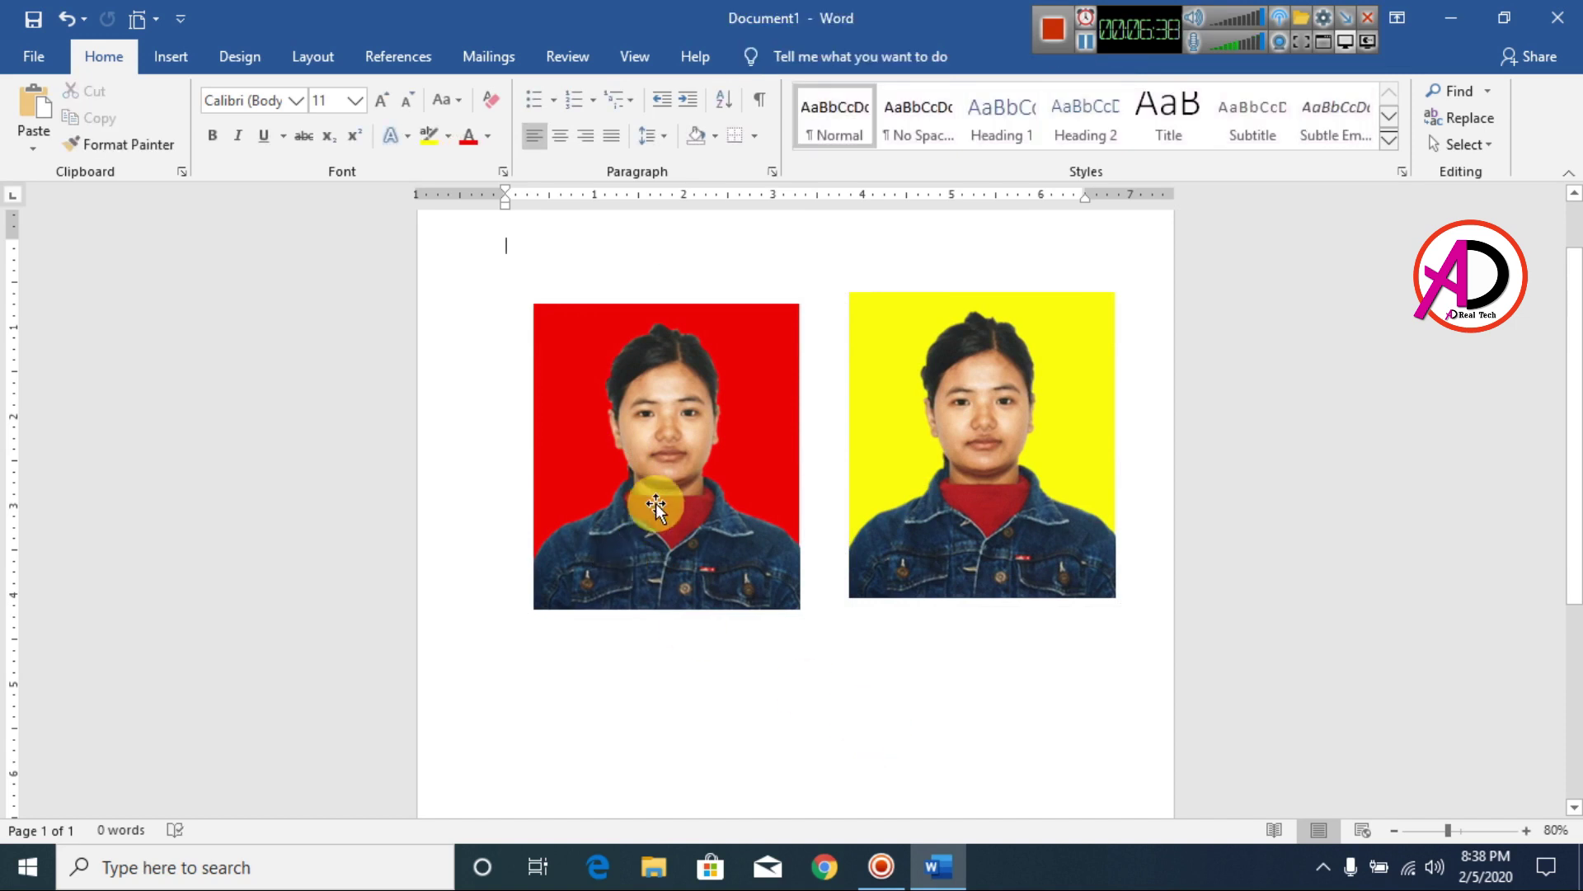
pyautogui.moveTo(656, 503); pyautogui.dragTo(654, 492)
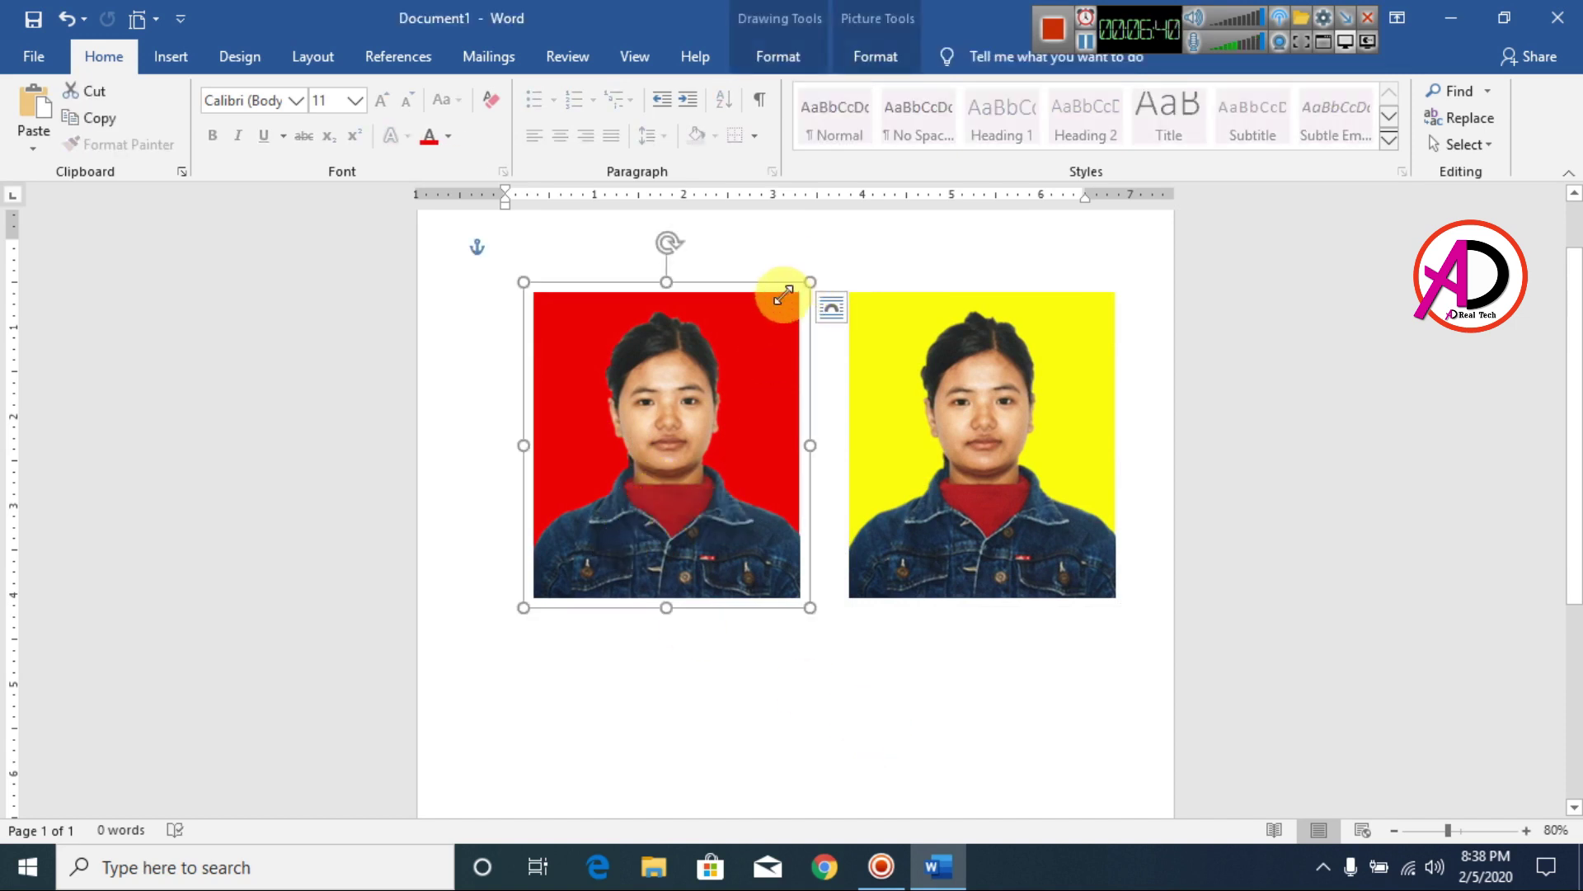
pyautogui.moveTo(784, 295); pyautogui.dragTo(784, 634)
pyautogui.moveTo(706, 529)
pyautogui.mouseDown()
pyautogui.moveTo(736, 557)
pyautogui.moveTo(682, 523)
pyautogui.moveTo(710, 541)
pyautogui.mouseUp()
pyautogui.click(858, 695)
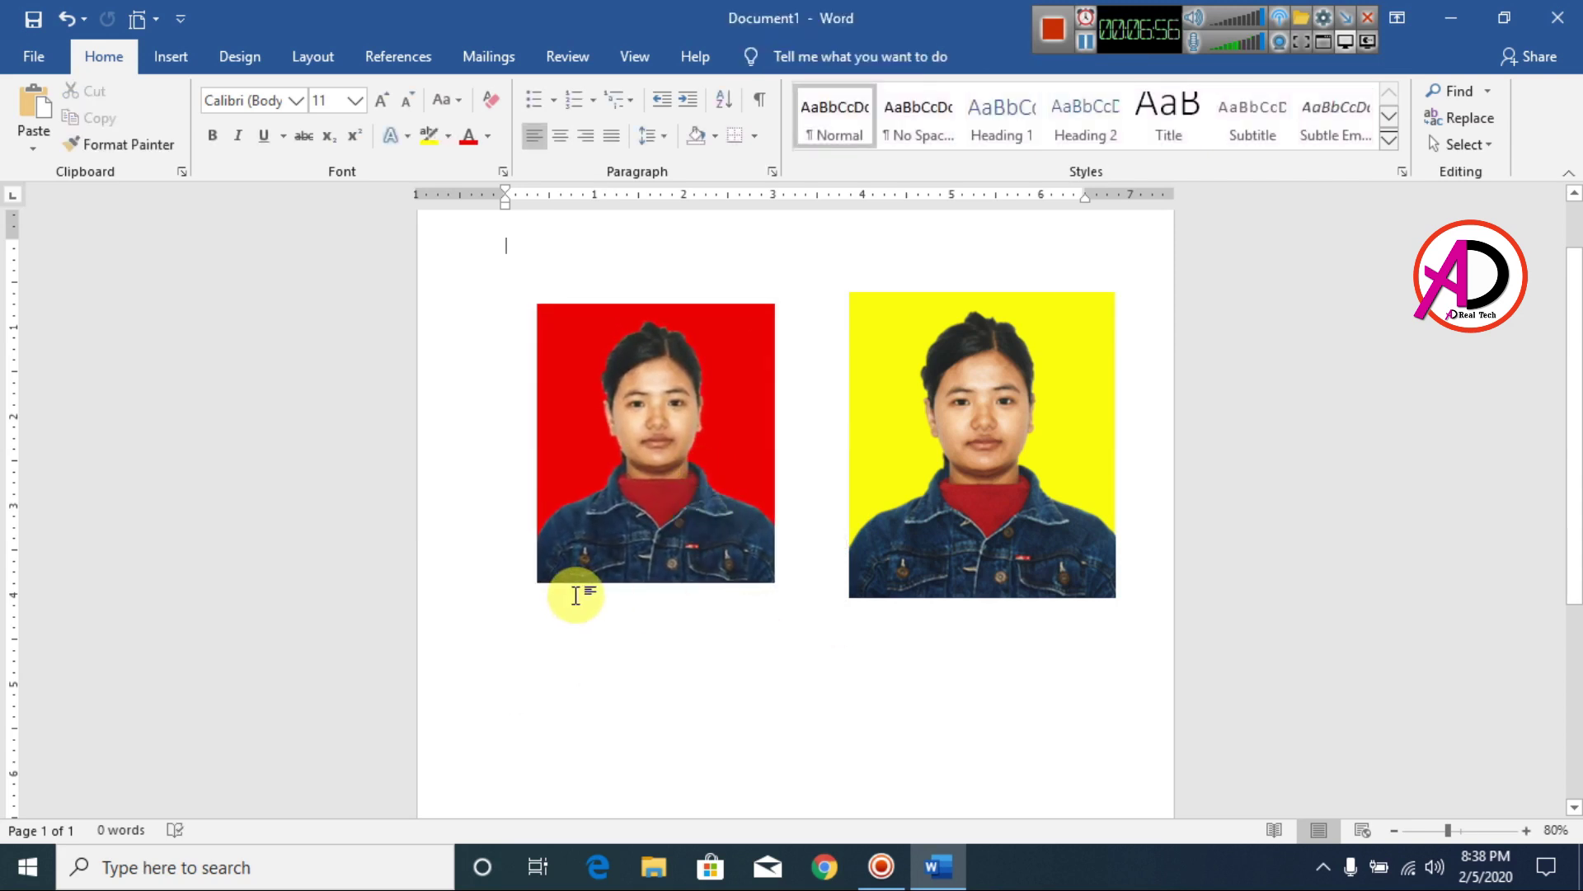